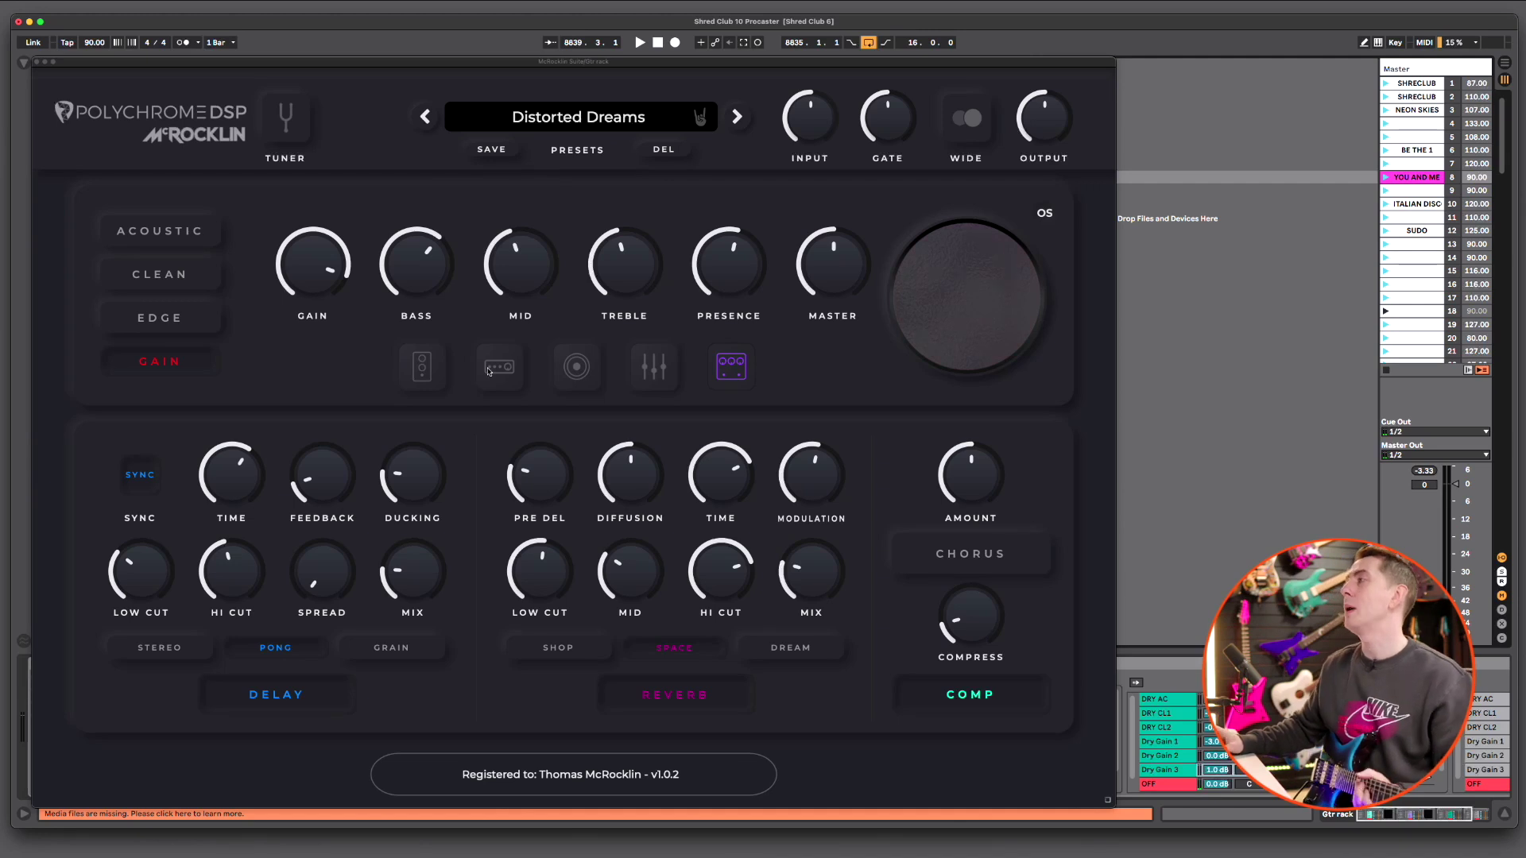
Look over the pre-effects, speaker and drive pedal sections, and load the factory preset 00. INIT
{"action": "left_click", "coordinate": [422, 366]}
{"action": "left_click", "coordinate": [562, 369]}
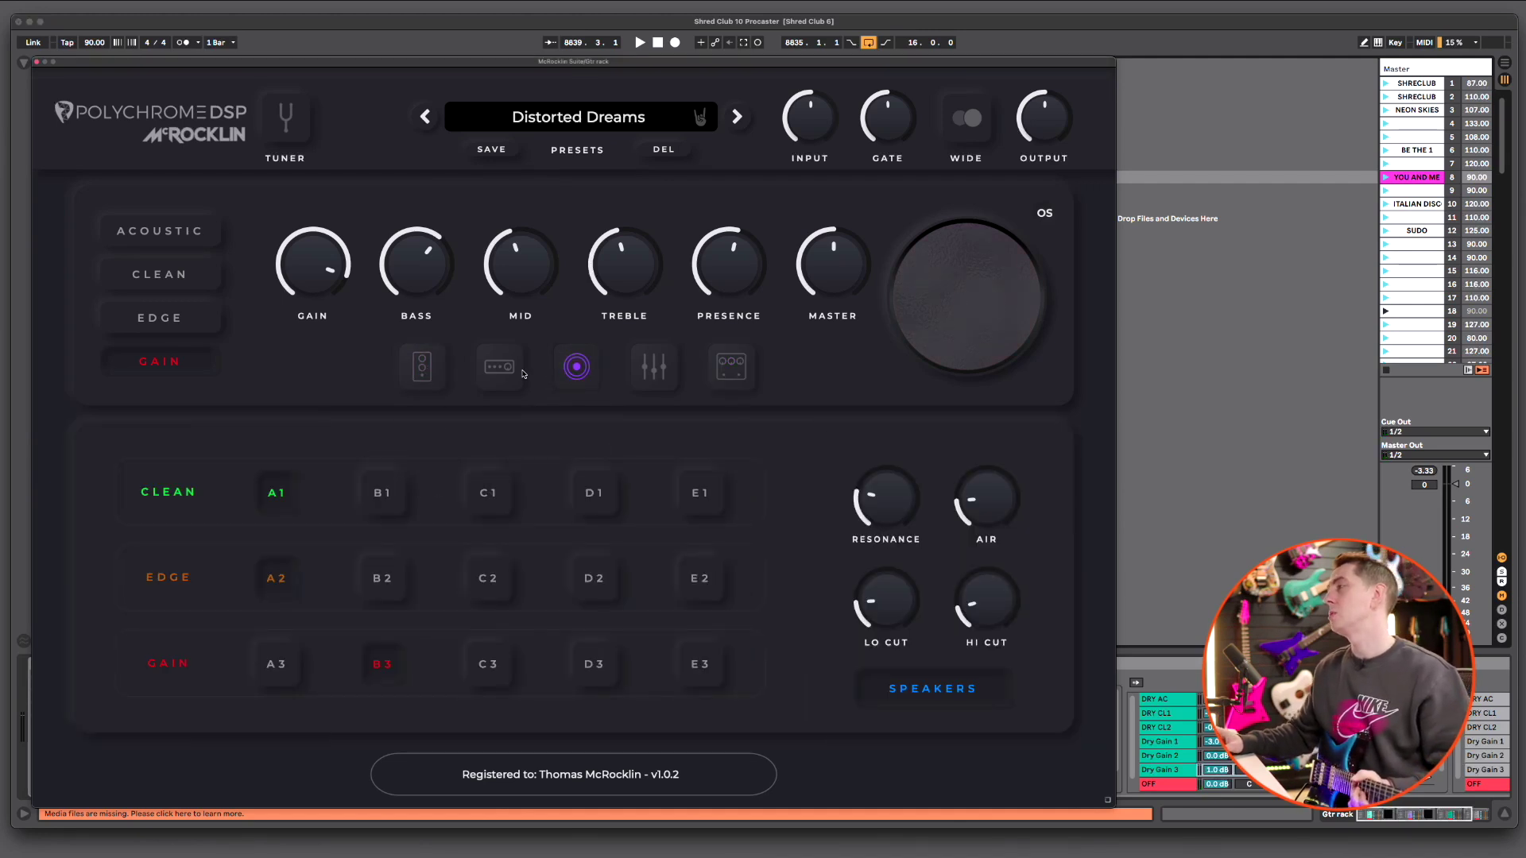
{"action": "left_click", "coordinate": [520, 374]}
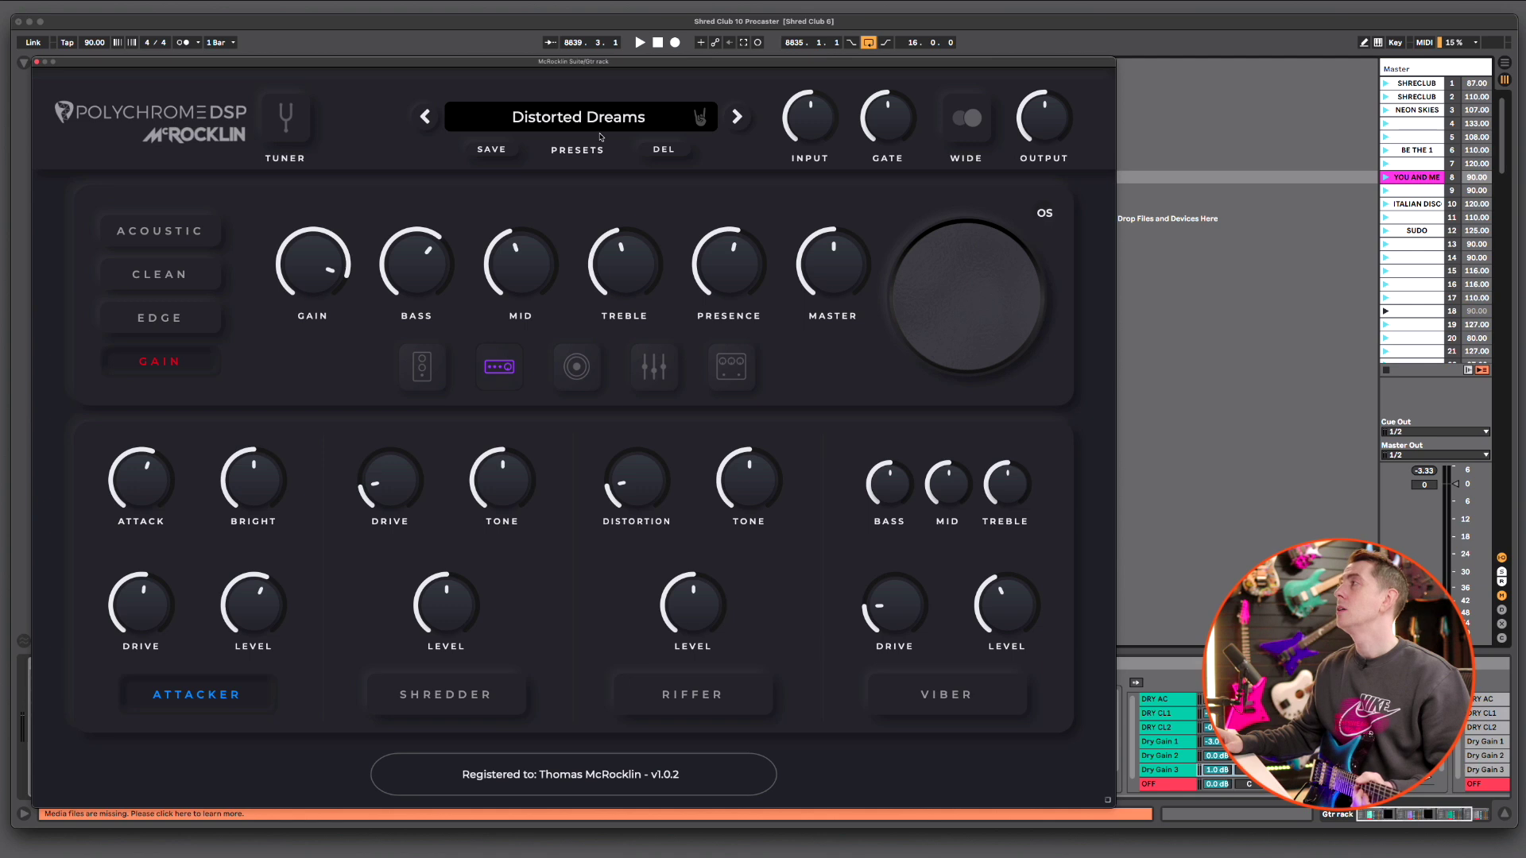
{"action": "left_click", "coordinate": [579, 117]}
{"action": "mouse_move", "coordinate": [668, 143]}
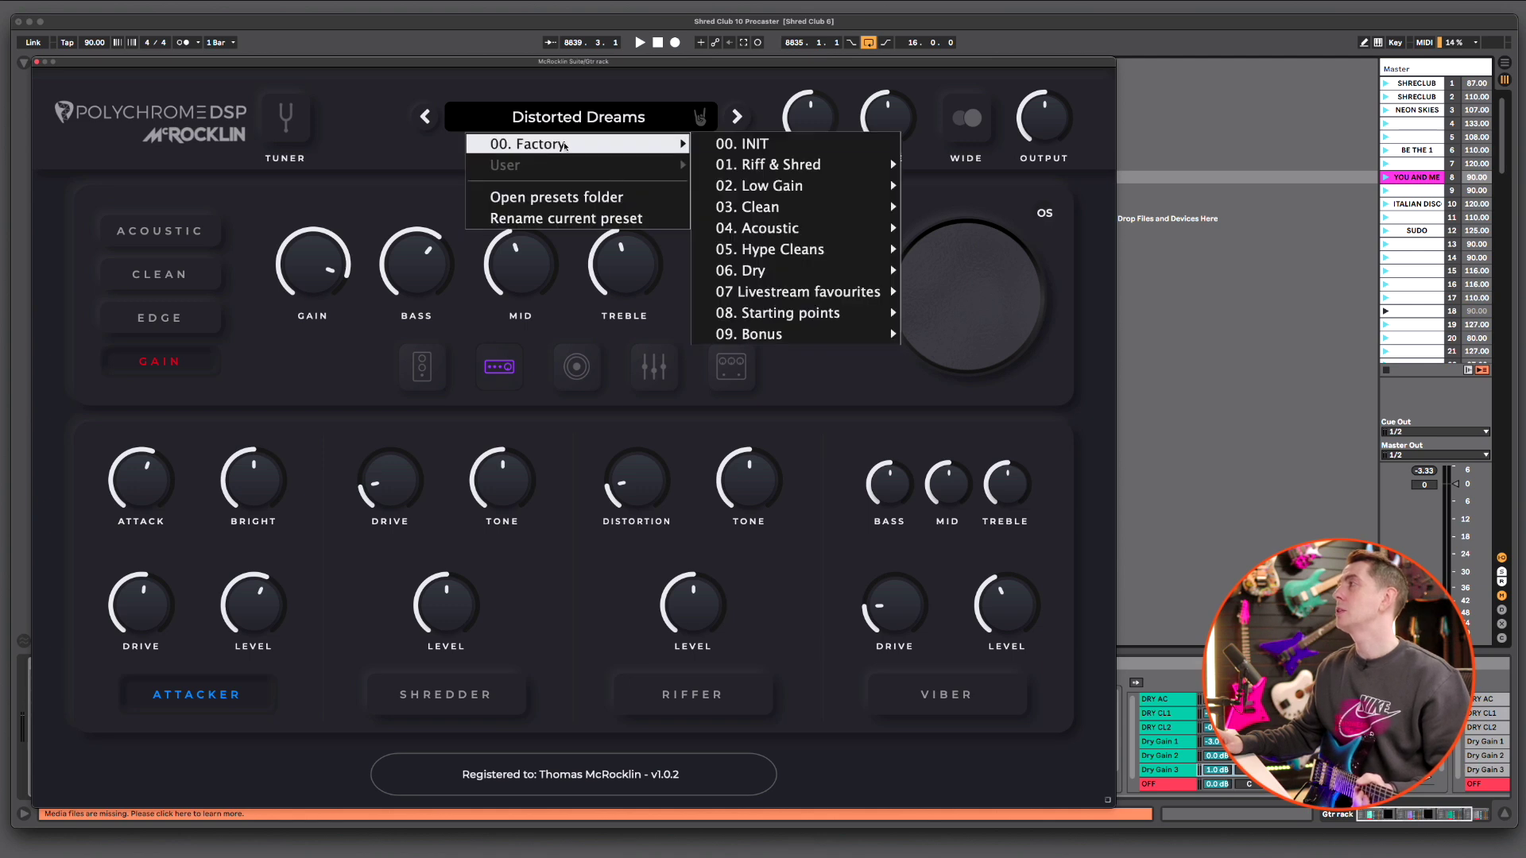
{"action": "left_click", "coordinate": [794, 143]}
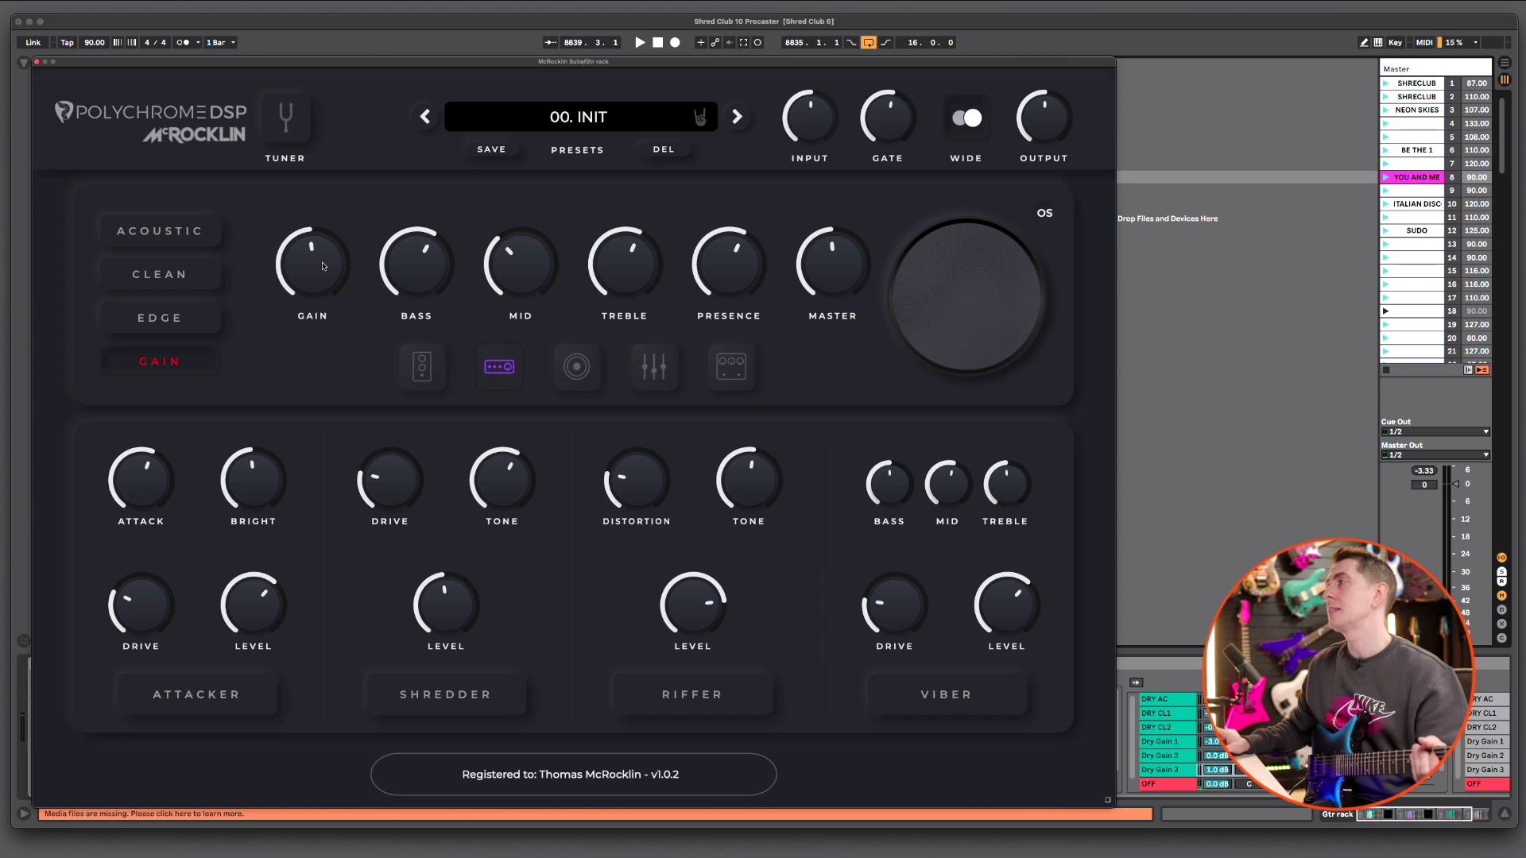
Switch off the Heatpressor pre-effect, try the amp gain at maximum, and bring it back to just past noon
{"action": "left_click", "coordinate": [412, 379]}
{"action": "left_click", "coordinate": [461, 703]}
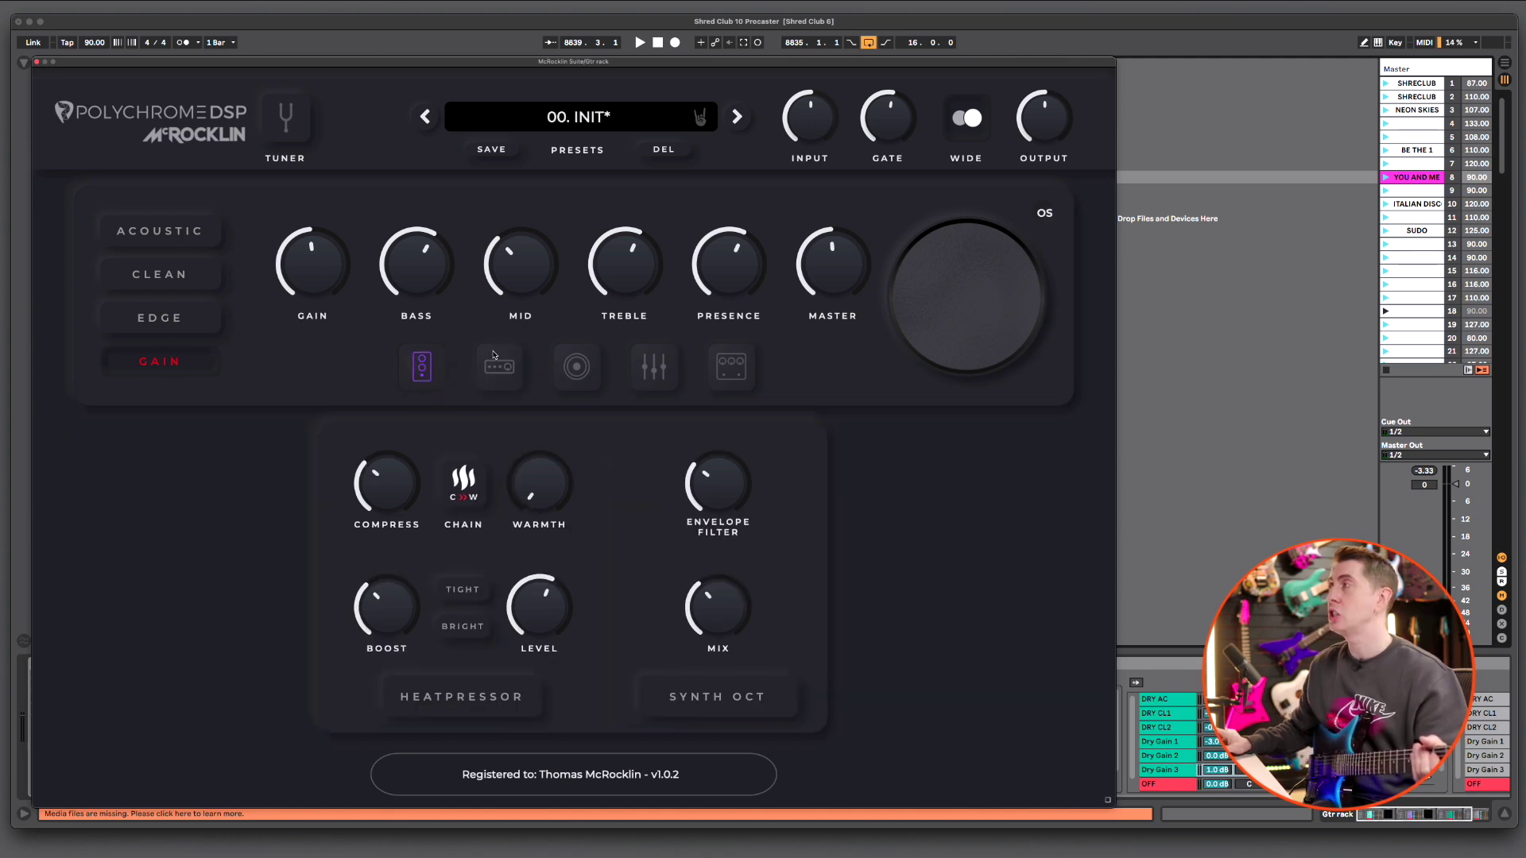
{"action": "mouse_move", "coordinate": [326, 291]}
{"action": "left_mouse_down"}
{"action": "mouse_move", "coordinate": [325, 274]}
{"action": "mouse_move", "coordinate": [322, 306]}
{"action": "mouse_move", "coordinate": [314, 283]}
{"action": "left_mouse_up"}
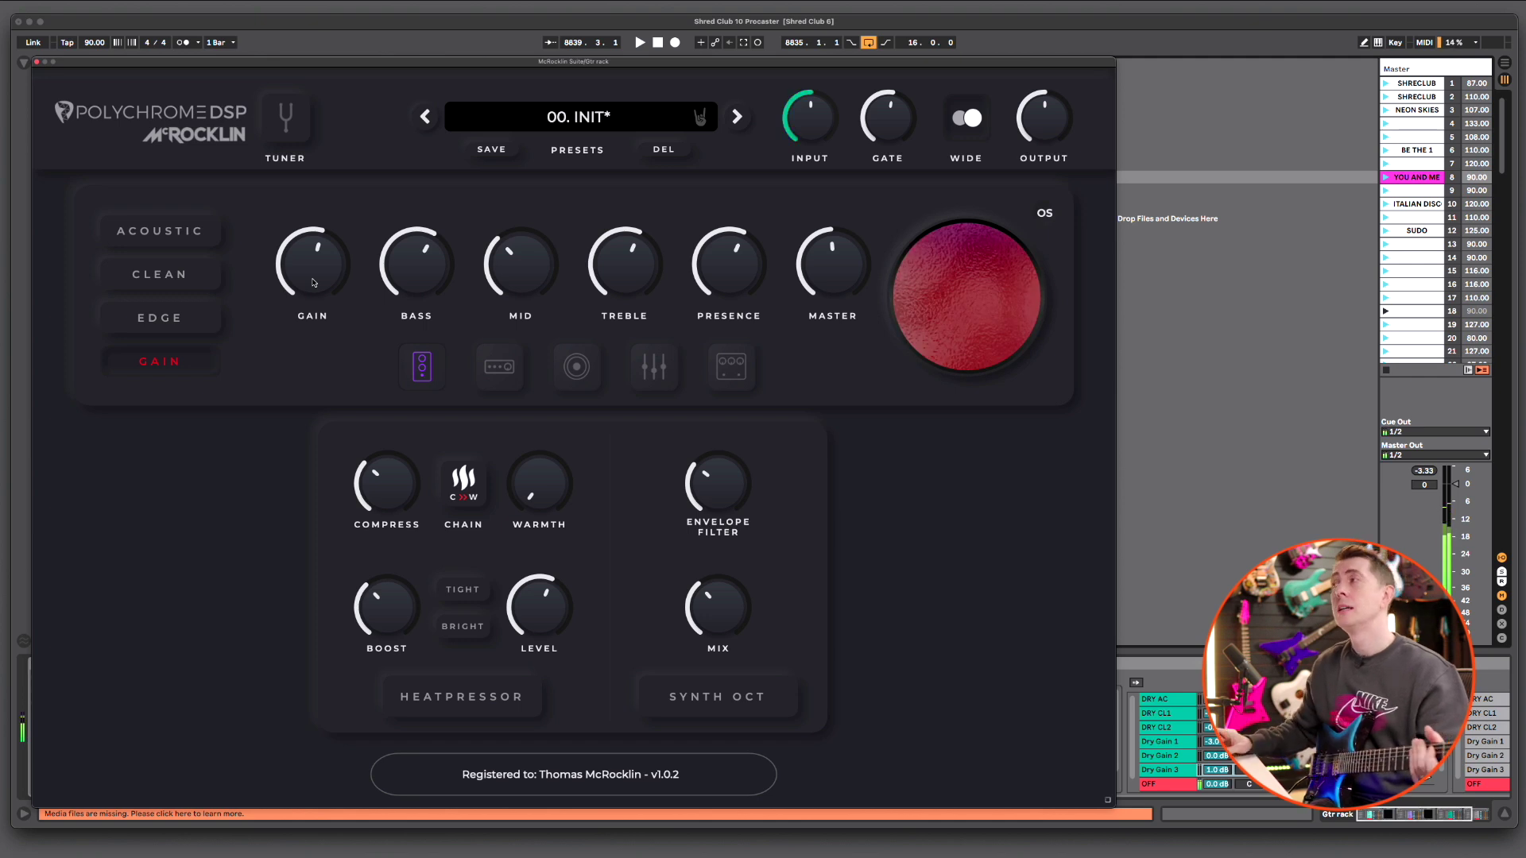
{"action": "left_click_drag", "start_coordinate": [314, 283], "coordinate": [357, 15]}
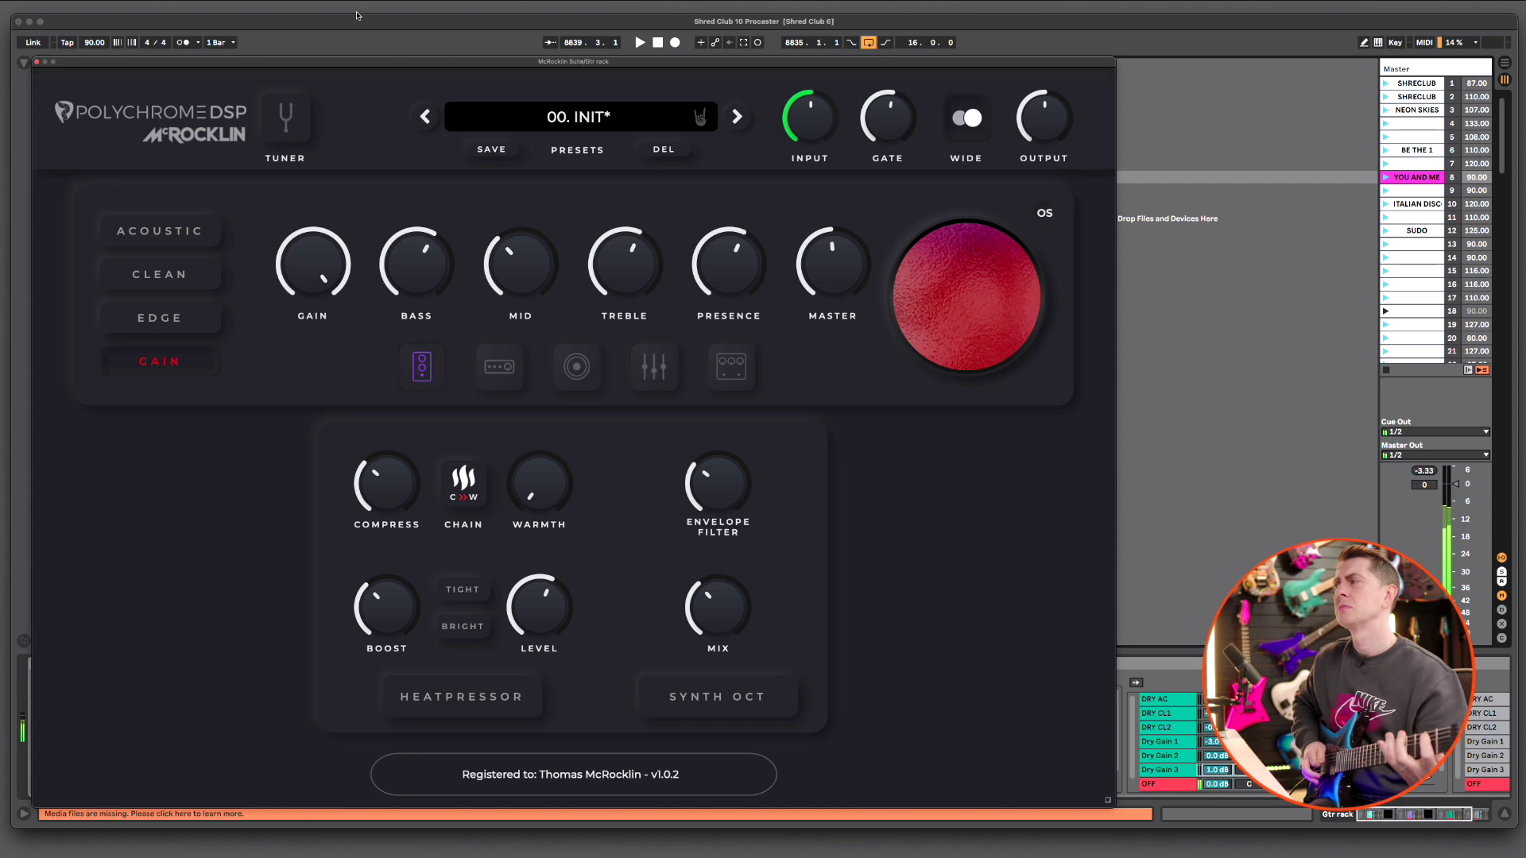
{"action": "left_click_drag", "start_coordinate": [316, 262], "coordinate": [303, 295]}
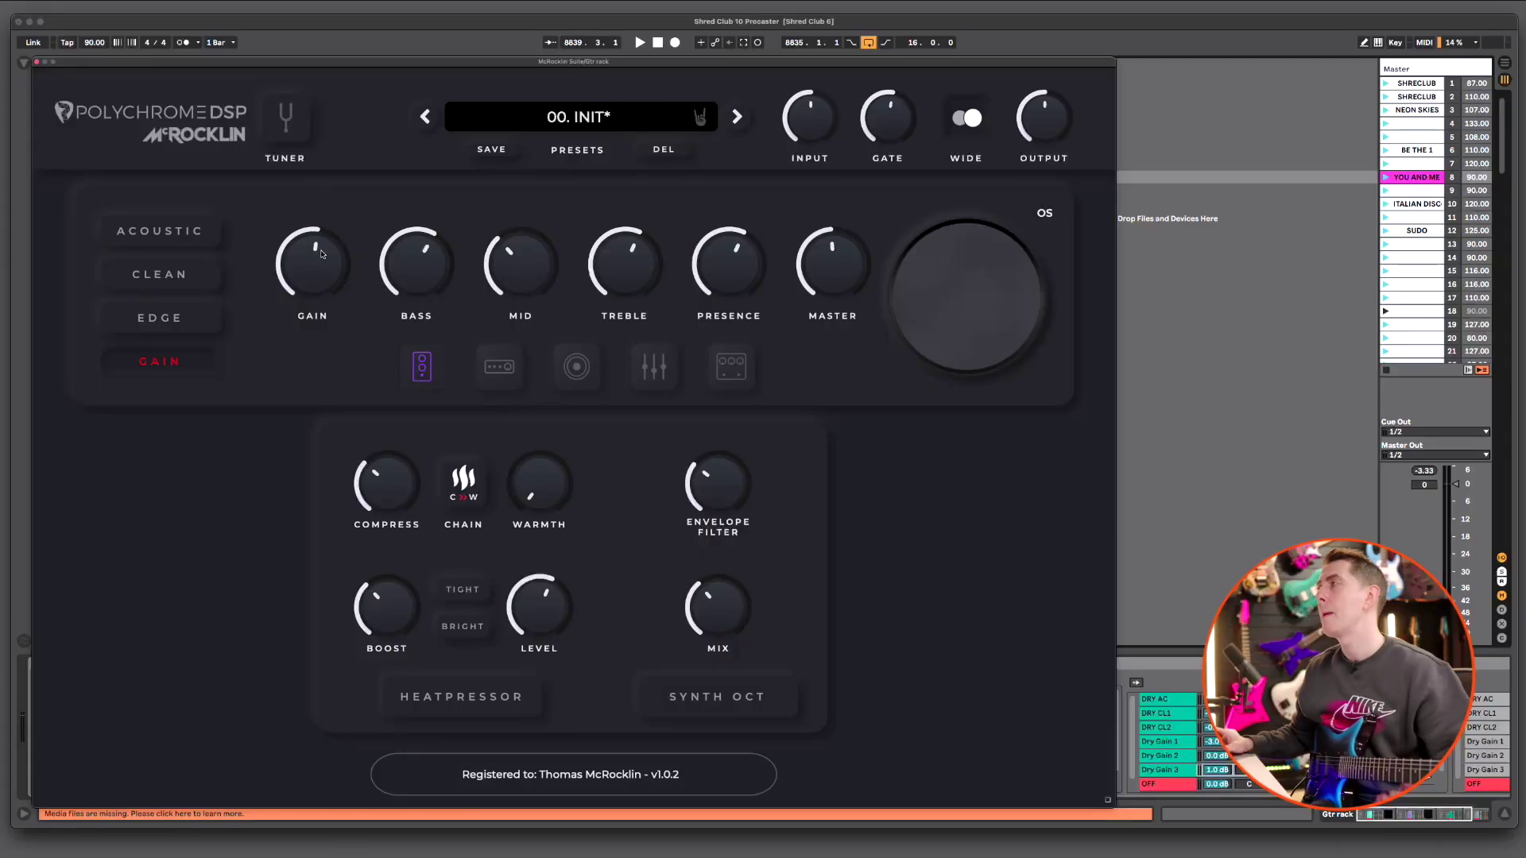
{"action": "left_click_drag", "start_coordinate": [322, 255], "coordinate": [320, 252]}
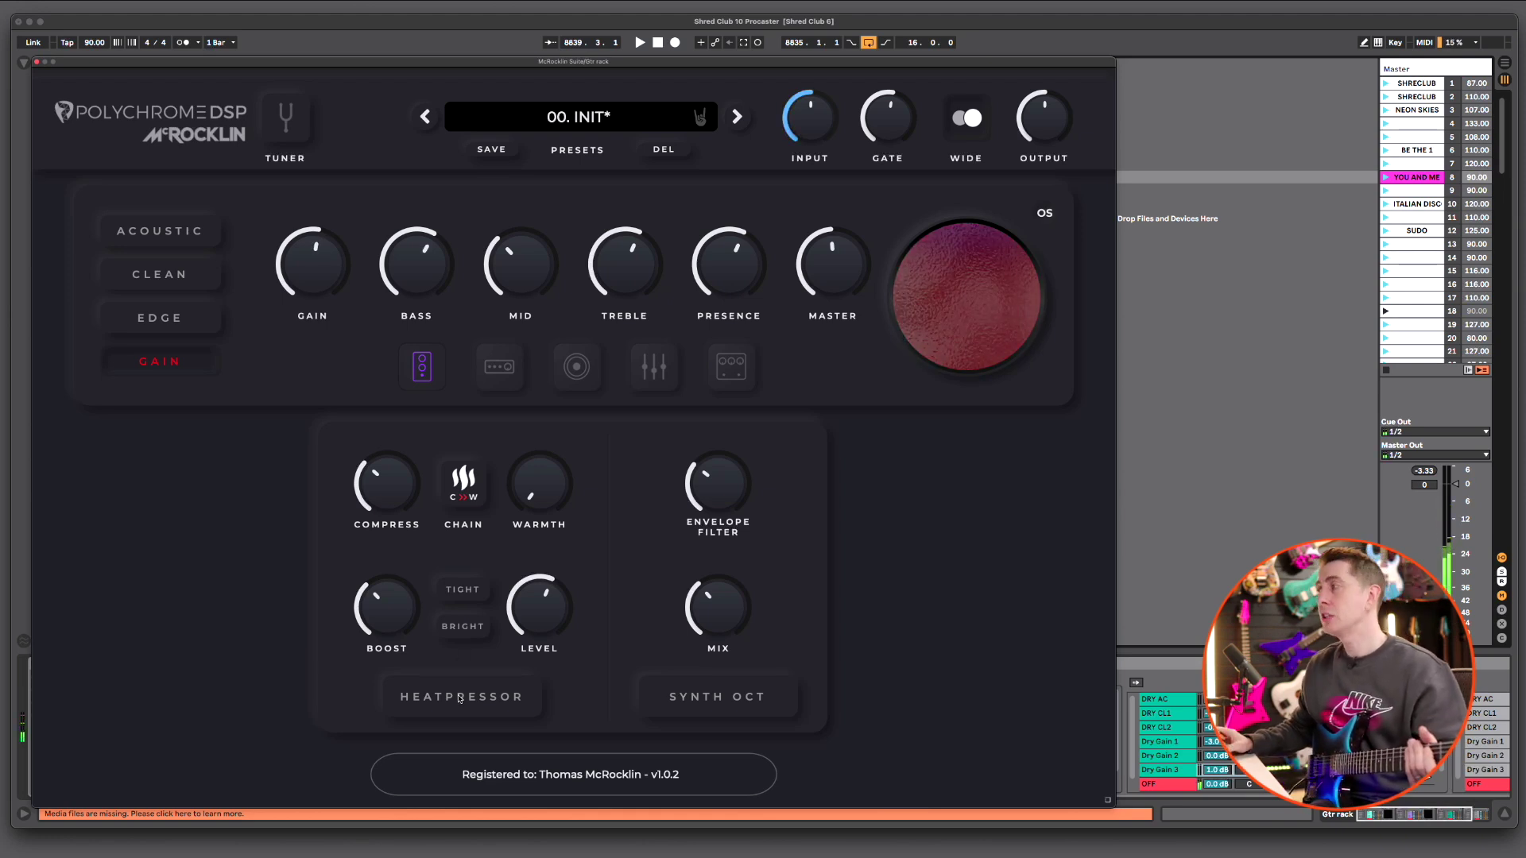
Switch on the Heatpressor with its Tight and Bright options and raise its level to about three o'clock
{"action": "mouse_move", "coordinate": [534, 628]}
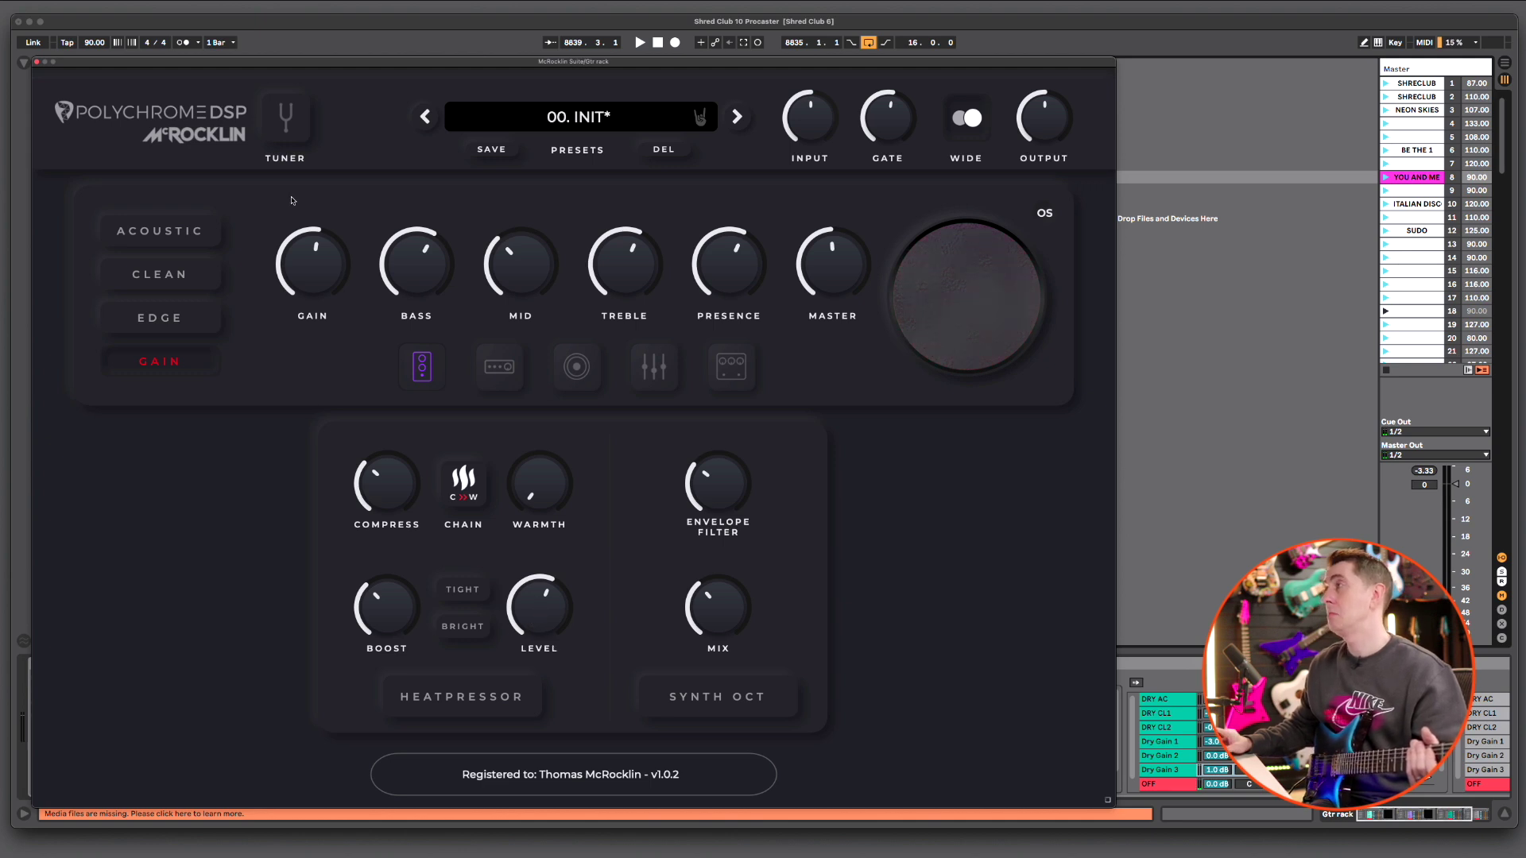
{"action": "left_click", "coordinate": [475, 699]}
{"action": "left_click_drag", "start_coordinate": [551, 628], "coordinate": [551, 614]}
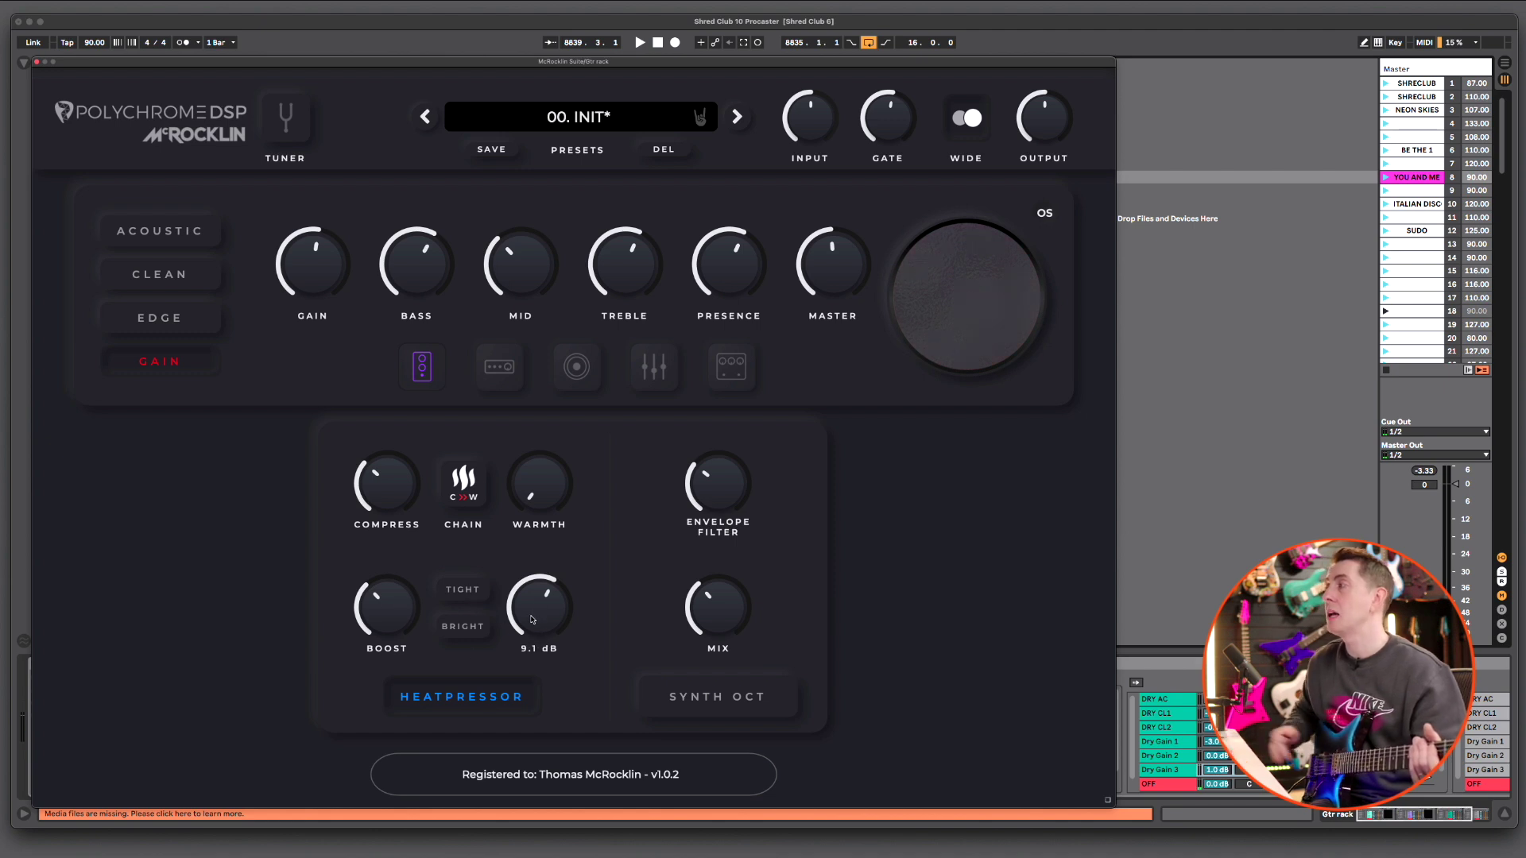
{"action": "left_click", "coordinate": [474, 634]}
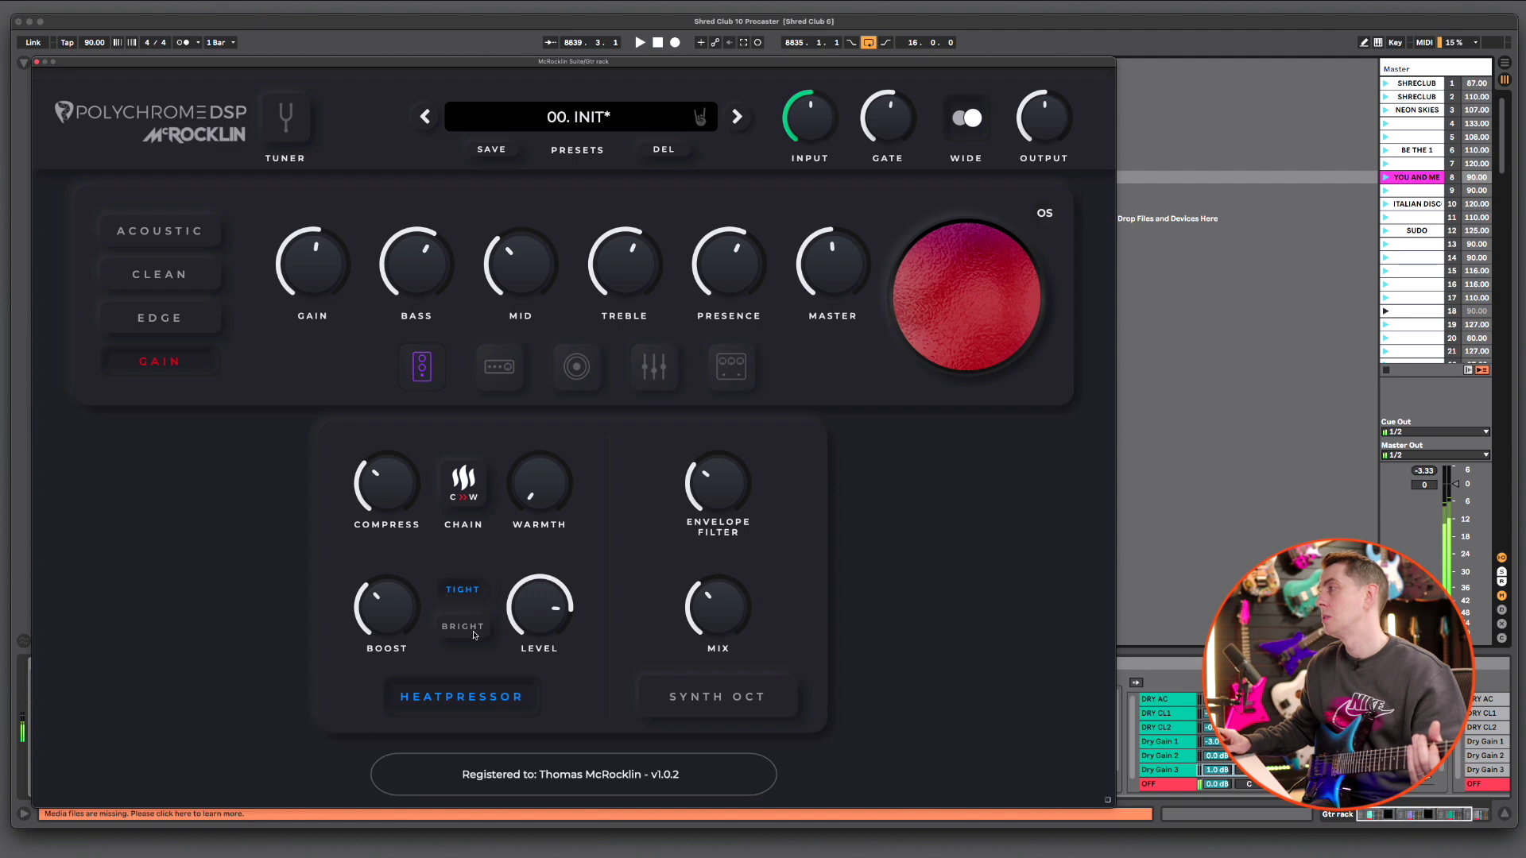
{"action": "left_click", "coordinate": [475, 634]}
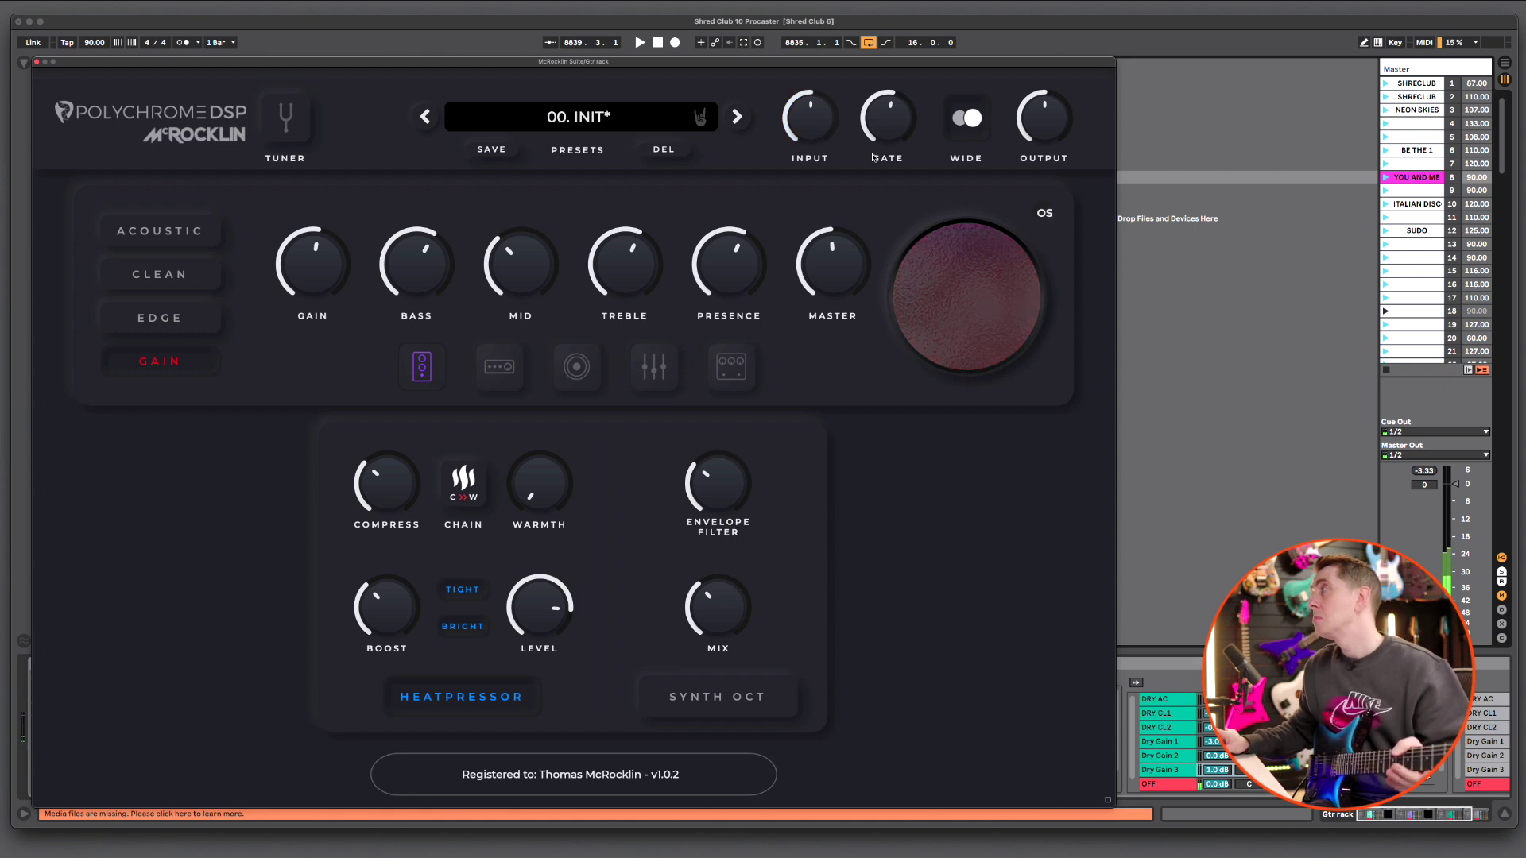
Raise the gate, and switch off the Heatpressor along with its Tight and Bright options while lowering its level
{"action": "left_click_drag", "start_coordinate": [873, 157], "coordinate": [873, 114]}
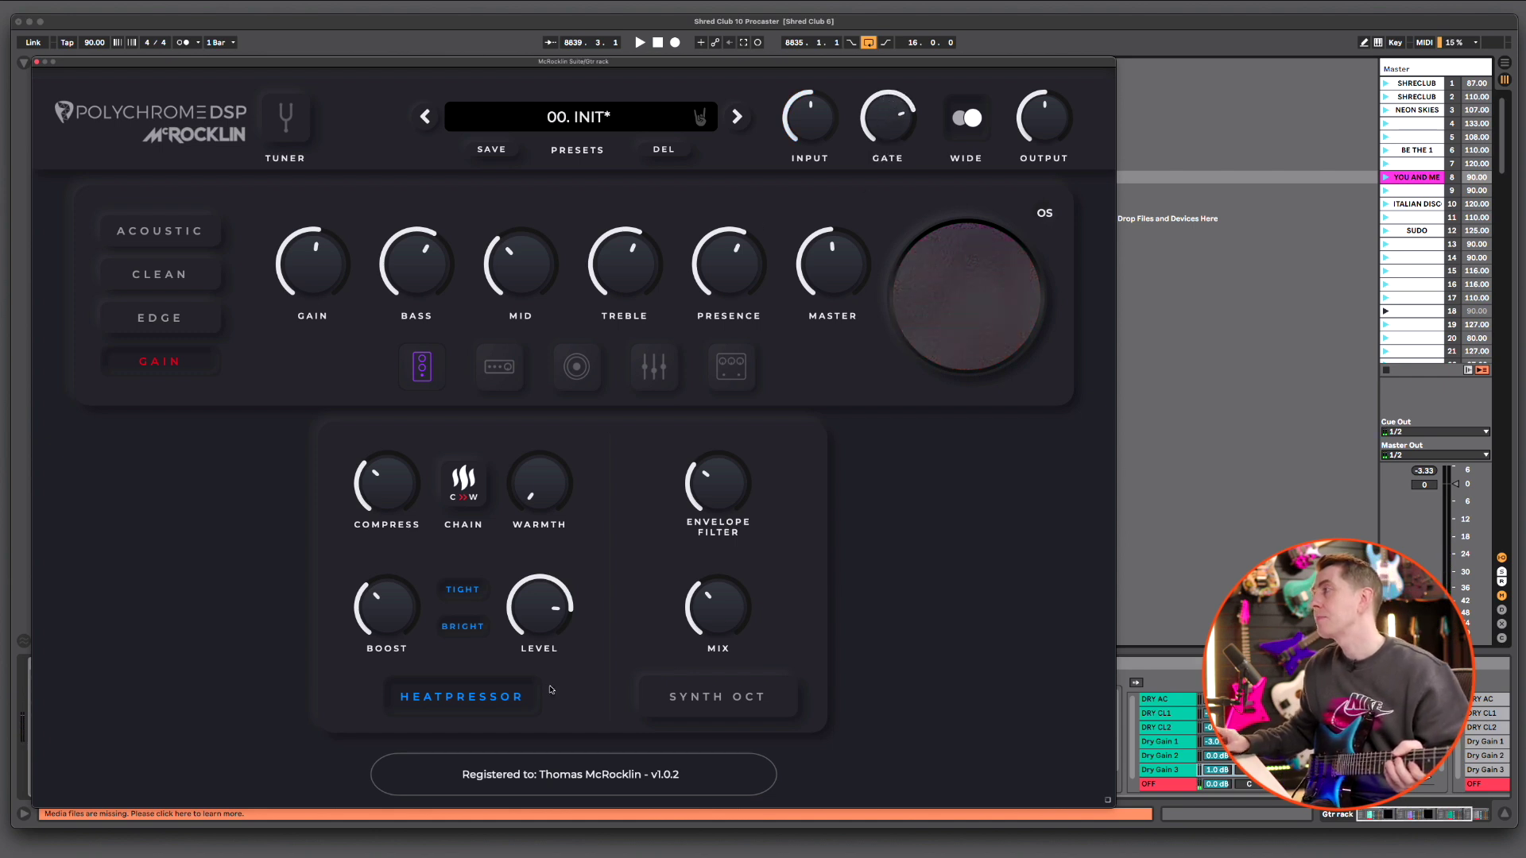
{"action": "left_click_drag", "start_coordinate": [549, 614], "coordinate": [549, 621]}
{"action": "left_click", "coordinate": [462, 627]}
{"action": "left_click", "coordinate": [463, 589]}
{"action": "left_click", "coordinate": [445, 699]}
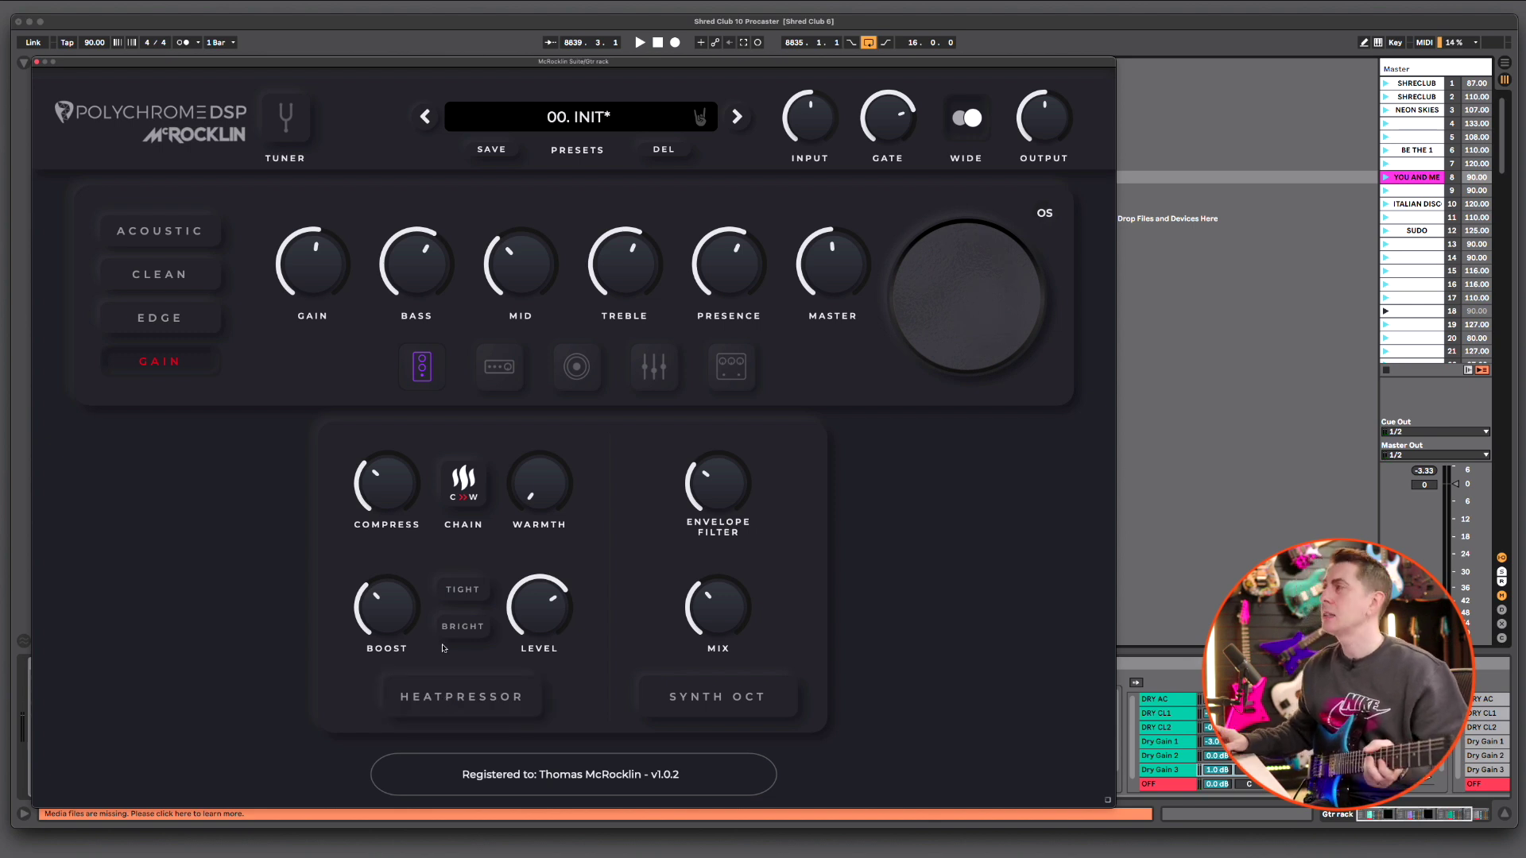
{"action": "left_click_drag", "start_coordinate": [533, 614], "coordinate": [540, 616]}
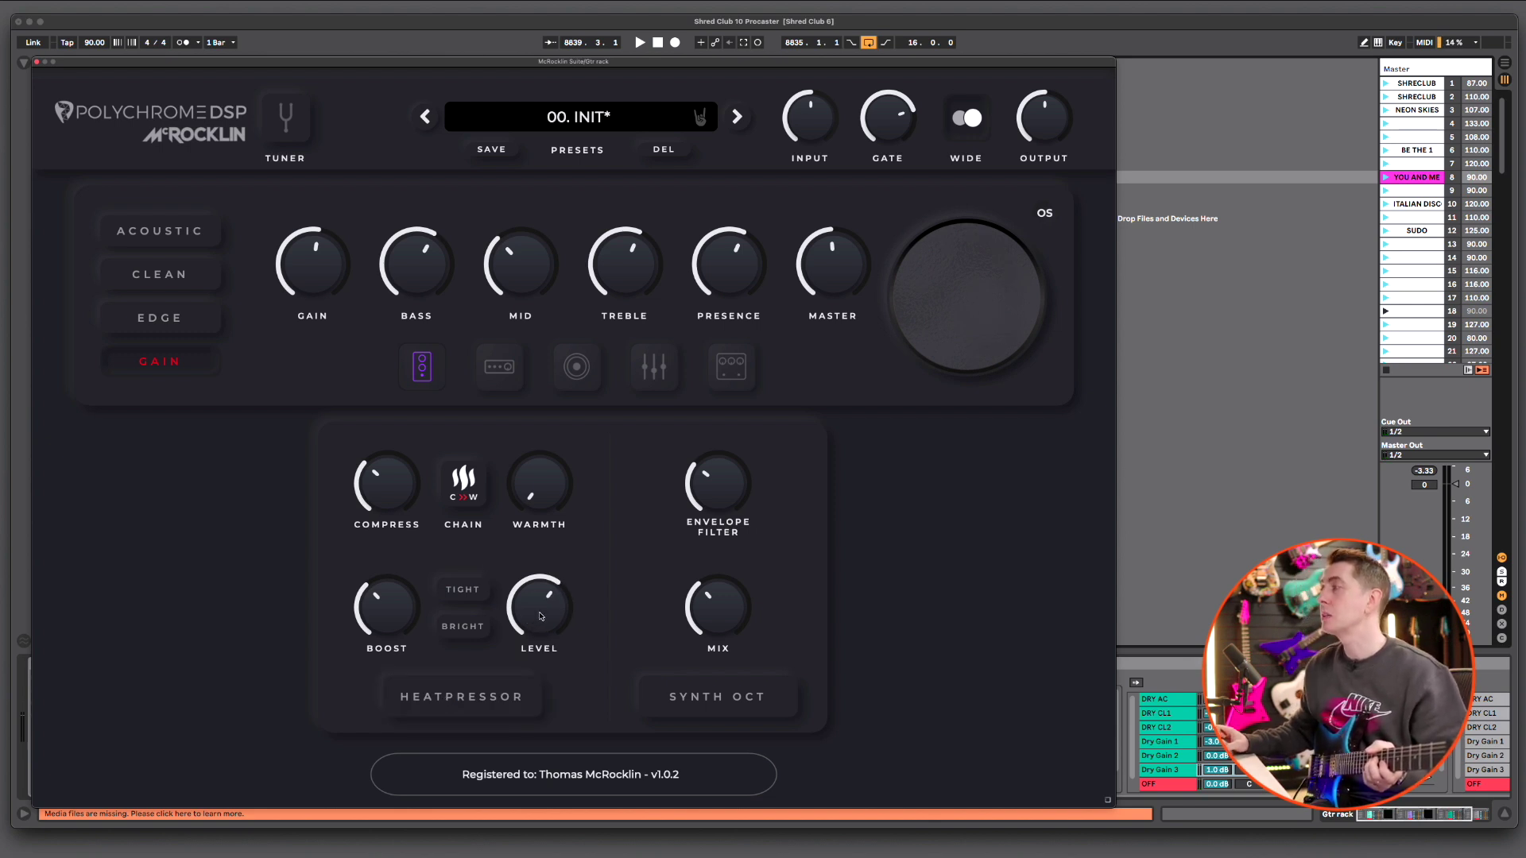
Discard the edits by moving to the neighbouring preset and back to 00. INIT
{"action": "left_click", "coordinate": [741, 121]}
{"action": "left_click", "coordinate": [425, 119]}
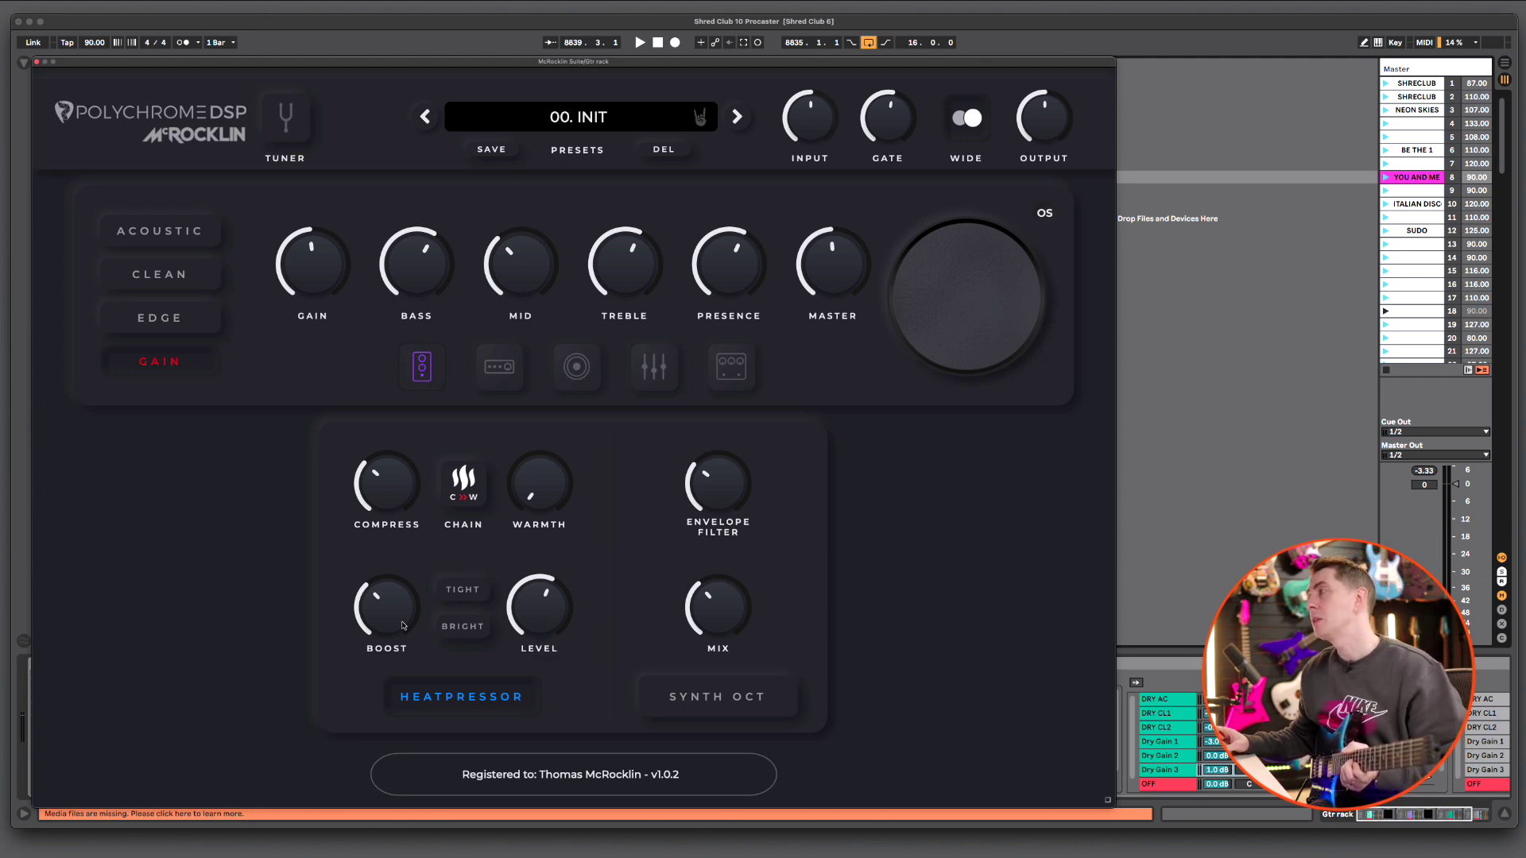
{"action": "mouse_move", "coordinate": [546, 607]}
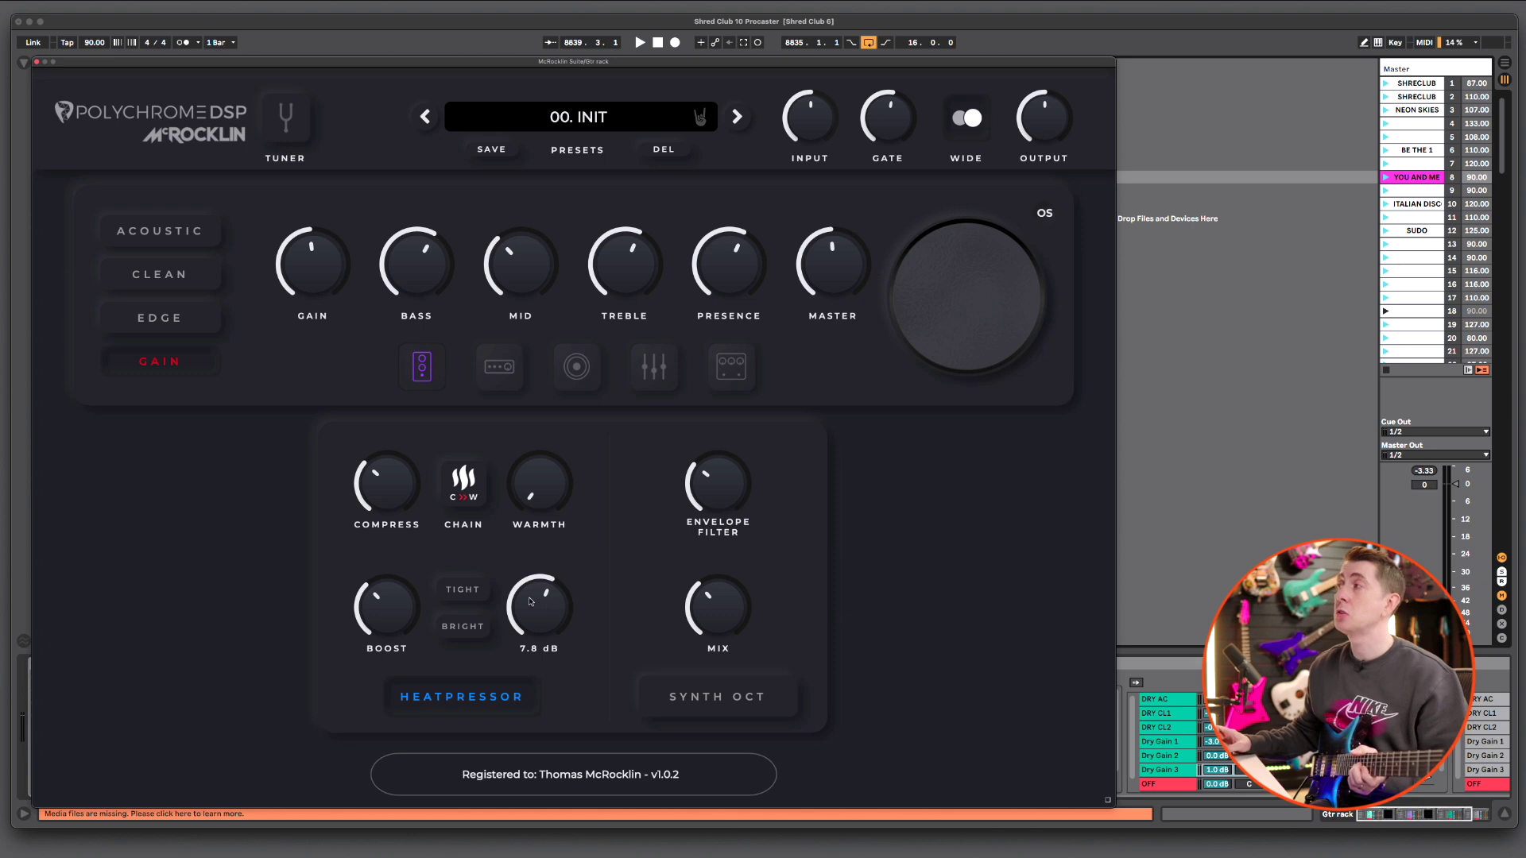
{"action": "mouse_move", "coordinate": [296, 276]}
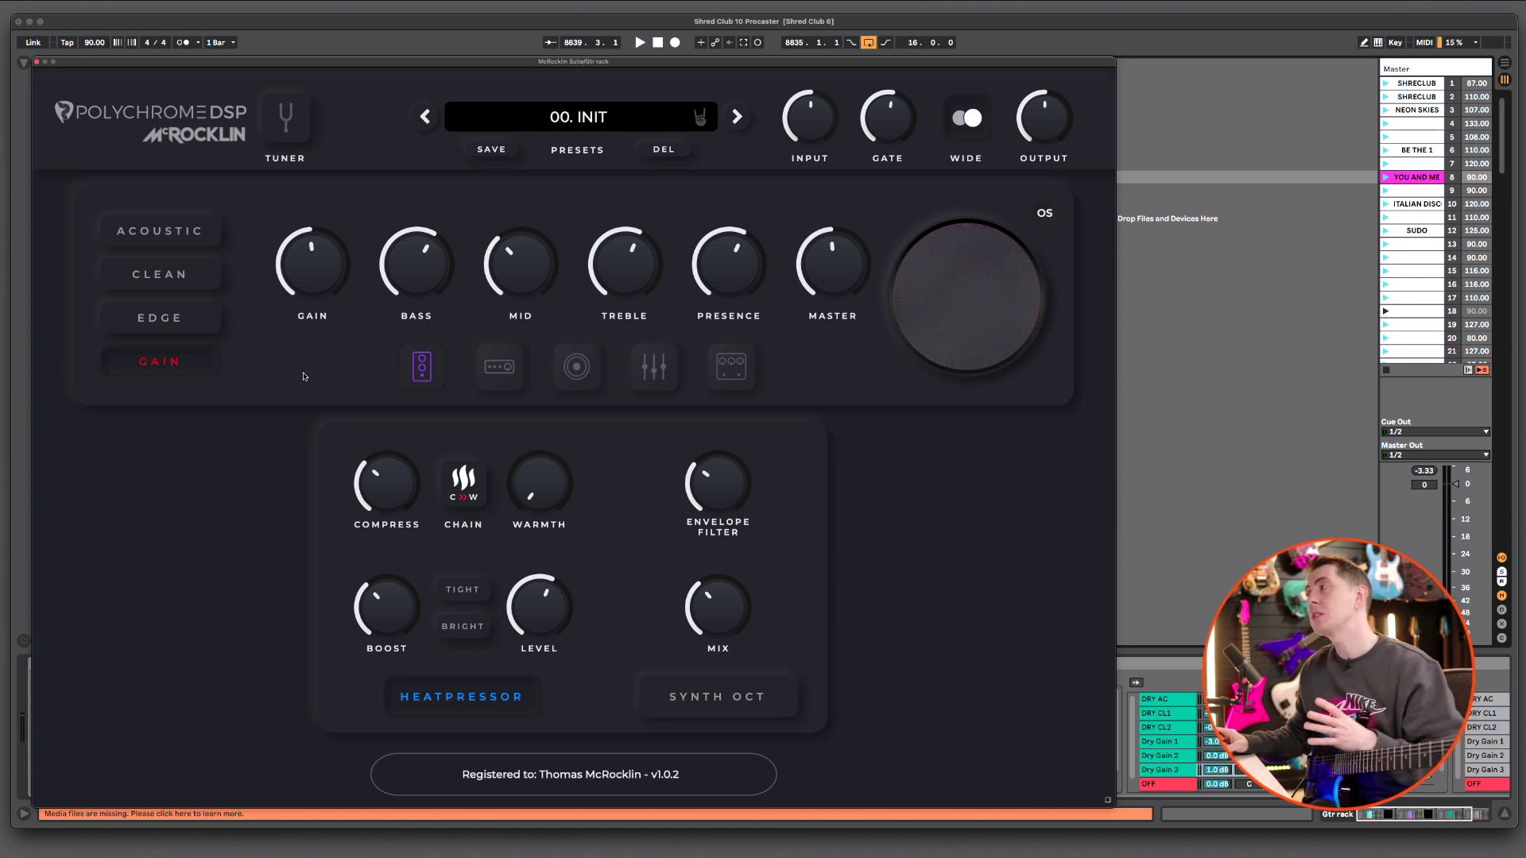
Show the drive pedals and toggle the Attacker pedal
{"action": "left_click", "coordinate": [498, 367]}
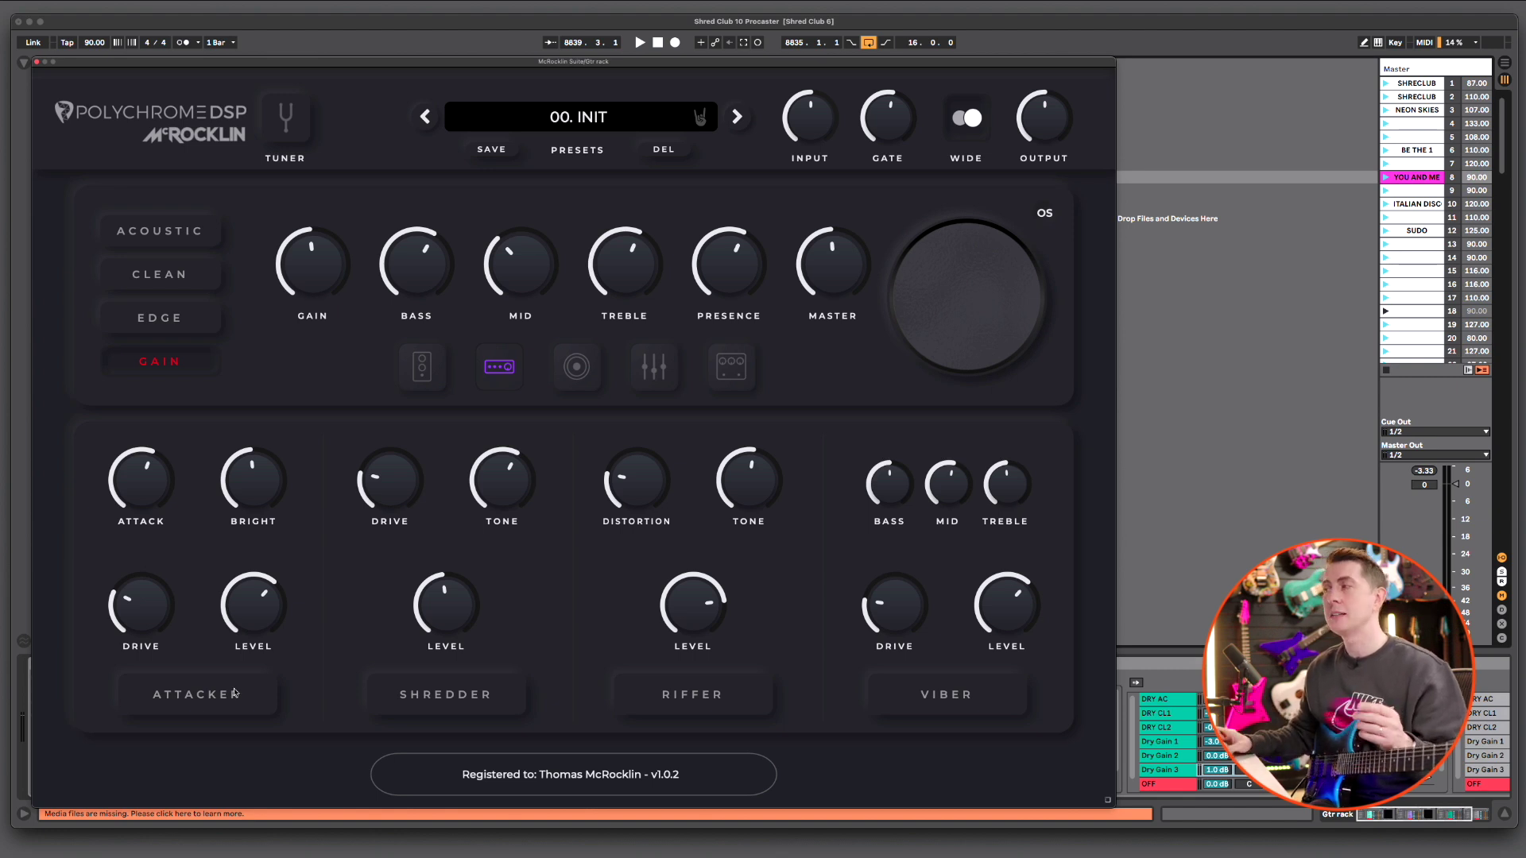
{"action": "left_click", "coordinate": [198, 702]}
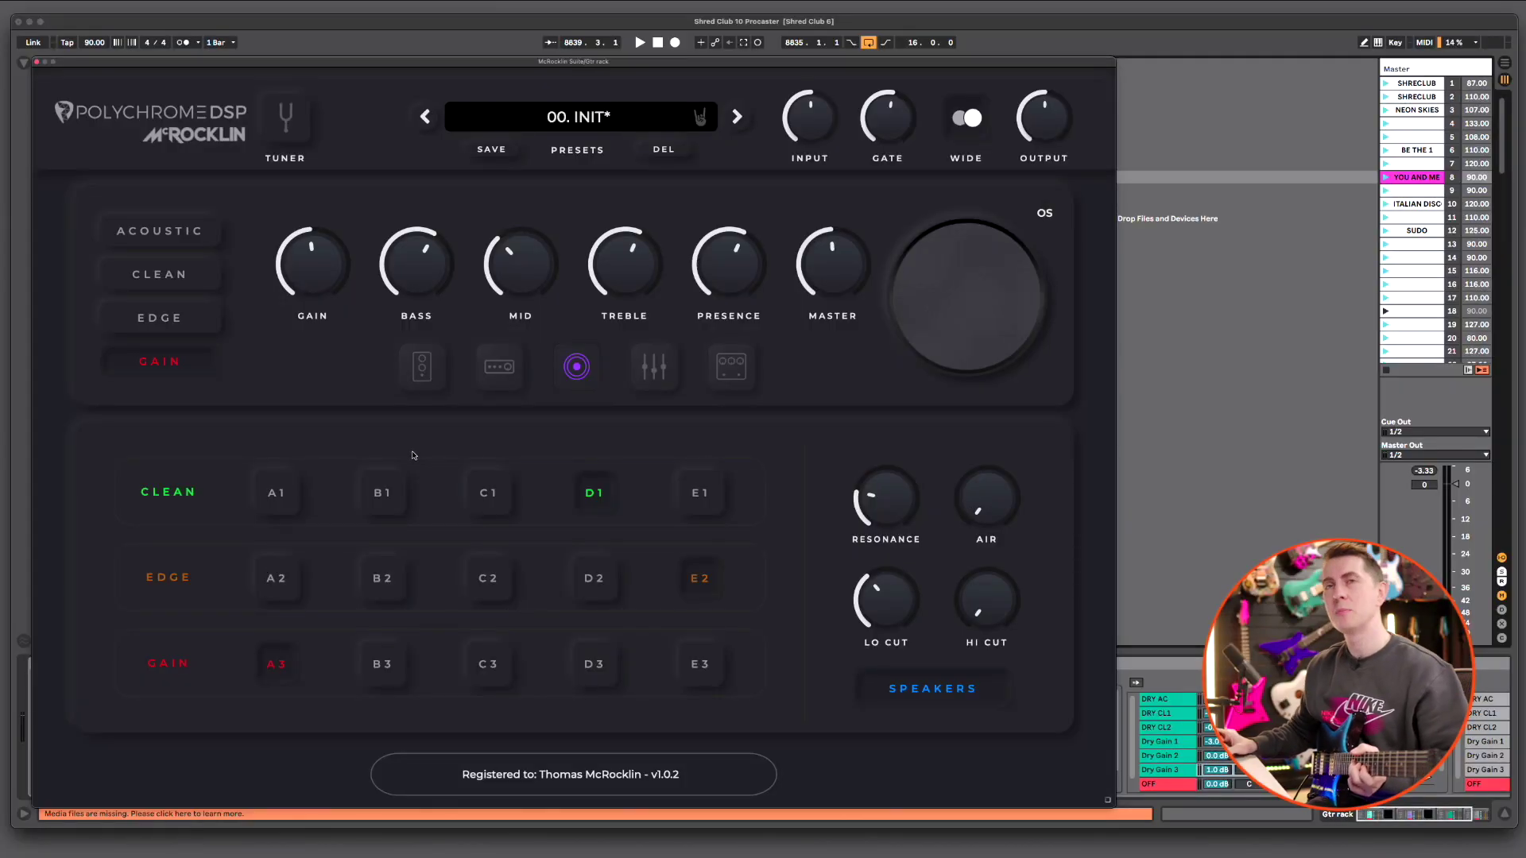
Turn off the Wide stereo mode for the modified 00. INIT preset
{"action": "left_click_drag", "start_coordinate": [582, 63], "coordinate": [580, 62]}
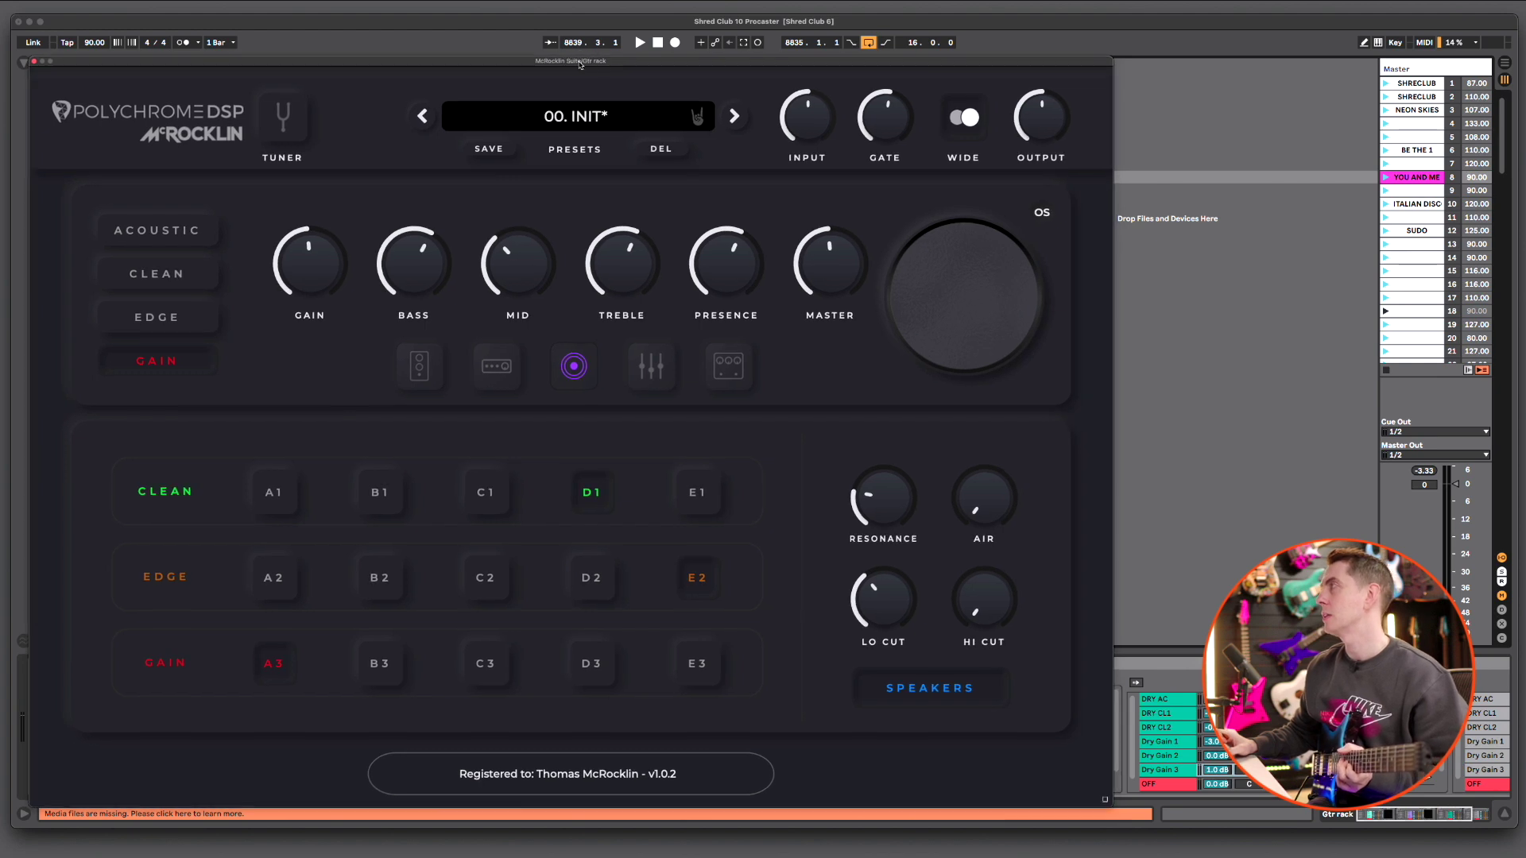
{"action": "left_click", "coordinate": [972, 117]}
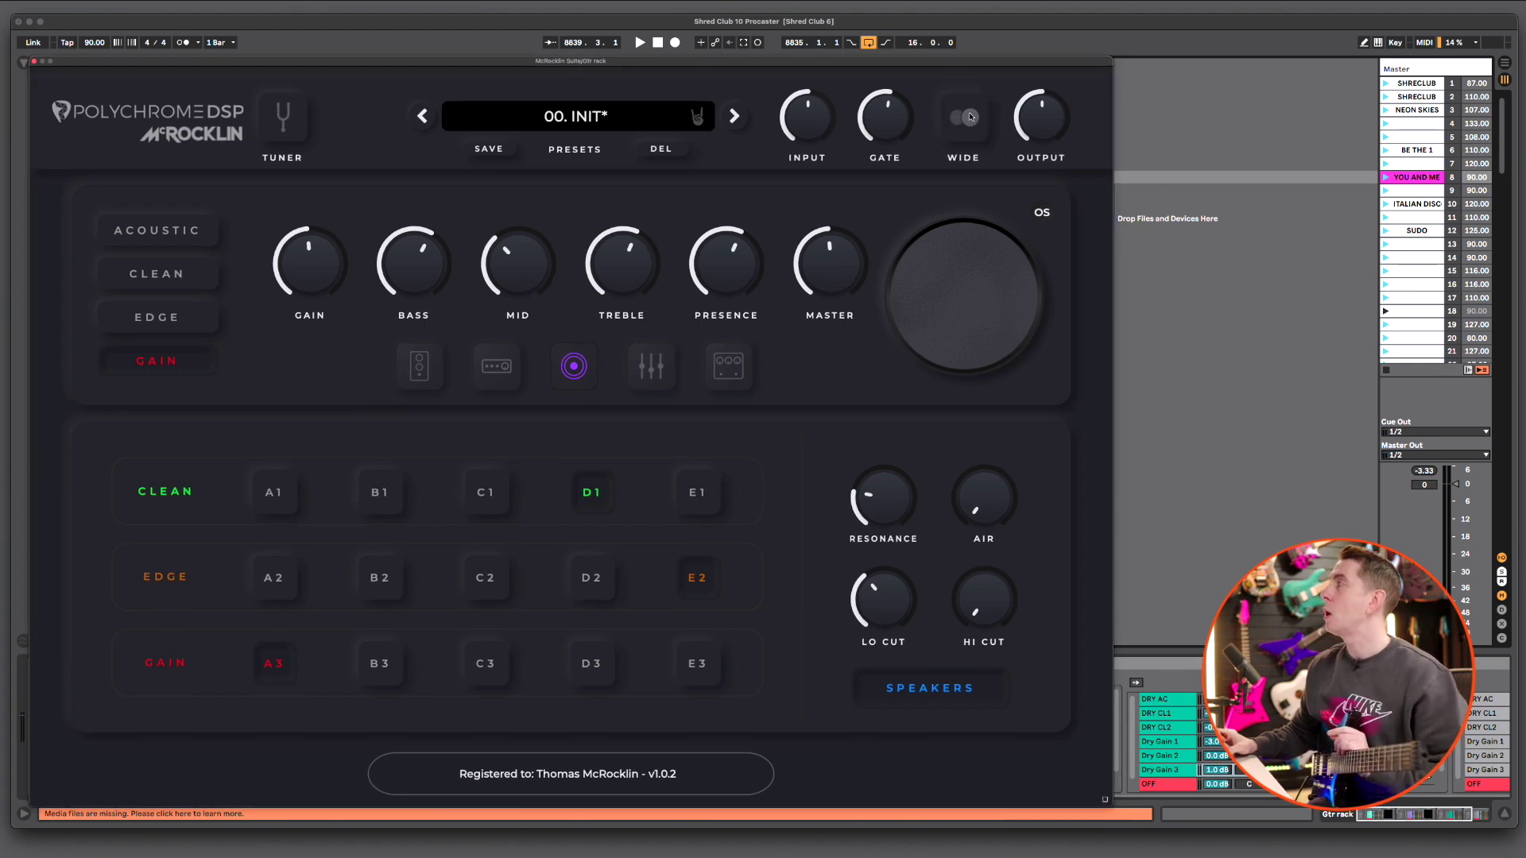
Review the delay and reverb, speaker chain and pre-effect sections, and switch on the Attacker drive pedal
{"action": "left_click", "coordinate": [729, 366]}
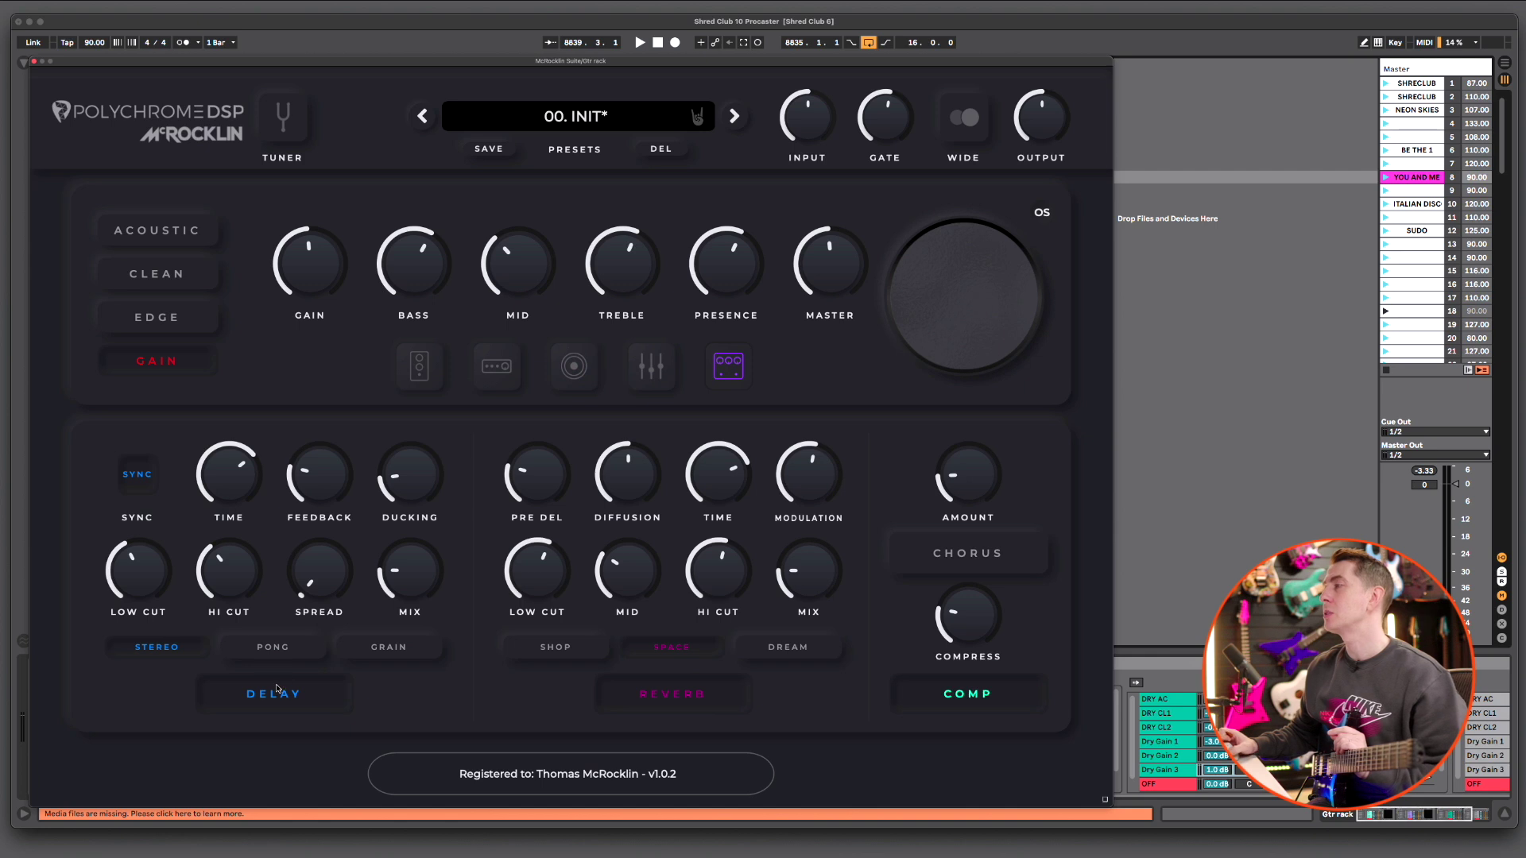
{"action": "left_click", "coordinate": [573, 367]}
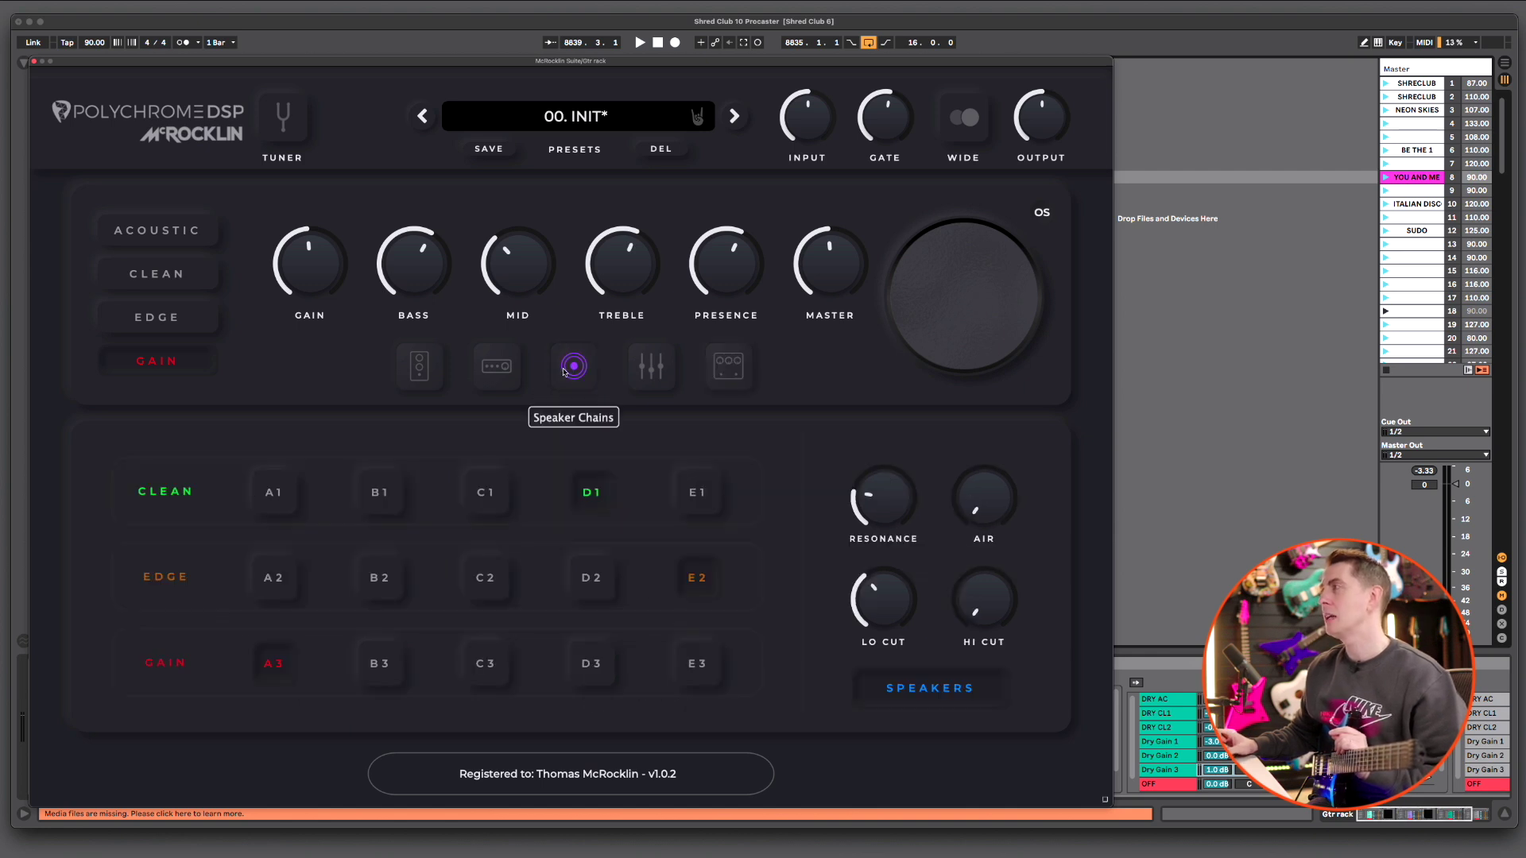
{"action": "left_click", "coordinate": [502, 367]}
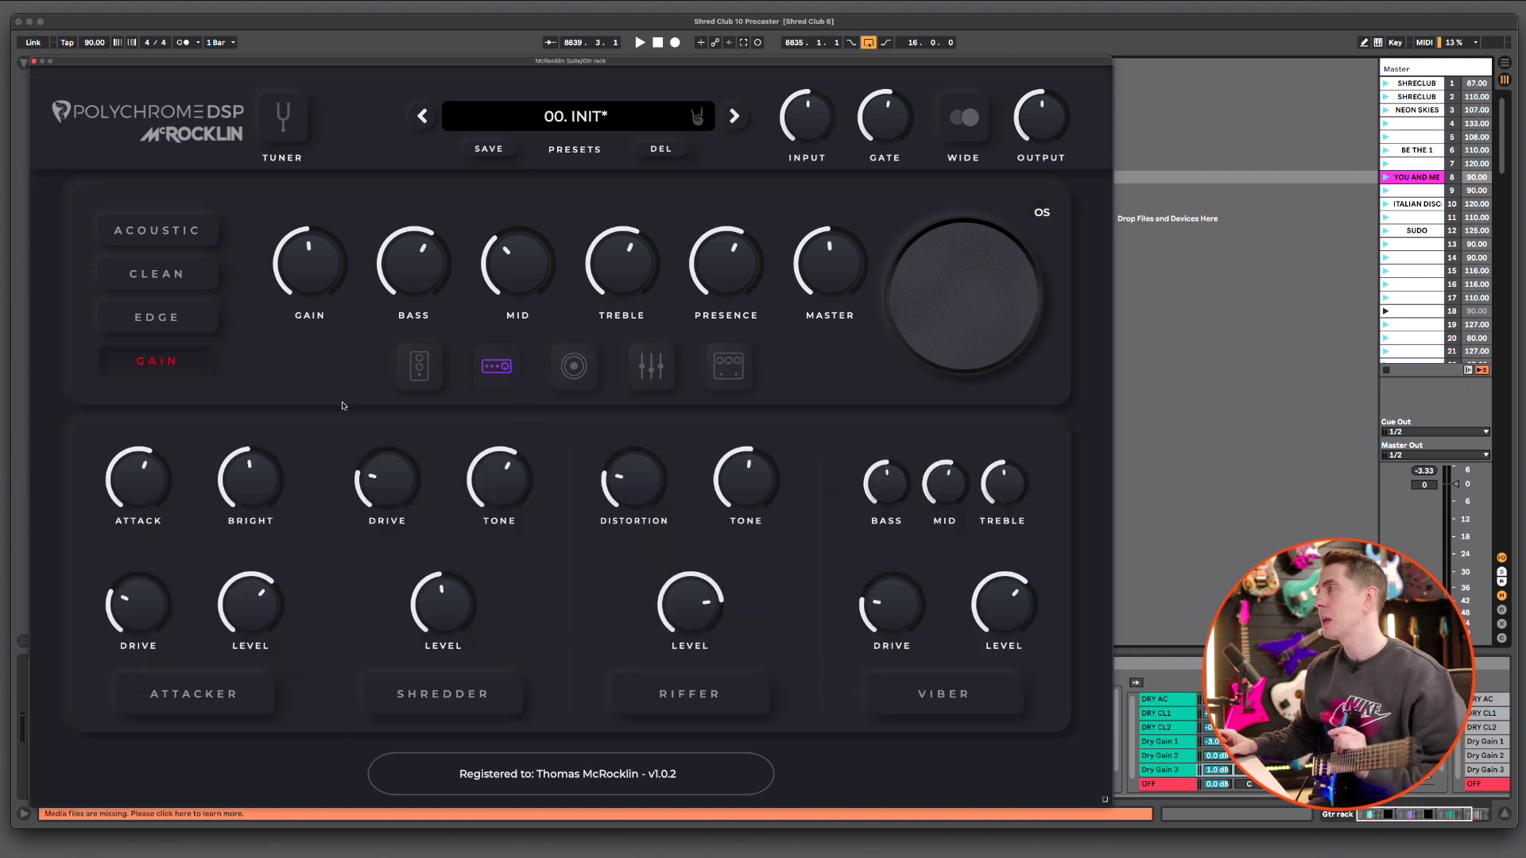
{"action": "left_click", "coordinate": [422, 368]}
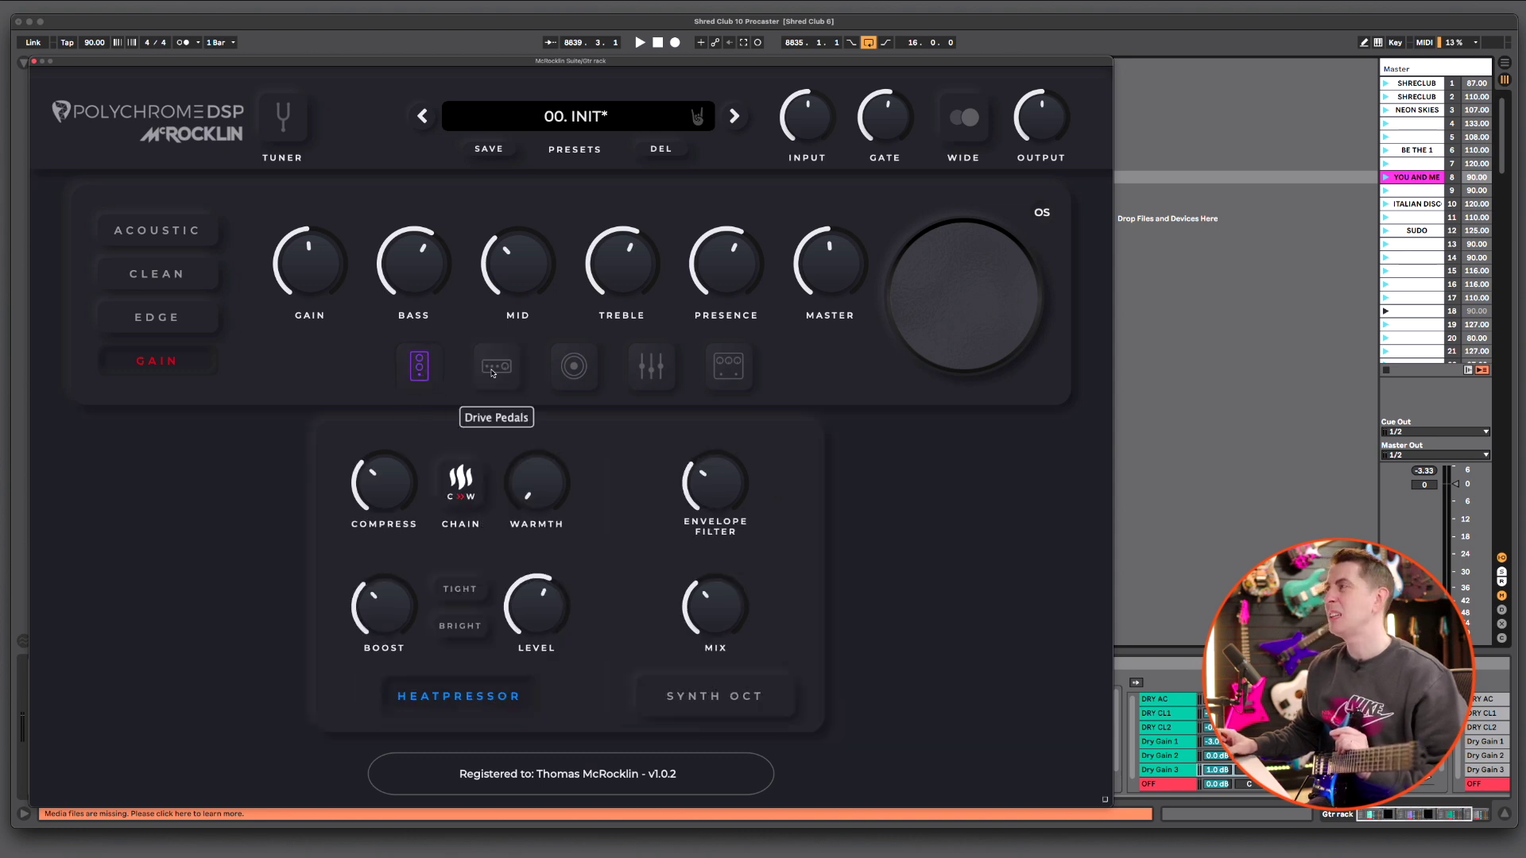
{"action": "left_click", "coordinate": [494, 371]}
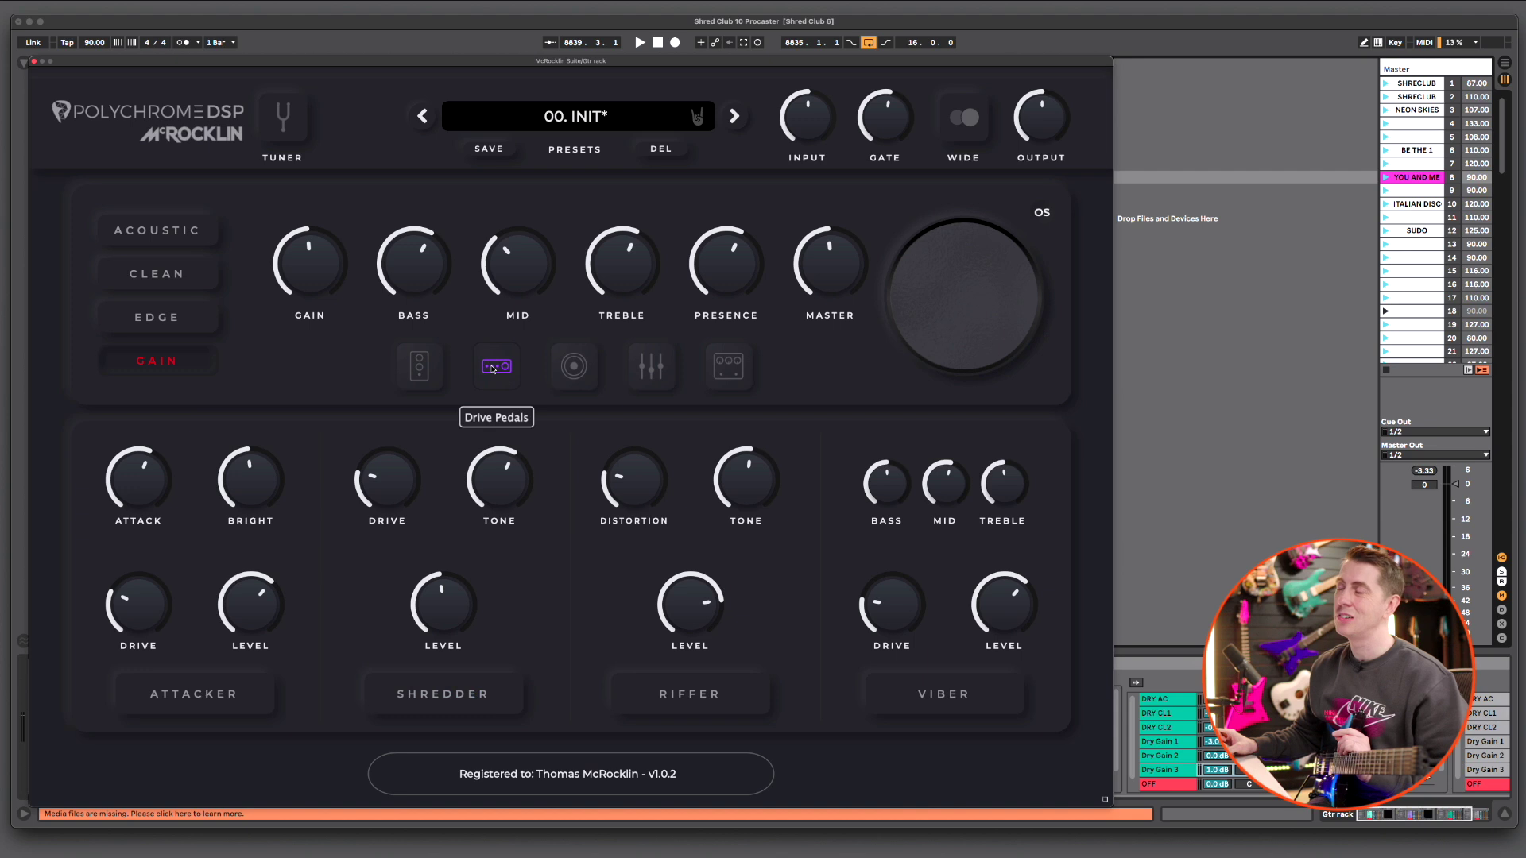
{"action": "left_click", "coordinate": [205, 694]}
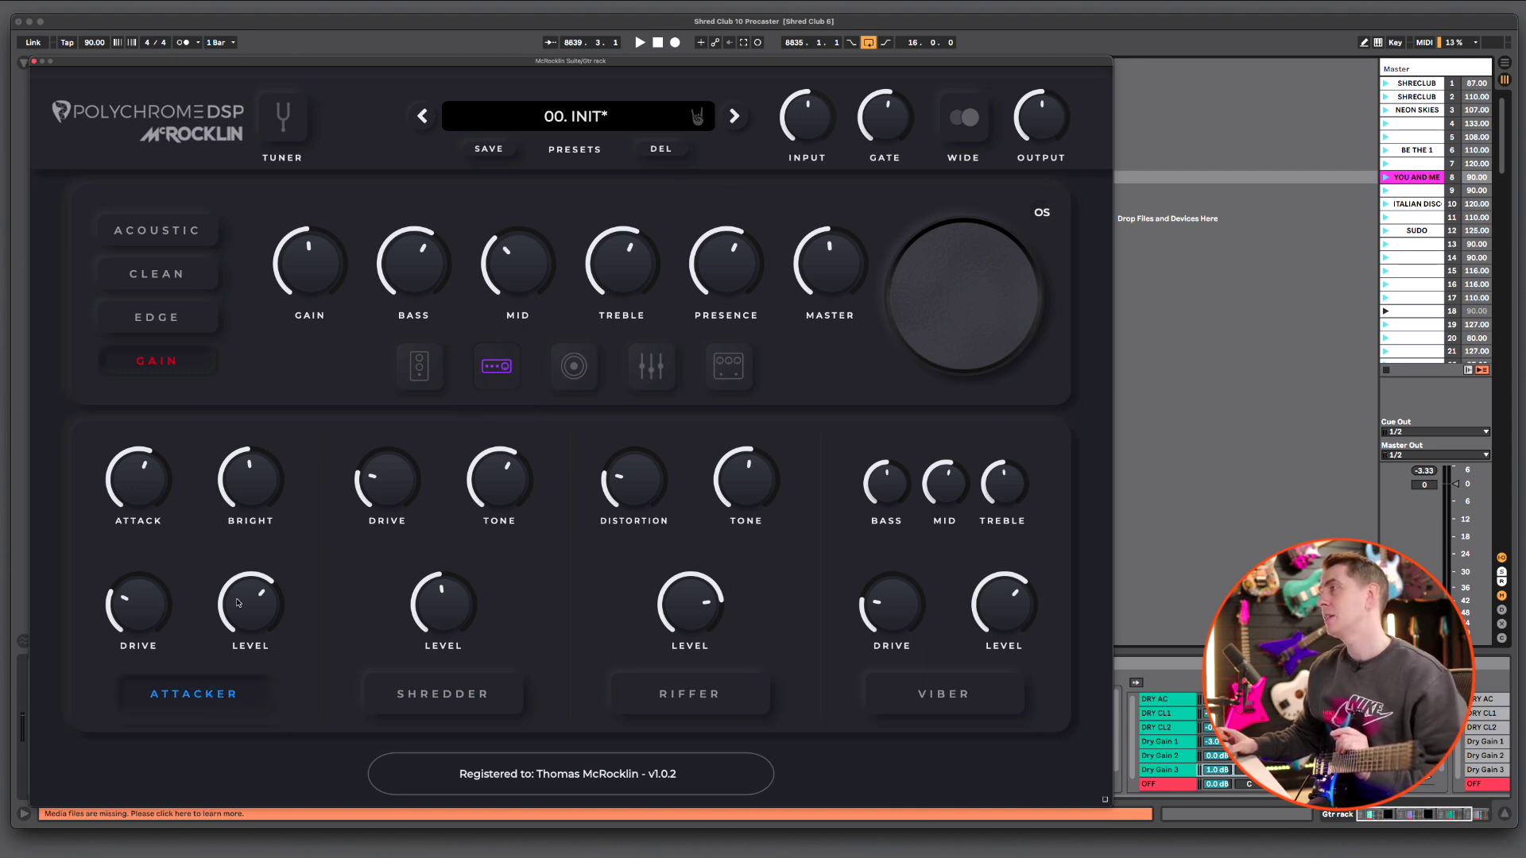
Raise the amp gain to about half past one and increase the noise gate
{"action": "left_click_drag", "start_coordinate": [308, 276], "coordinate": [318, 192]}
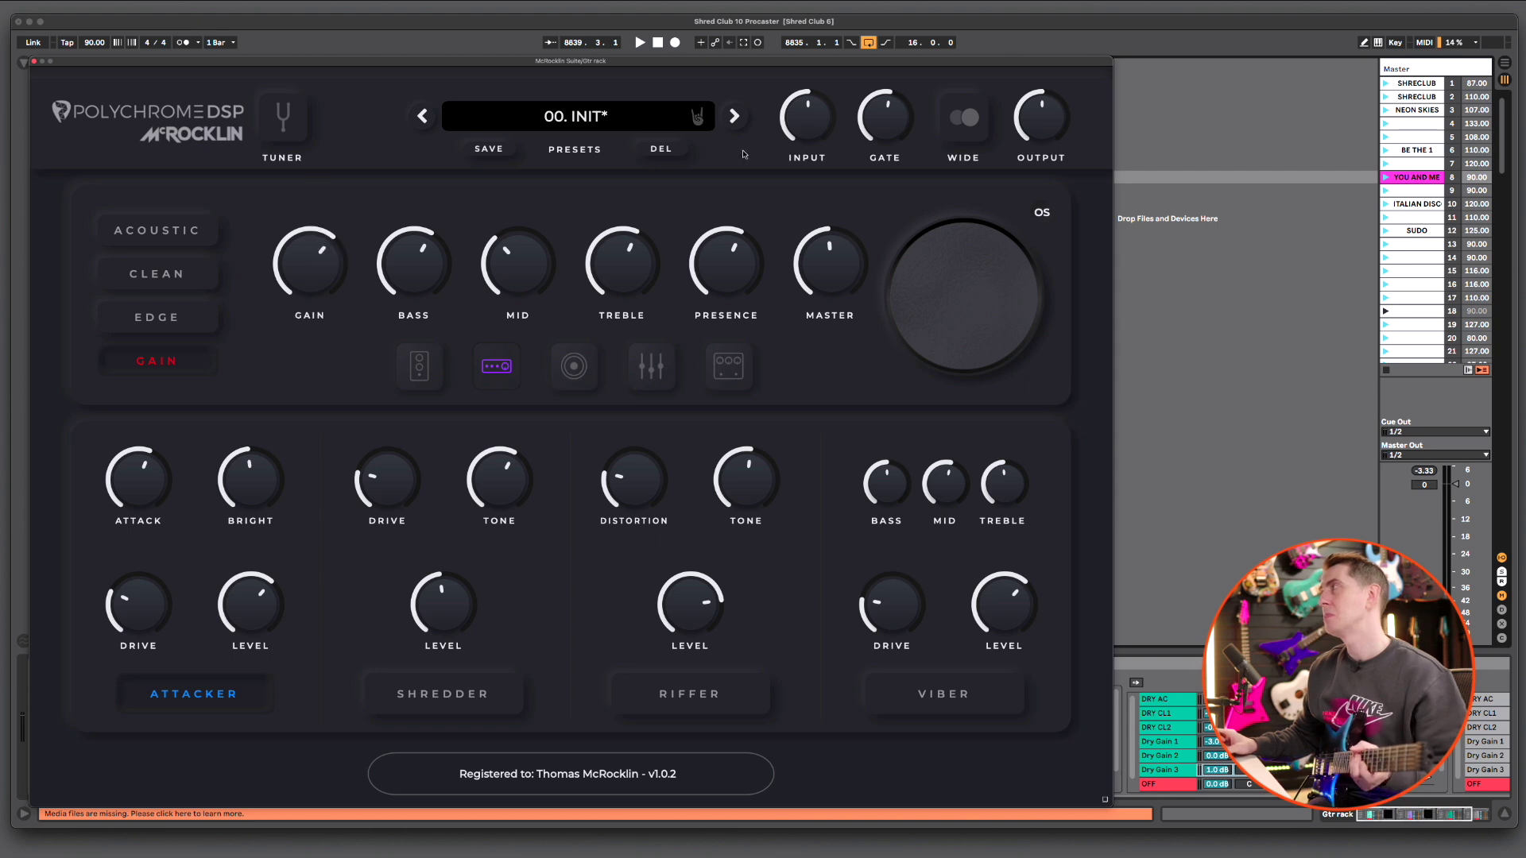
{"action": "left_click_drag", "start_coordinate": [881, 123], "coordinate": [880, 118]}
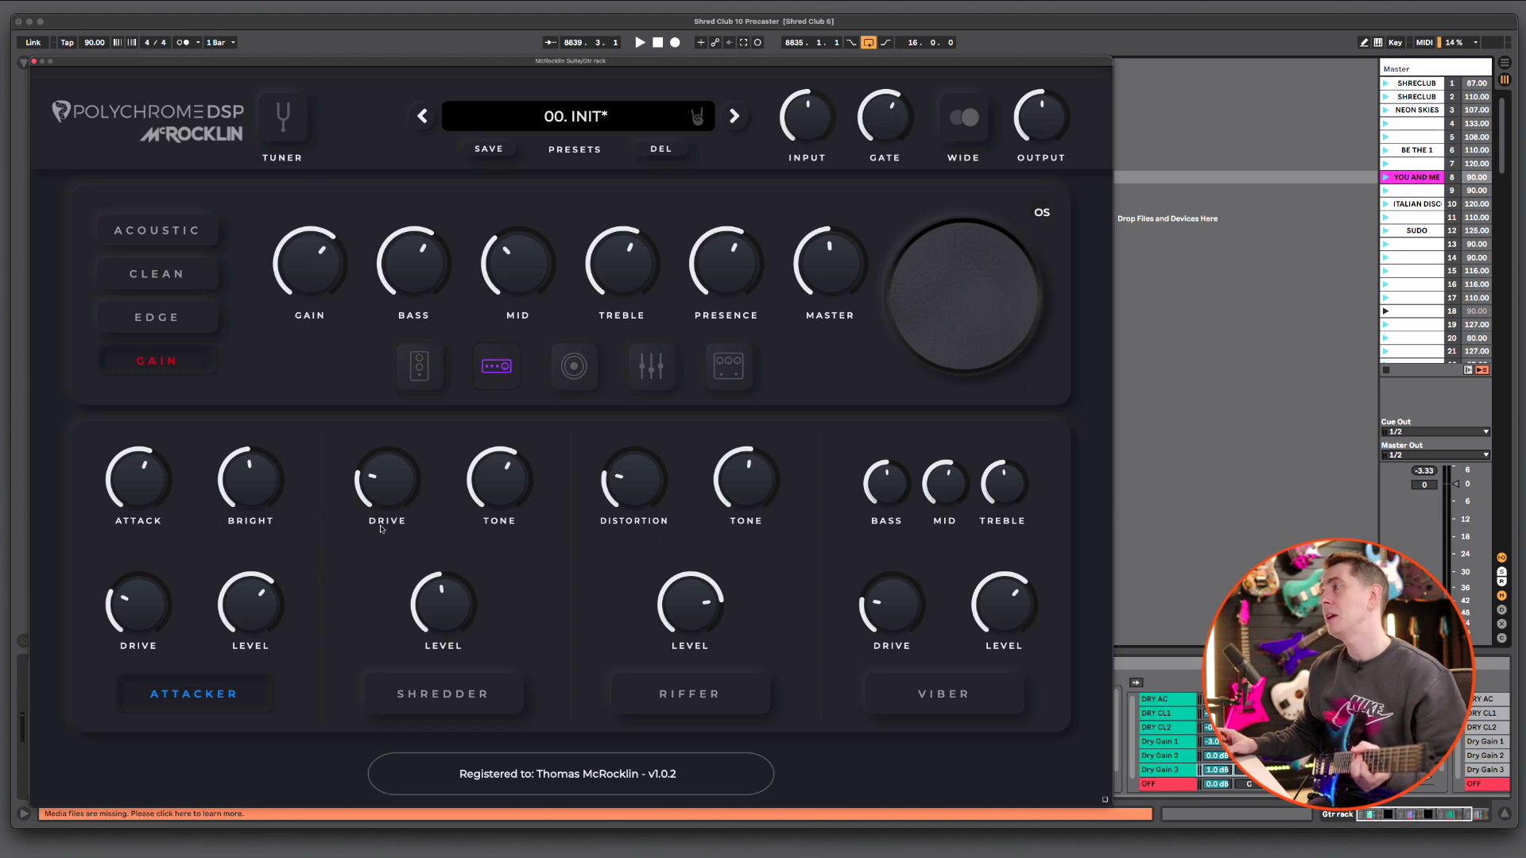
Try the Attacker pedal with its level just past three o'clock and its drive at about eleven o'clock
{"action": "left_click_drag", "start_coordinate": [238, 595], "coordinate": [239, 525]}
{"action": "mouse_move", "coordinate": [137, 598]}
{"action": "left_mouse_down"}
{"action": "mouse_move", "coordinate": [136, 535]}
{"action": "mouse_move", "coordinate": [133, 597]}
{"action": "left_mouse_up"}
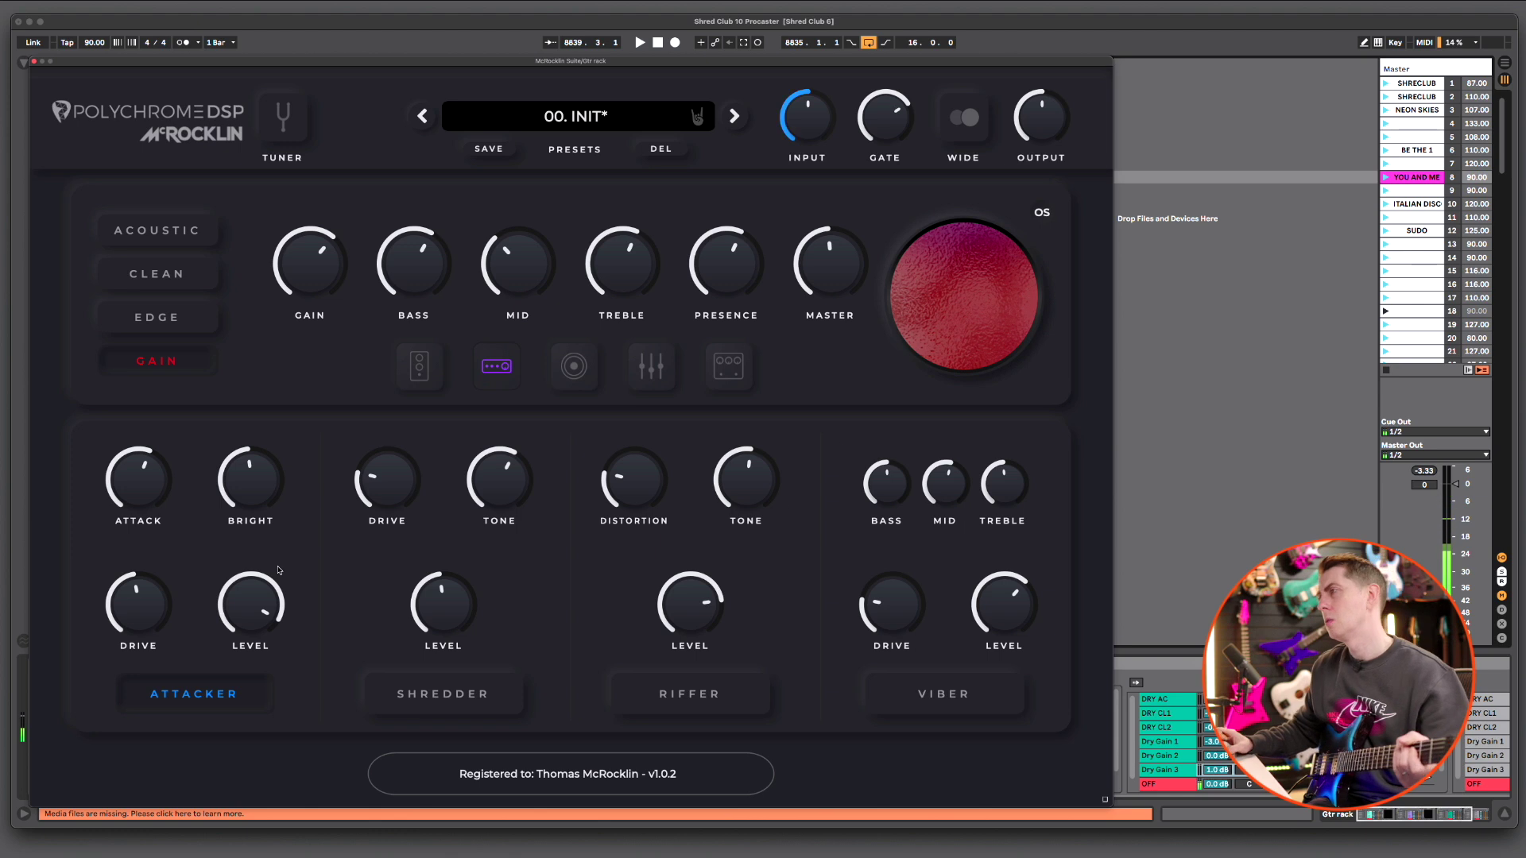
{"action": "left_click_drag", "start_coordinate": [136, 605], "coordinate": [139, 616]}
{"action": "left_click_drag", "start_coordinate": [293, 608], "coordinate": [283, 593]}
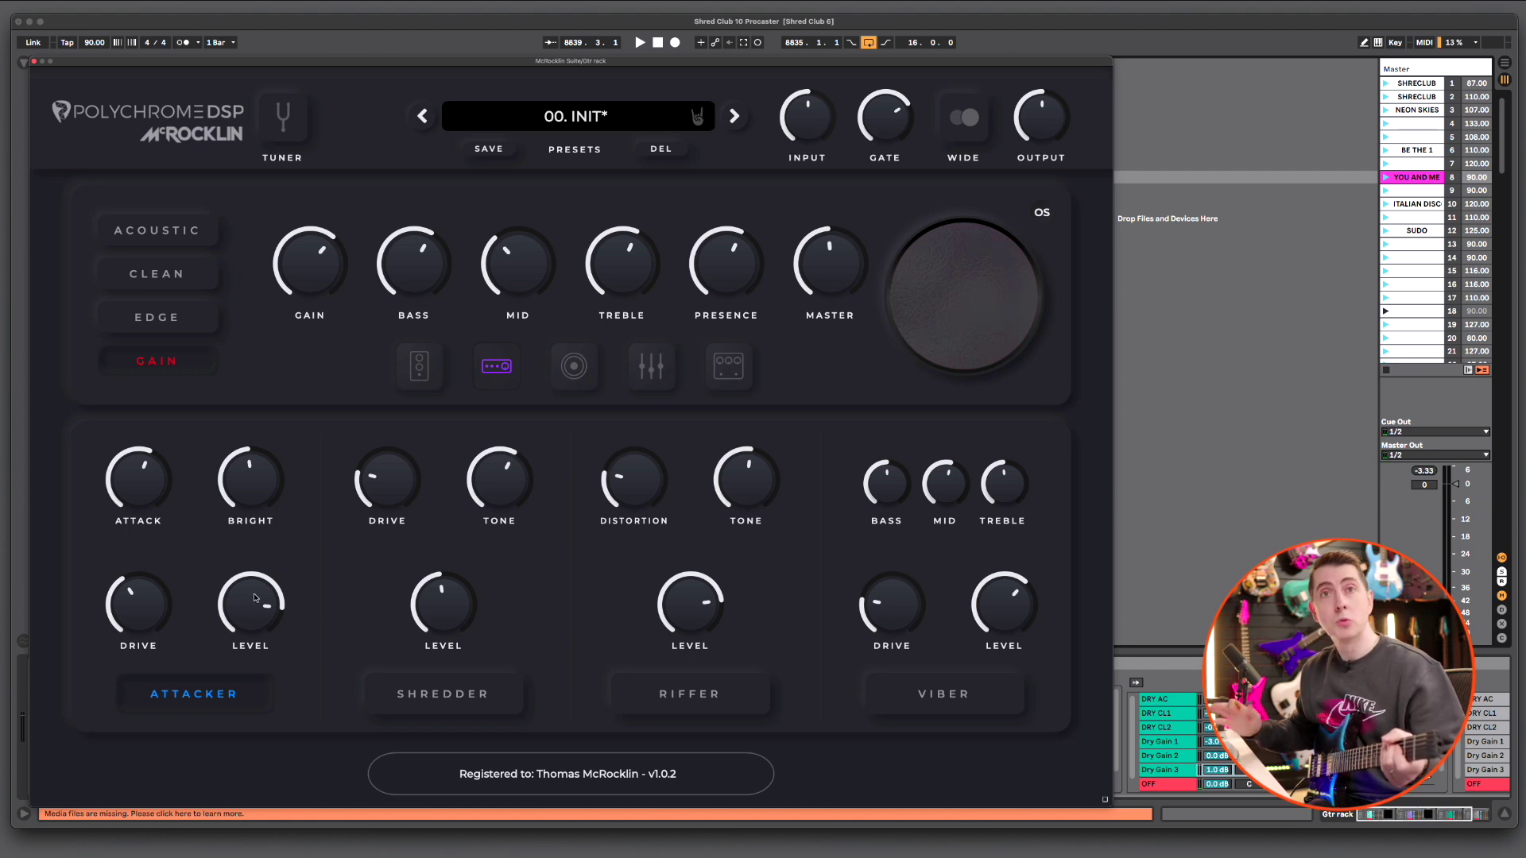
Set the Attacker's drive to just past eleven o'clock and its level to about one o'clock, and test the tone over the YOU AND ME scene
{"action": "left_click_drag", "start_coordinate": [255, 597], "coordinate": [248, 613]}
{"action": "left_click_drag", "start_coordinate": [136, 617], "coordinate": [147, 573]}
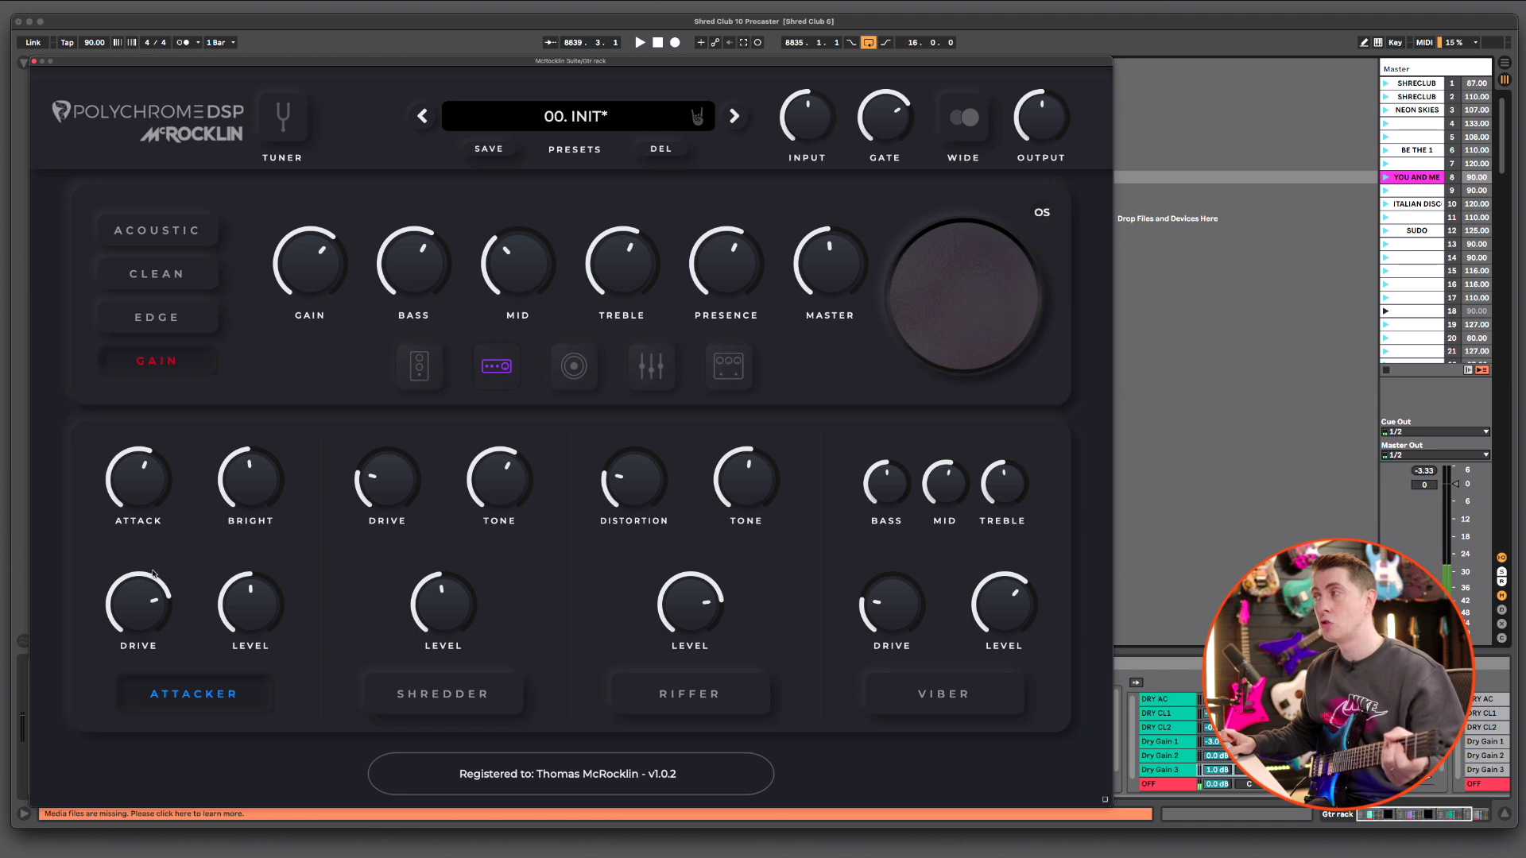
{"action": "left_click_drag", "start_coordinate": [250, 604], "coordinate": [136, 640]}
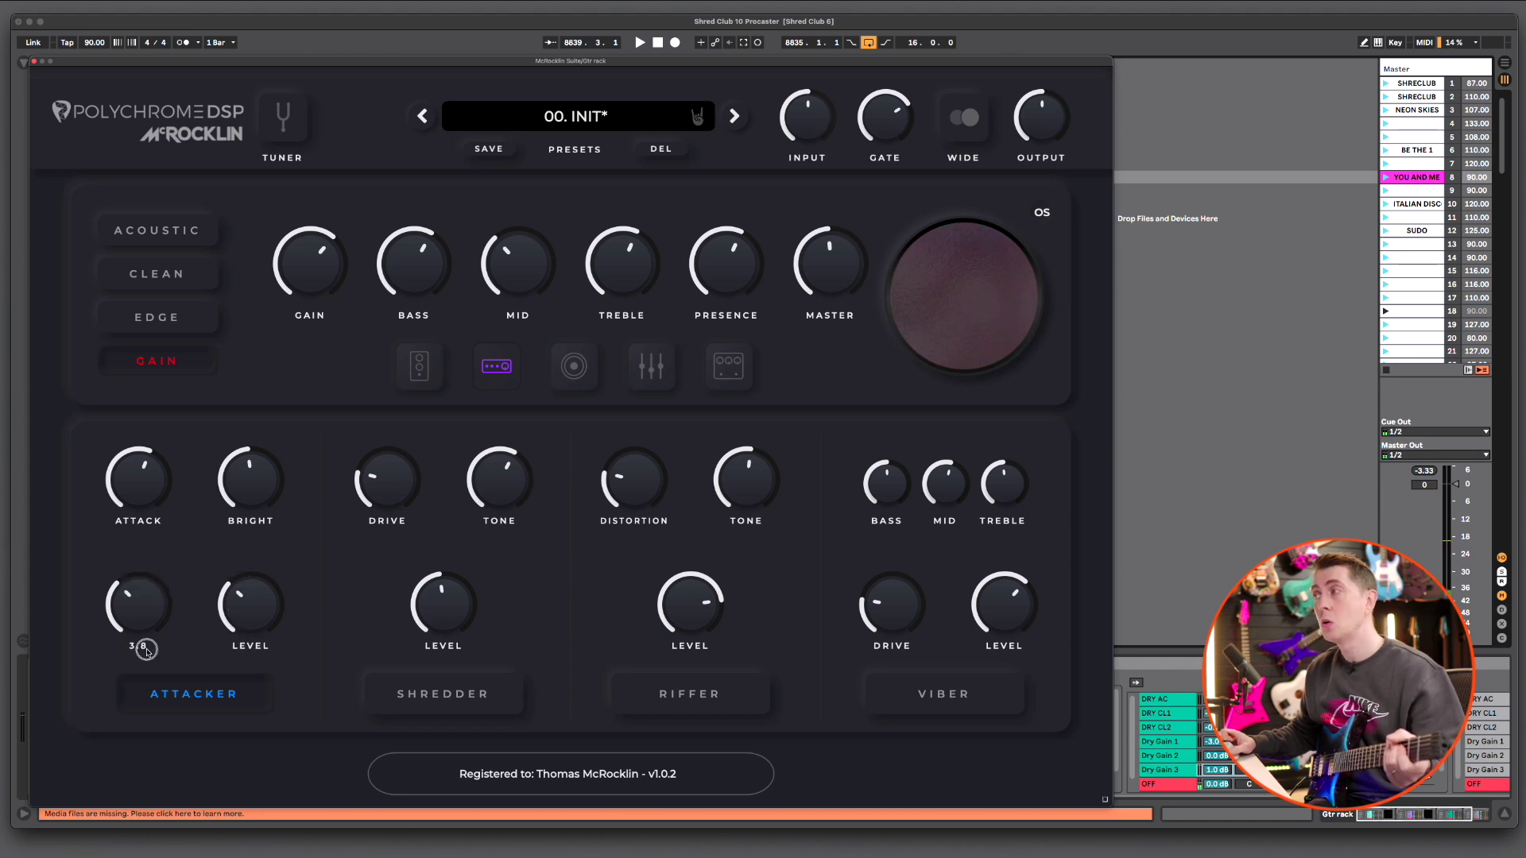
{"action": "left_click_drag", "start_coordinate": [246, 608], "coordinate": [247, 589]}
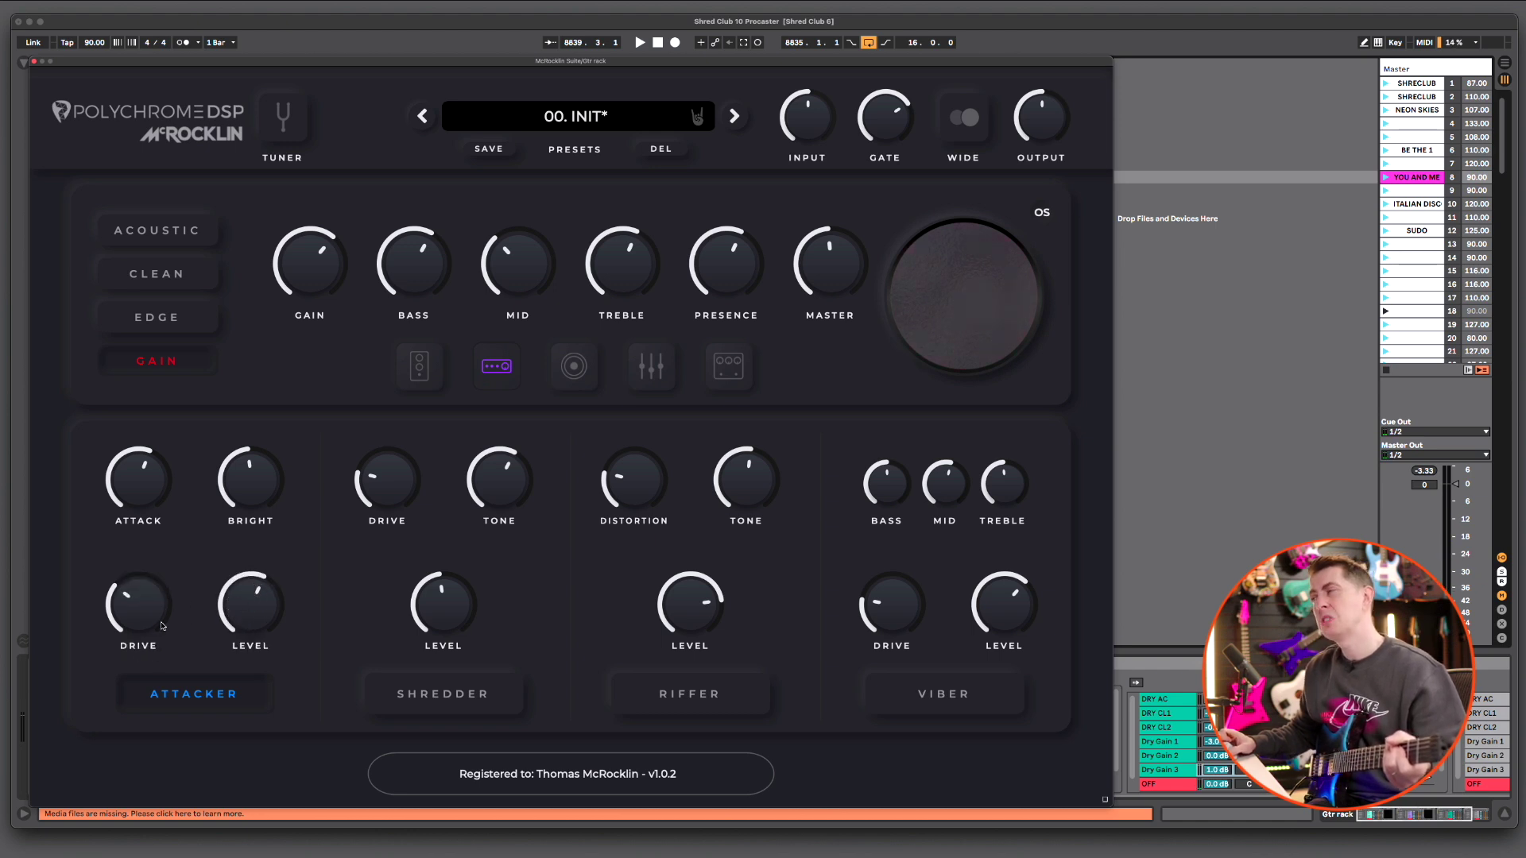
{"action": "mouse_move", "coordinate": [161, 627]}
{"action": "left_mouse_down"}
{"action": "mouse_move", "coordinate": [165, 592]}
{"action": "mouse_move", "coordinate": [135, 617]}
{"action": "left_mouse_up"}
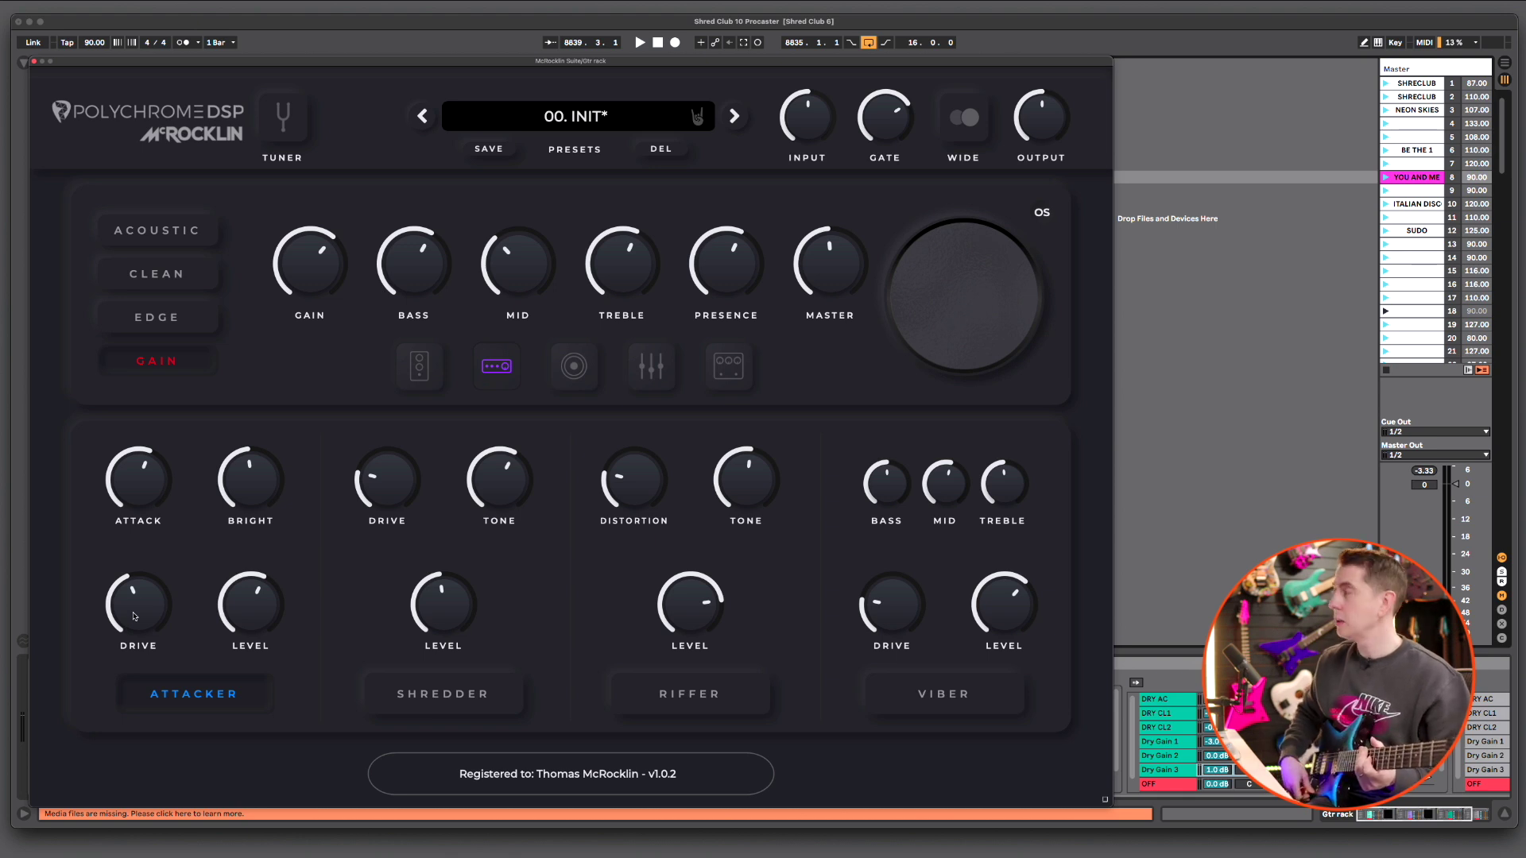
{"action": "left_click", "coordinate": [1389, 178]}
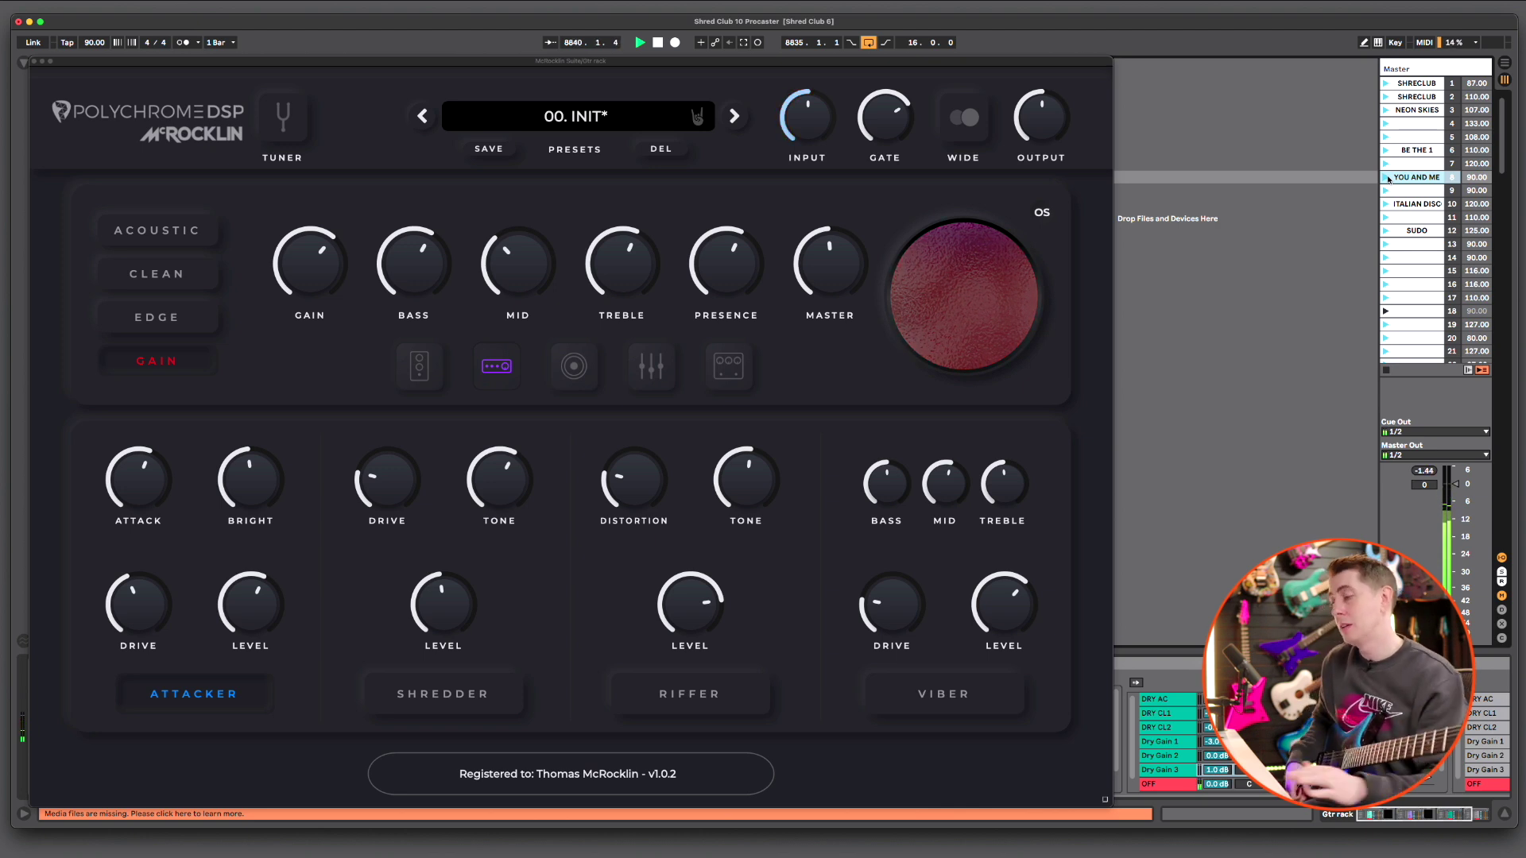
{"action": "key", "text": "space"}
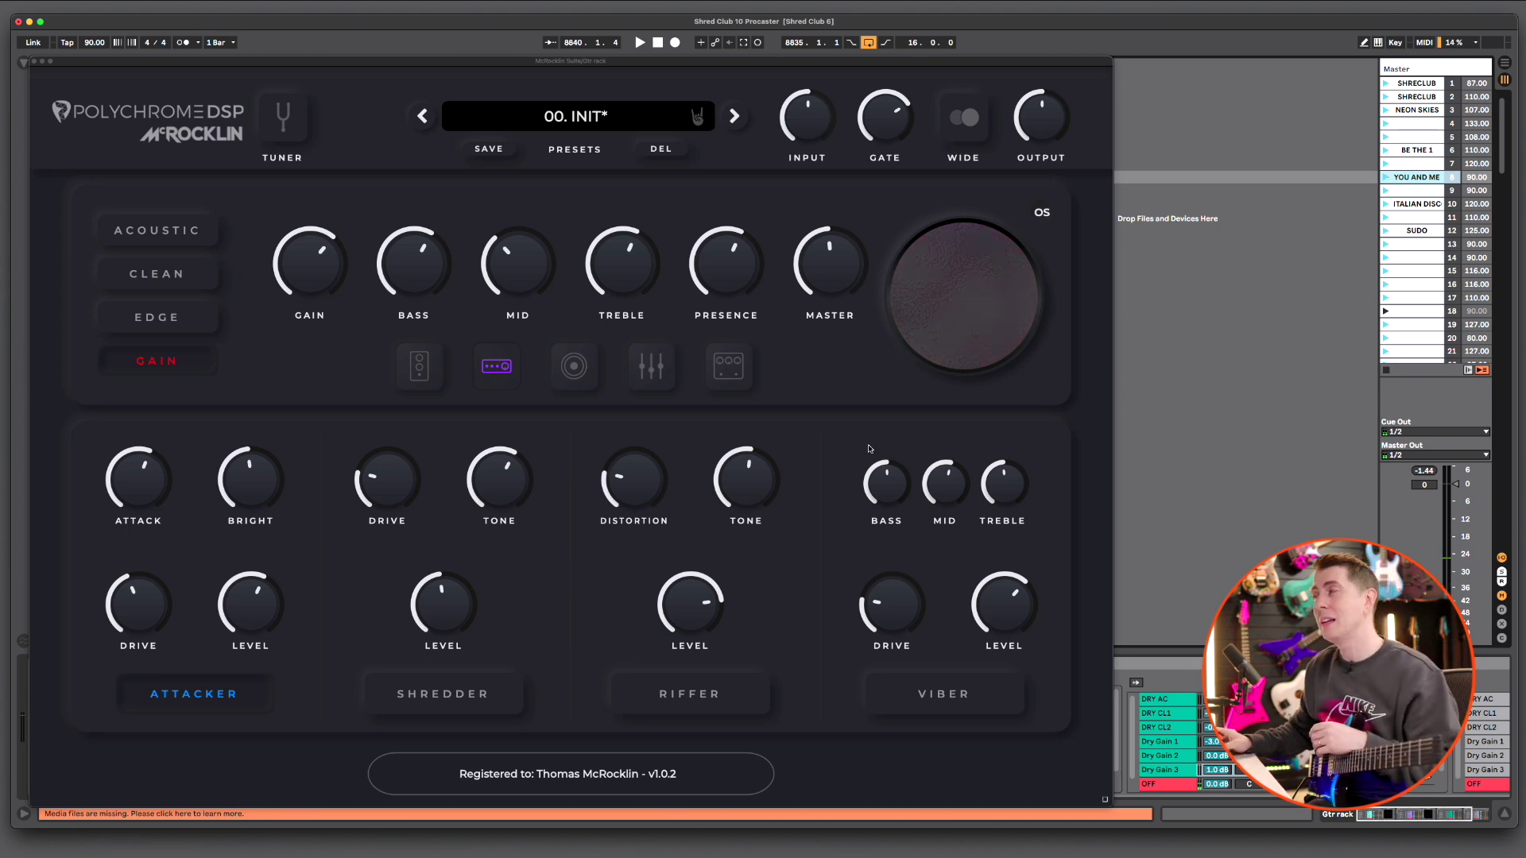
Audition the gain channel's speaker options B3, C3, D3 and E3, and return to A3
{"action": "mouse_move", "coordinate": [629, 482]}
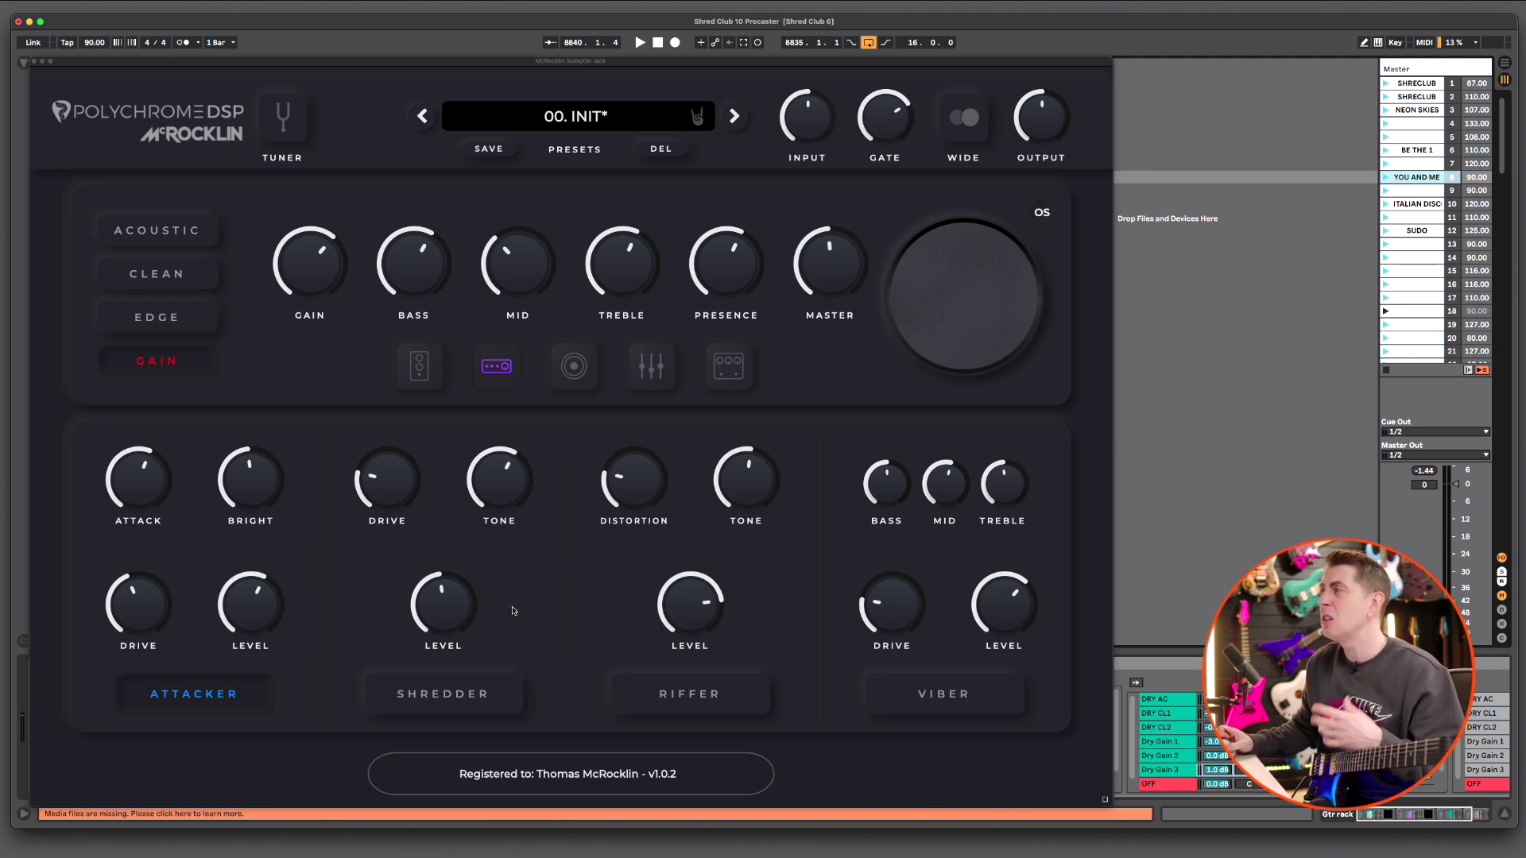
{"action": "left_click", "coordinate": [588, 379]}
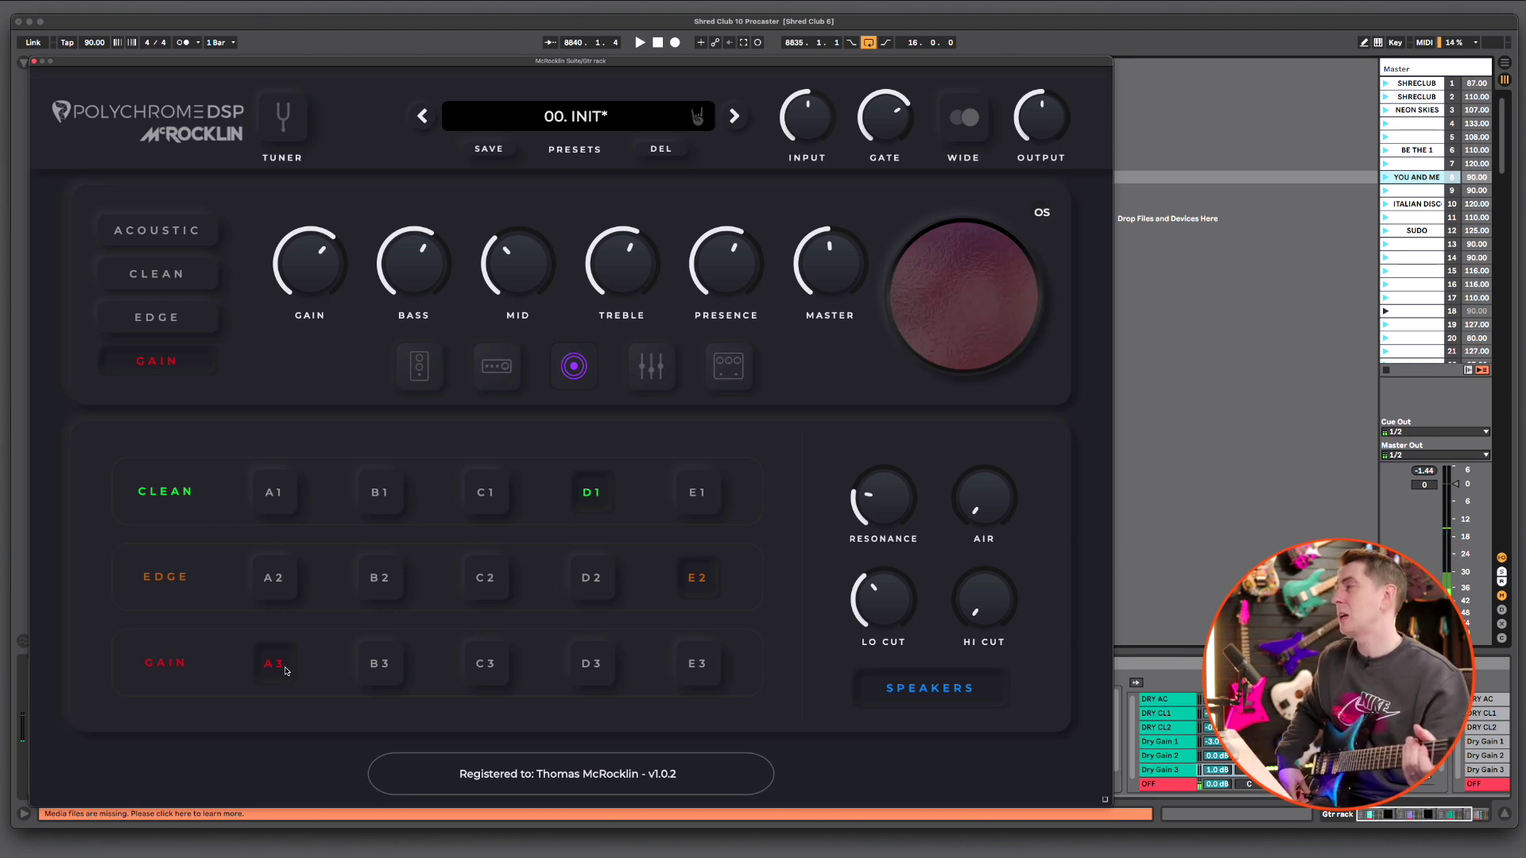
{"action": "left_click", "coordinate": [379, 664]}
{"action": "left_click", "coordinate": [485, 663]}
{"action": "left_click", "coordinate": [607, 667]}
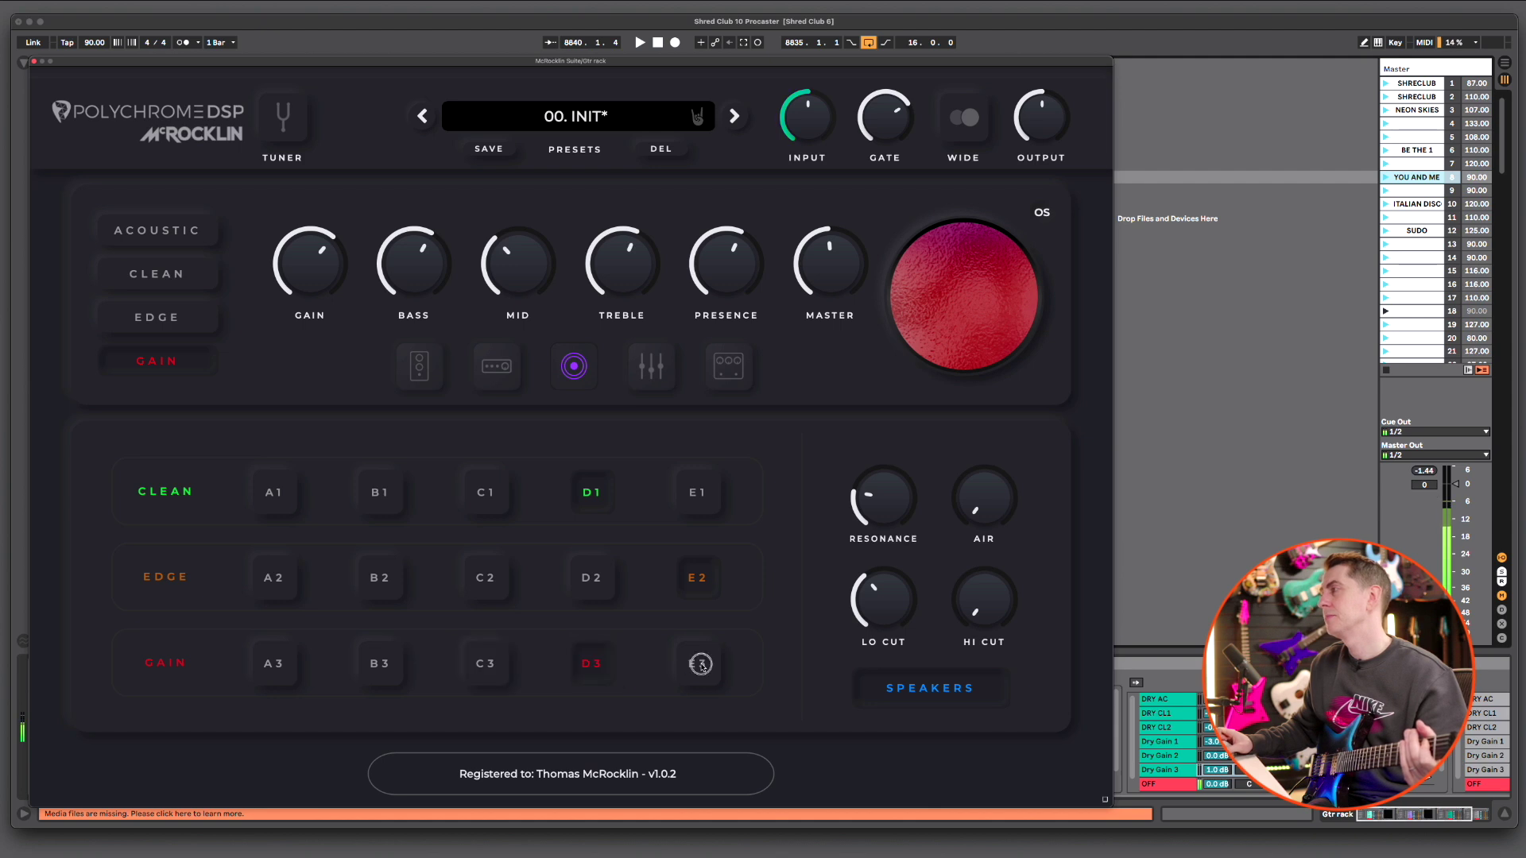
{"action": "left_click", "coordinate": [698, 661]}
{"action": "left_click", "coordinate": [270, 666]}
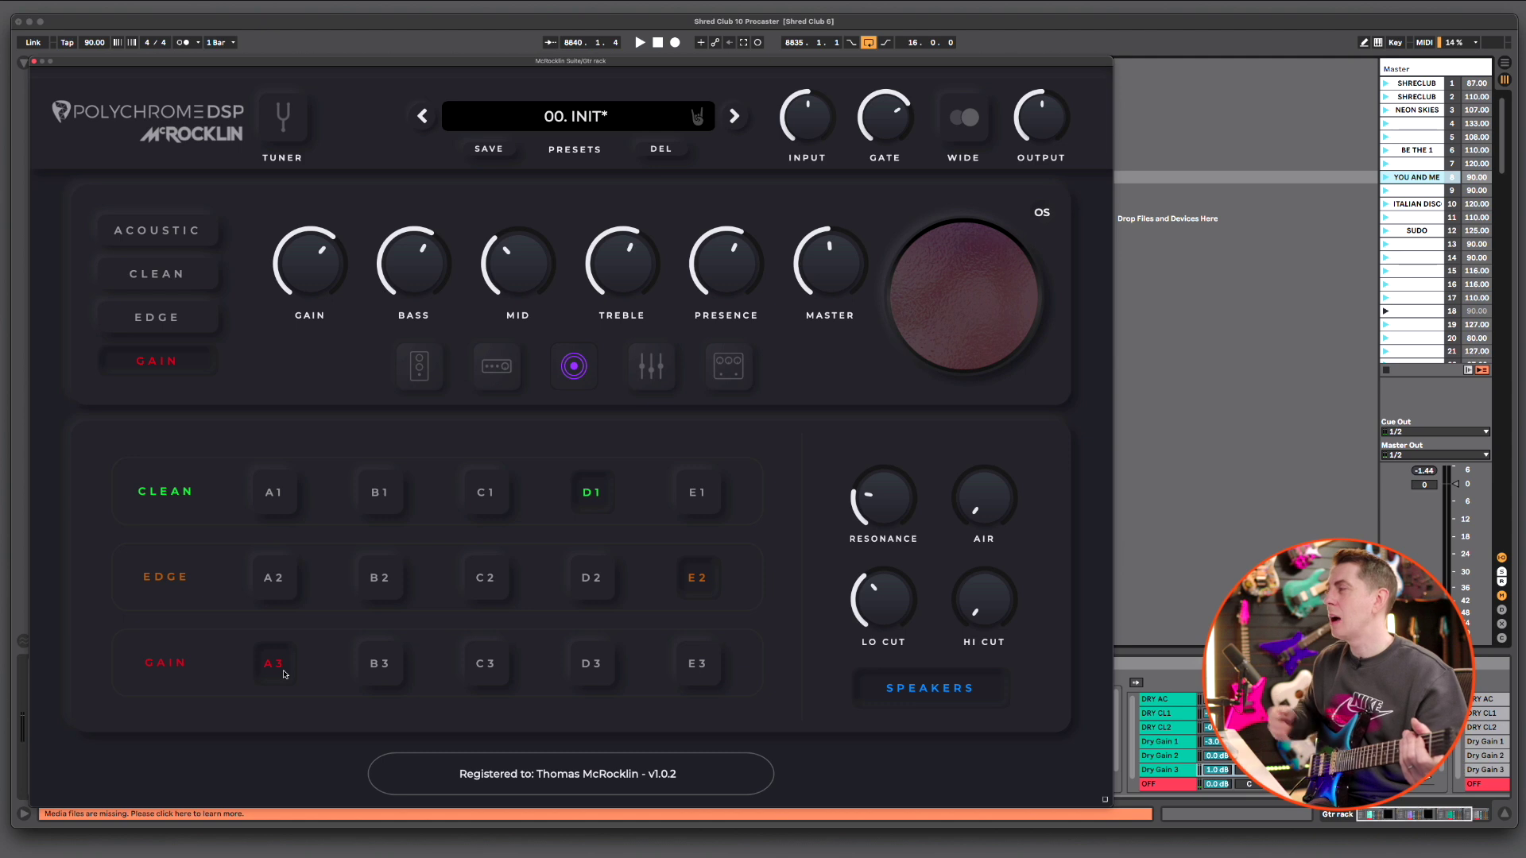
Raise the speaker resonance to about half past ten and, after trying the amp mid at zero, set it to 3.7
{"action": "left_click_drag", "start_coordinate": [869, 515], "coordinate": [903, 485]}
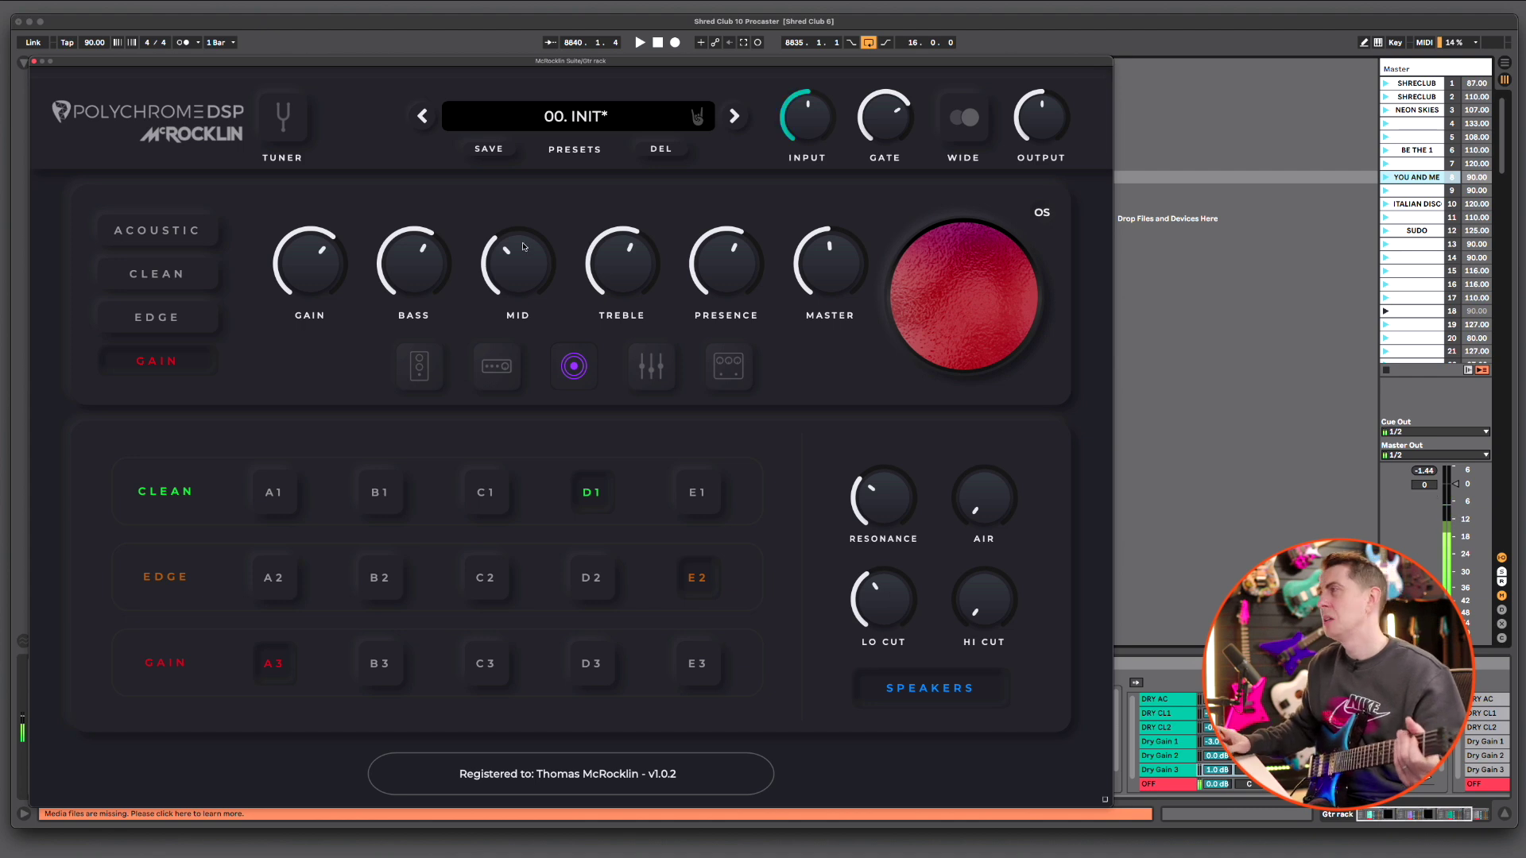
{"action": "mouse_move", "coordinate": [518, 251]}
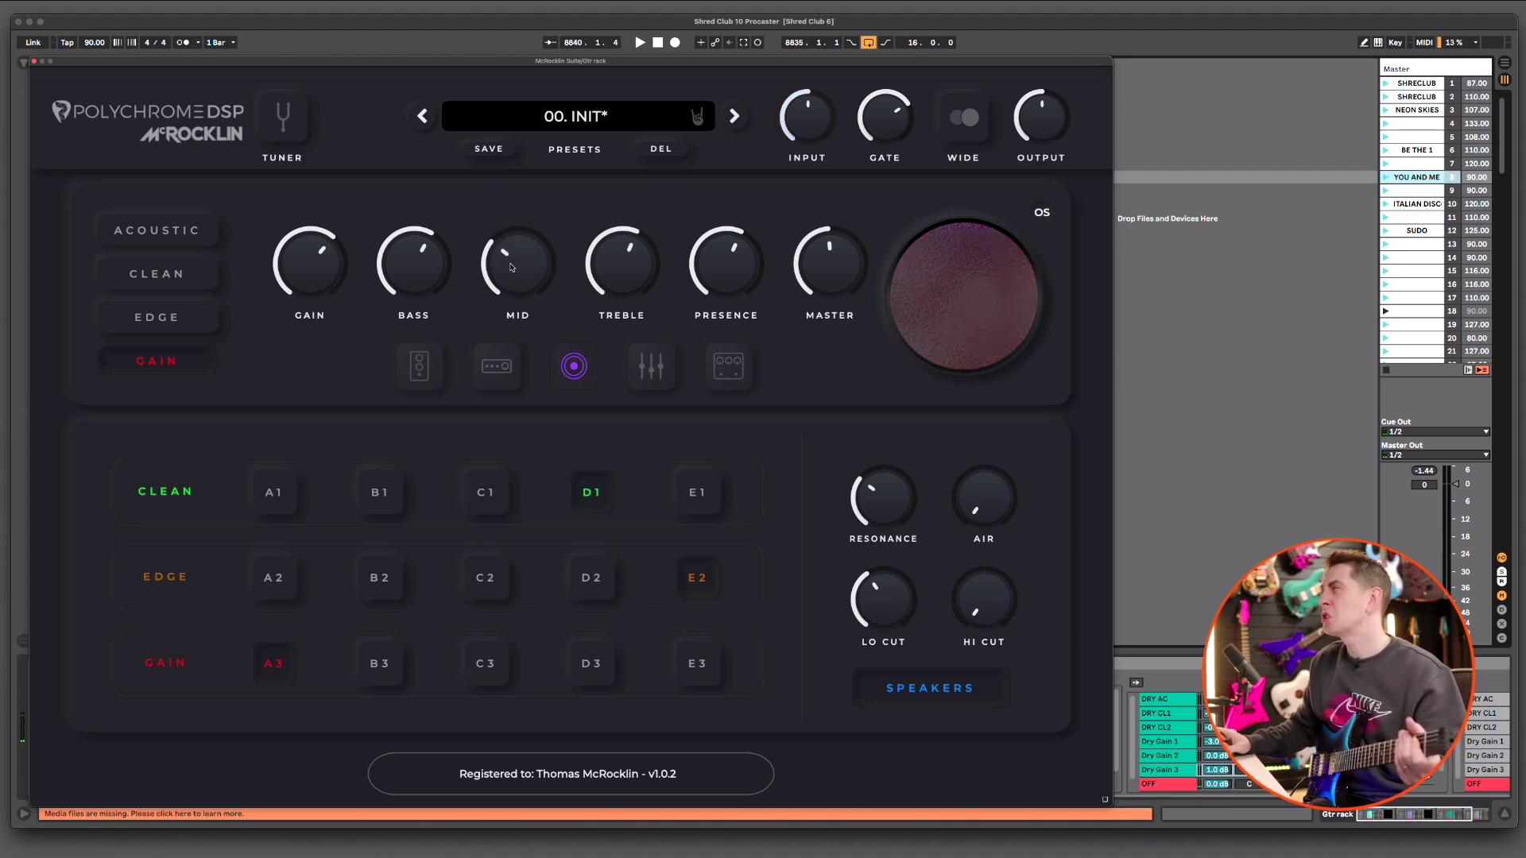
{"action": "left_click_drag", "start_coordinate": [519, 251], "coordinate": [518, 330]}
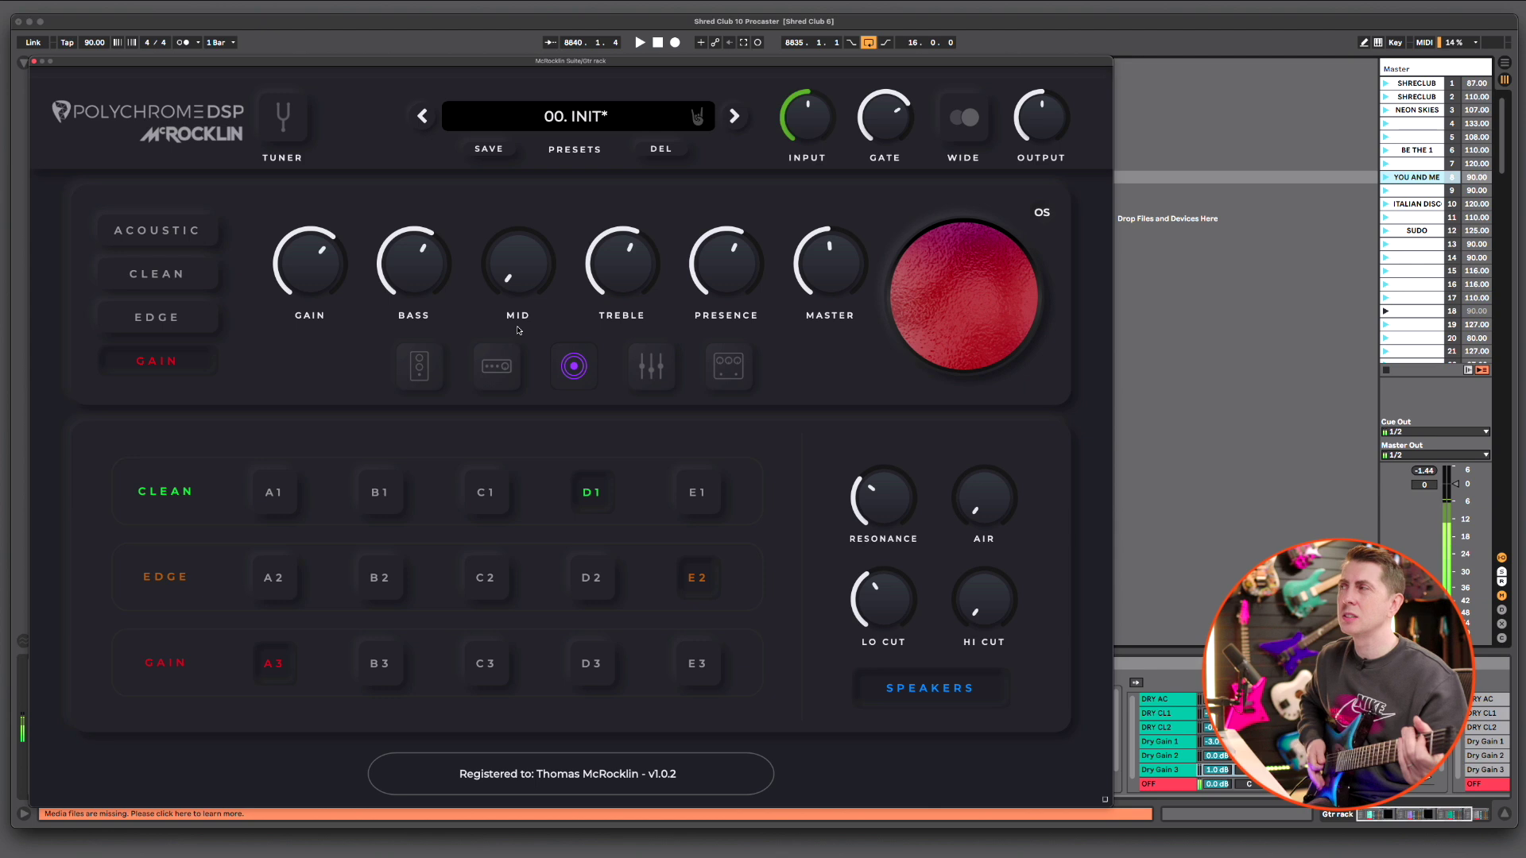
{"action": "left_click_drag", "start_coordinate": [525, 256], "coordinate": [515, 227]}
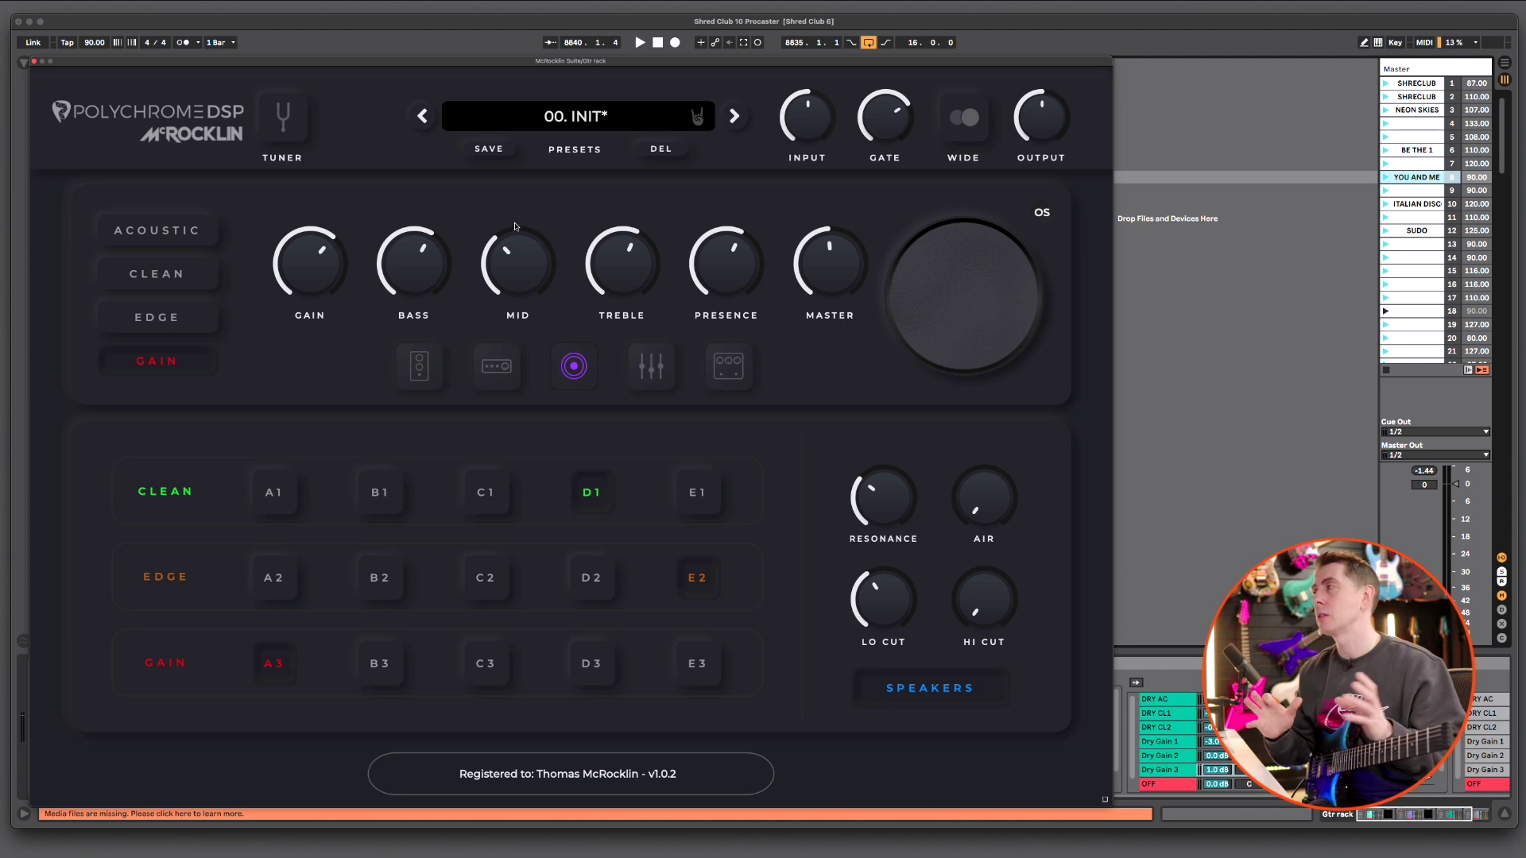
{"action": "mouse_move", "coordinate": [512, 258]}
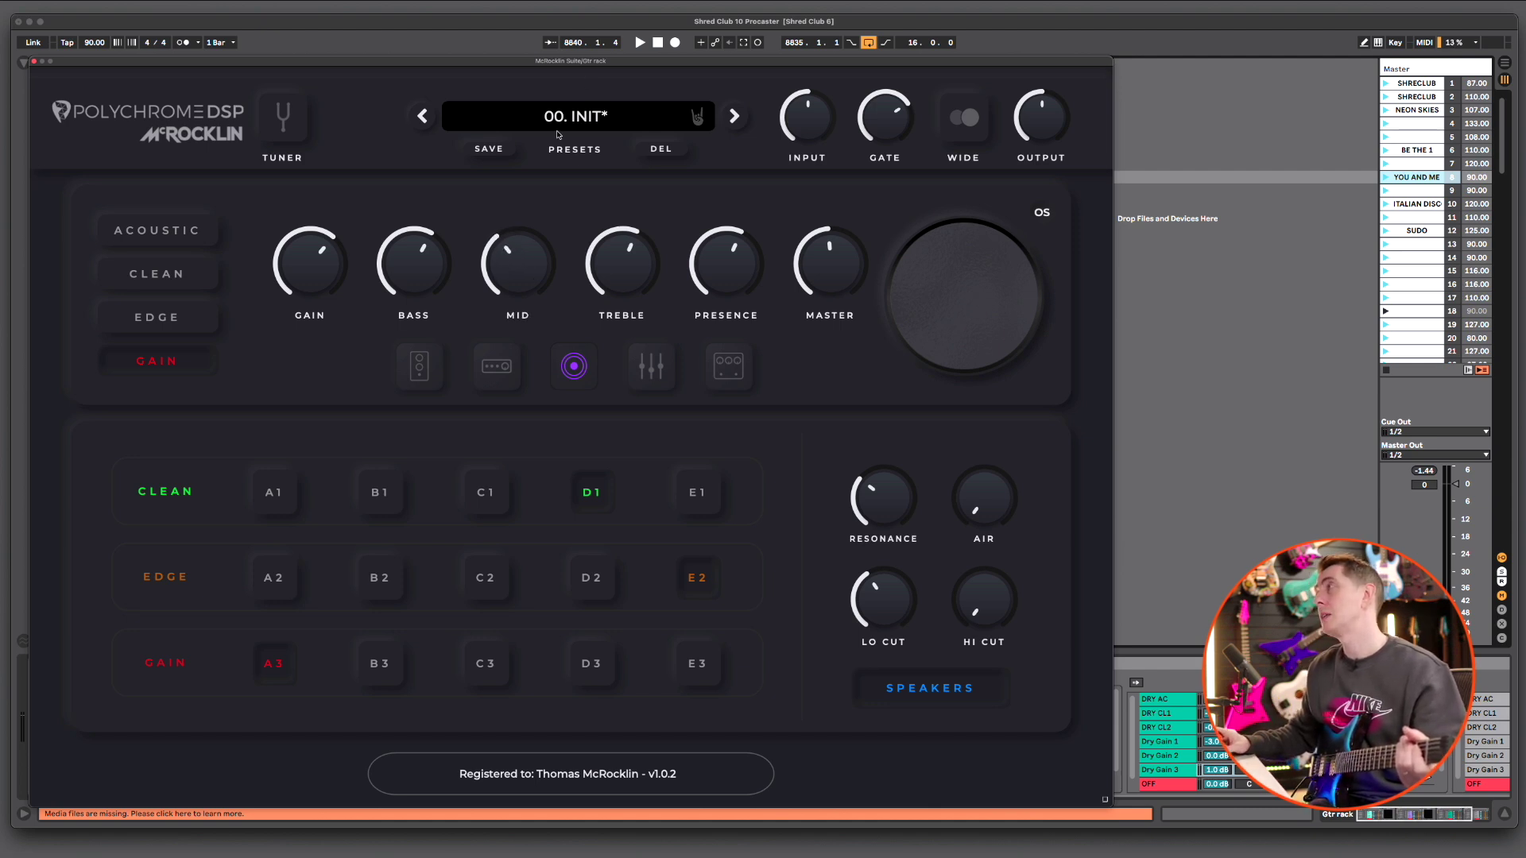
Review the second band of the 4-band equalizer and compare the tone with the equalizer off and on
{"action": "left_click", "coordinate": [651, 366]}
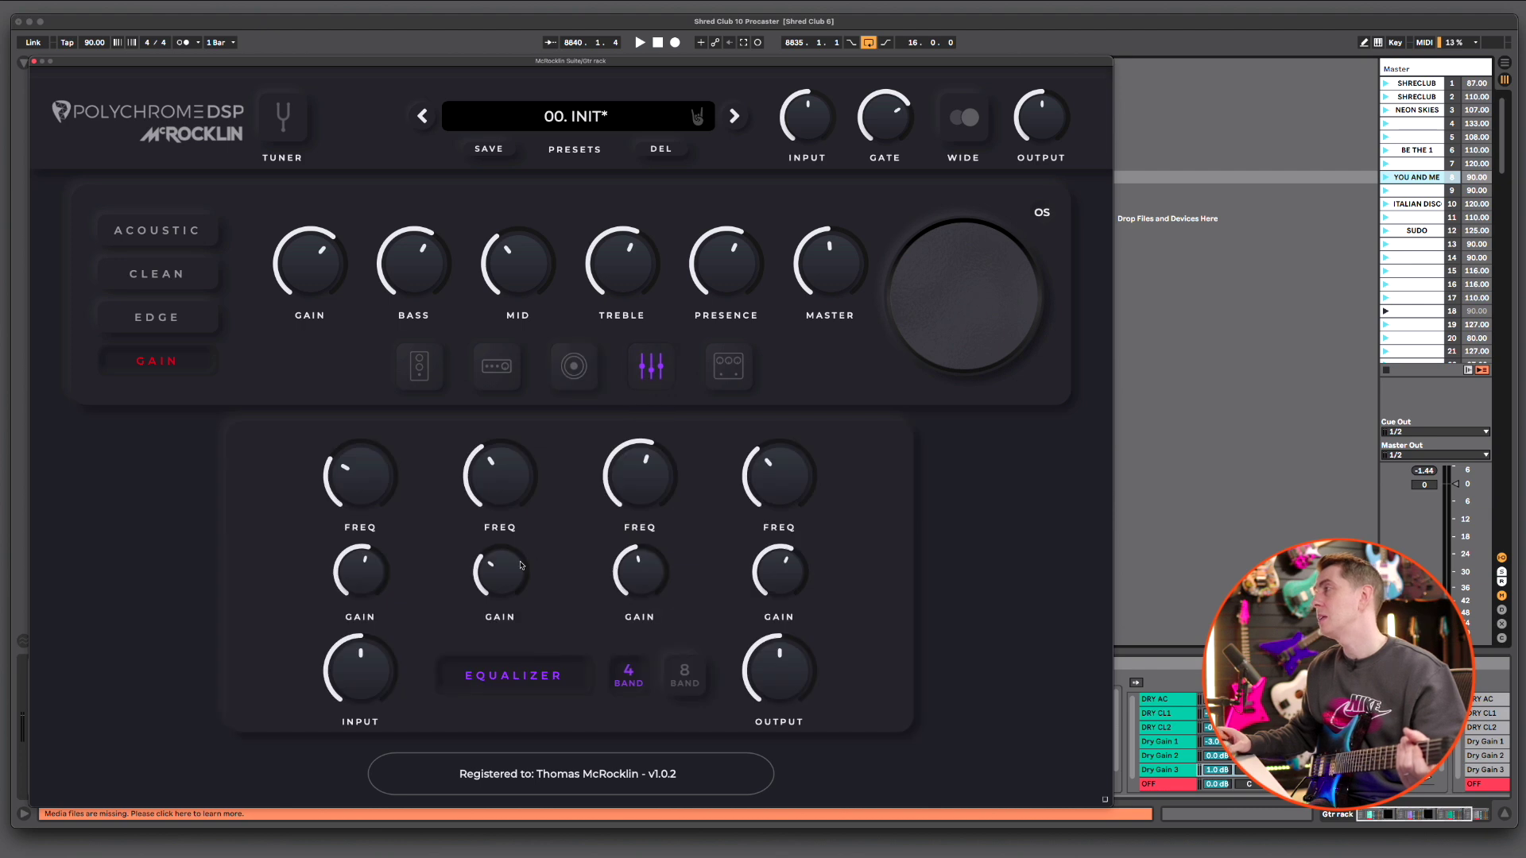
{"action": "mouse_move", "coordinate": [511, 482]}
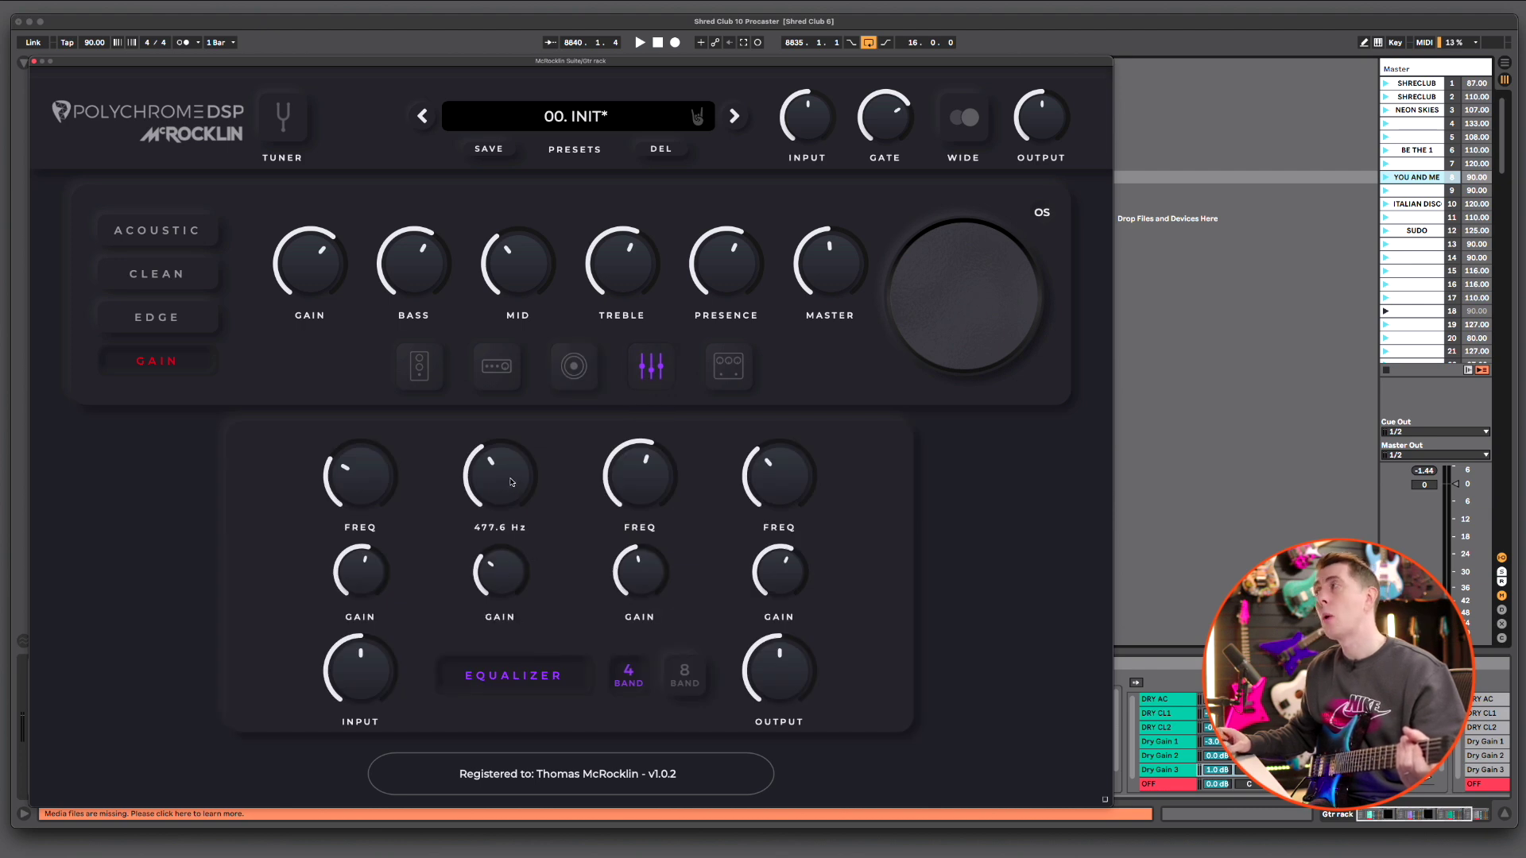
{"action": "mouse_move", "coordinate": [532, 269]}
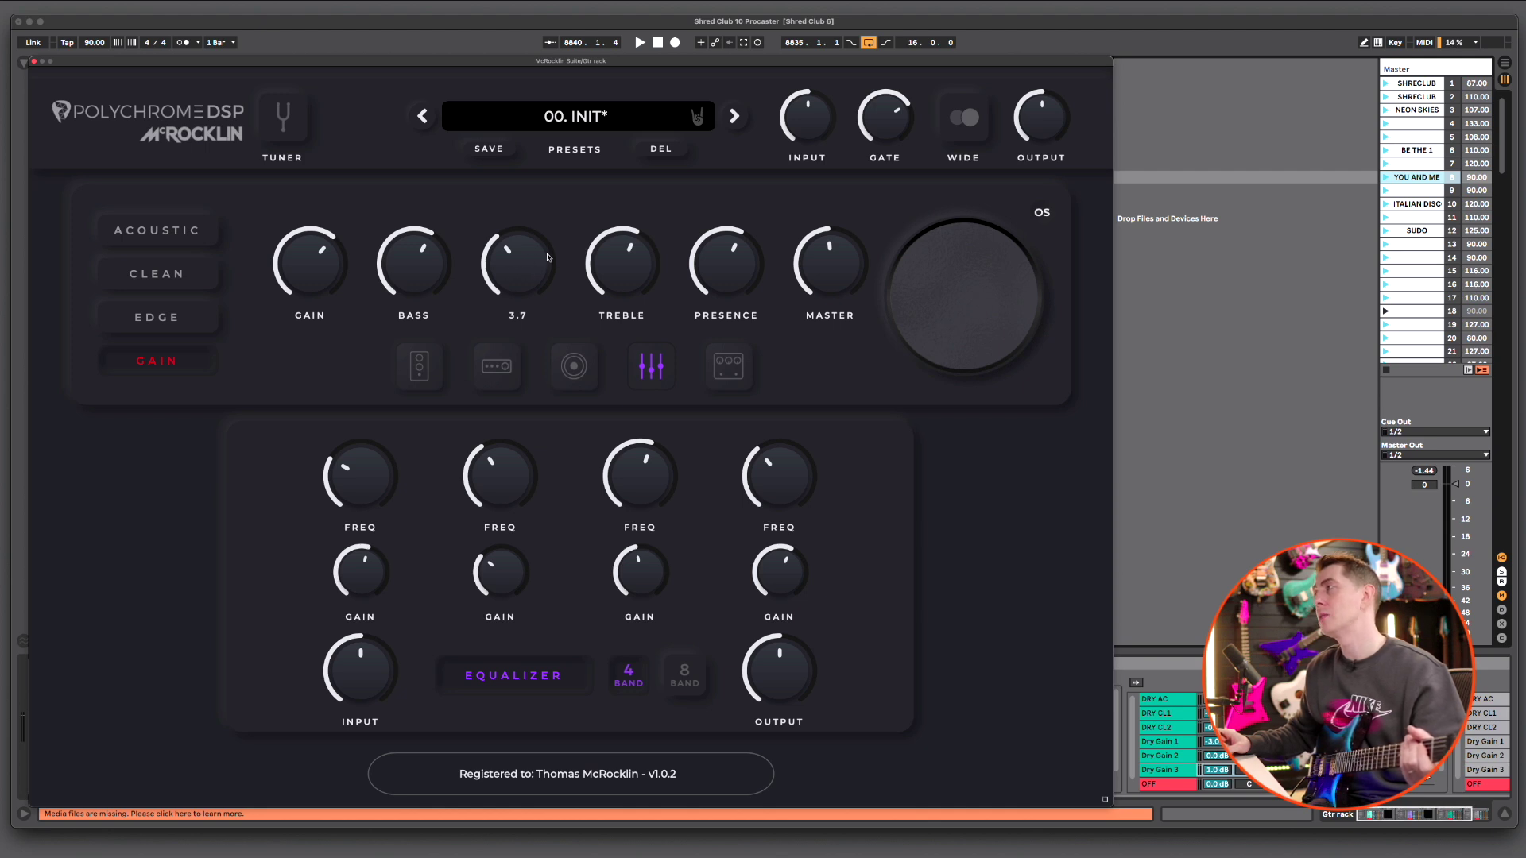
{"action": "mouse_move", "coordinate": [509, 571]}
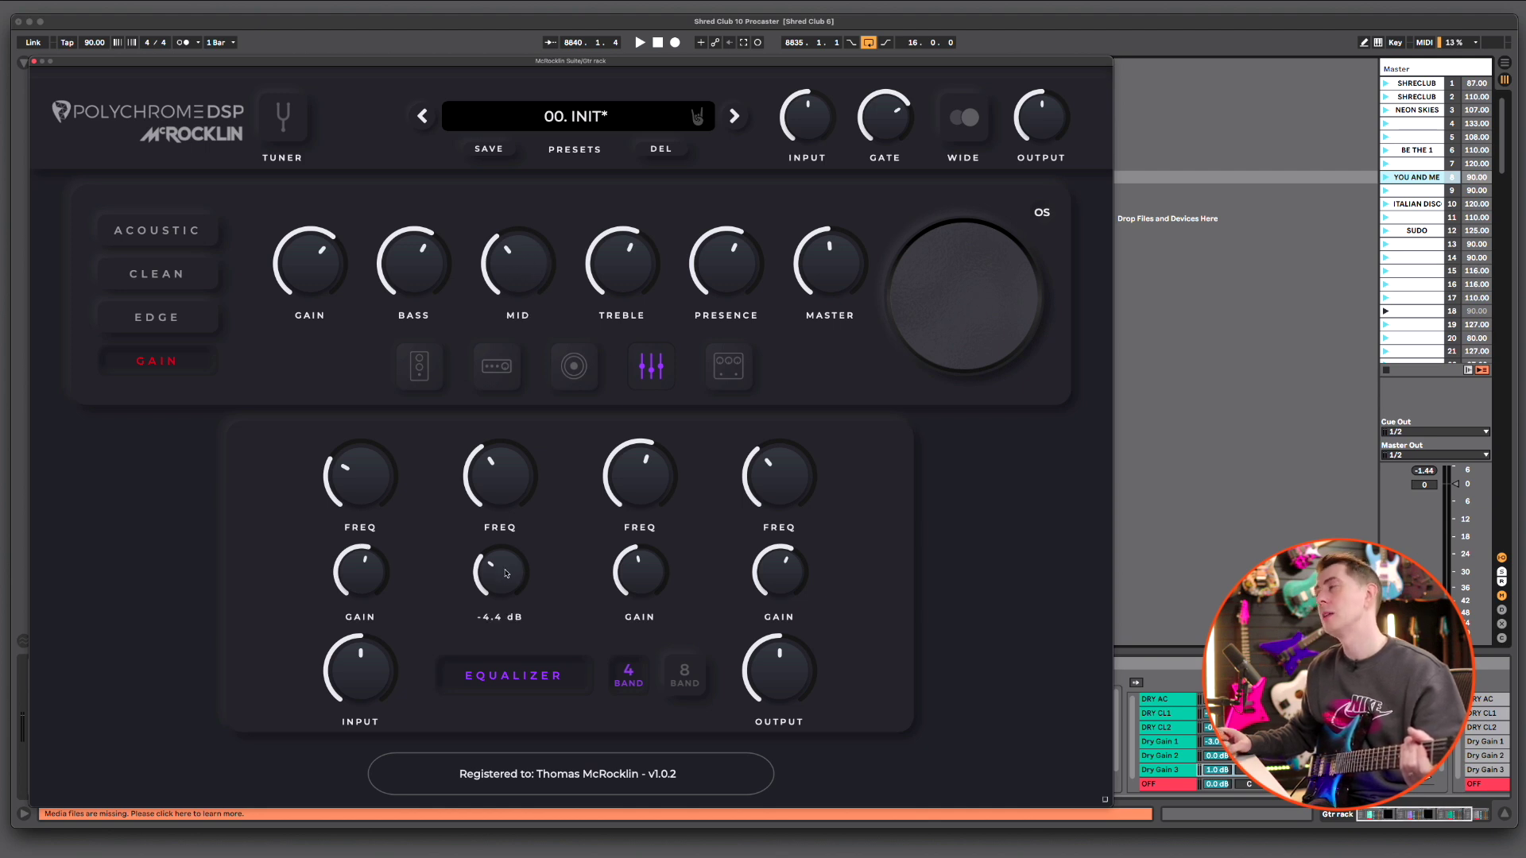
{"action": "left_click", "coordinate": [535, 674]}
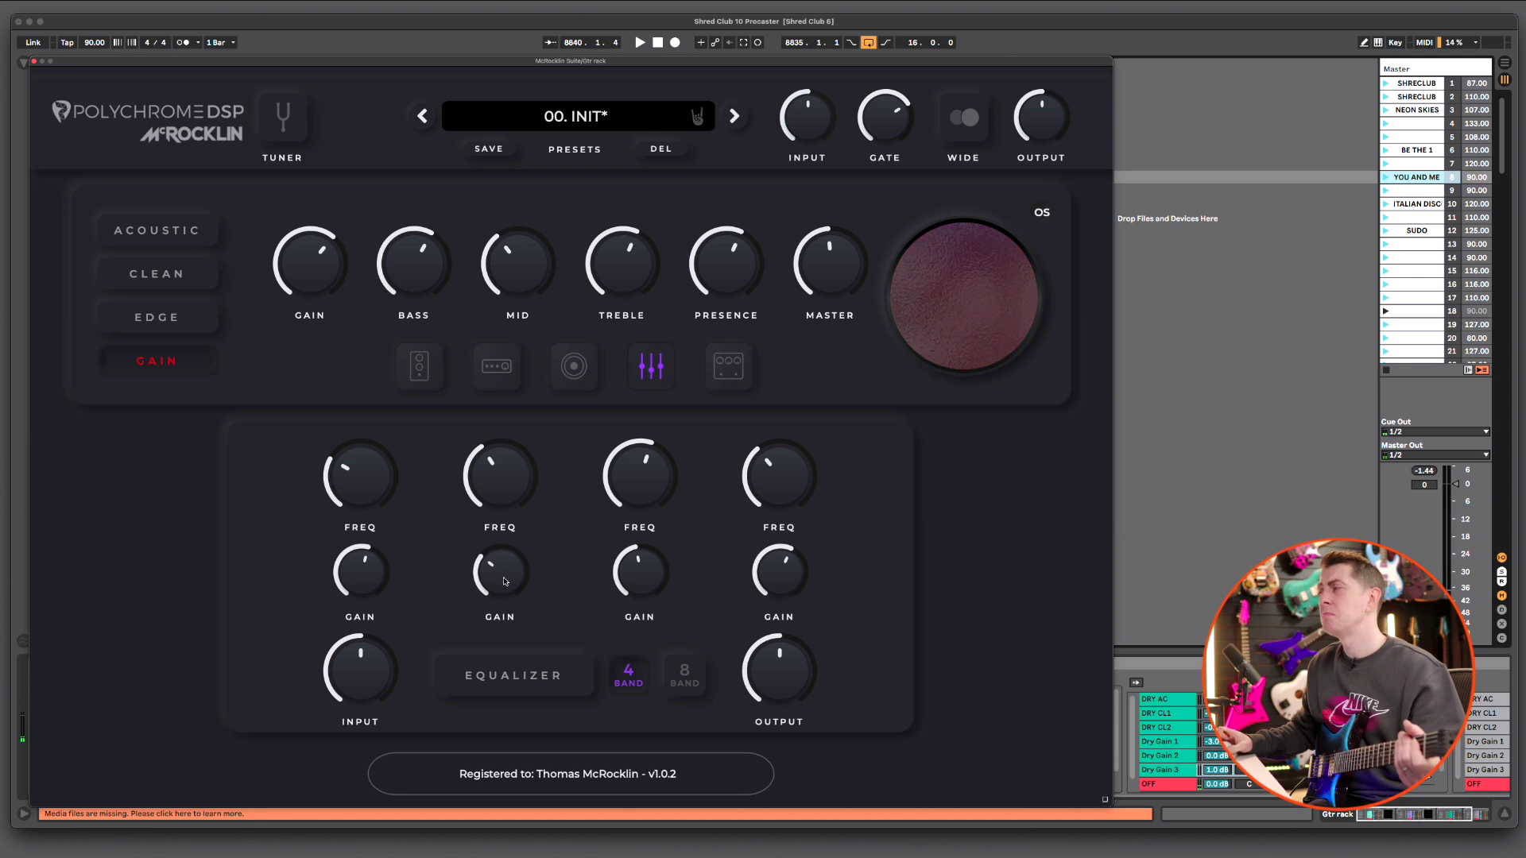
{"action": "mouse_move", "coordinate": [500, 580]}
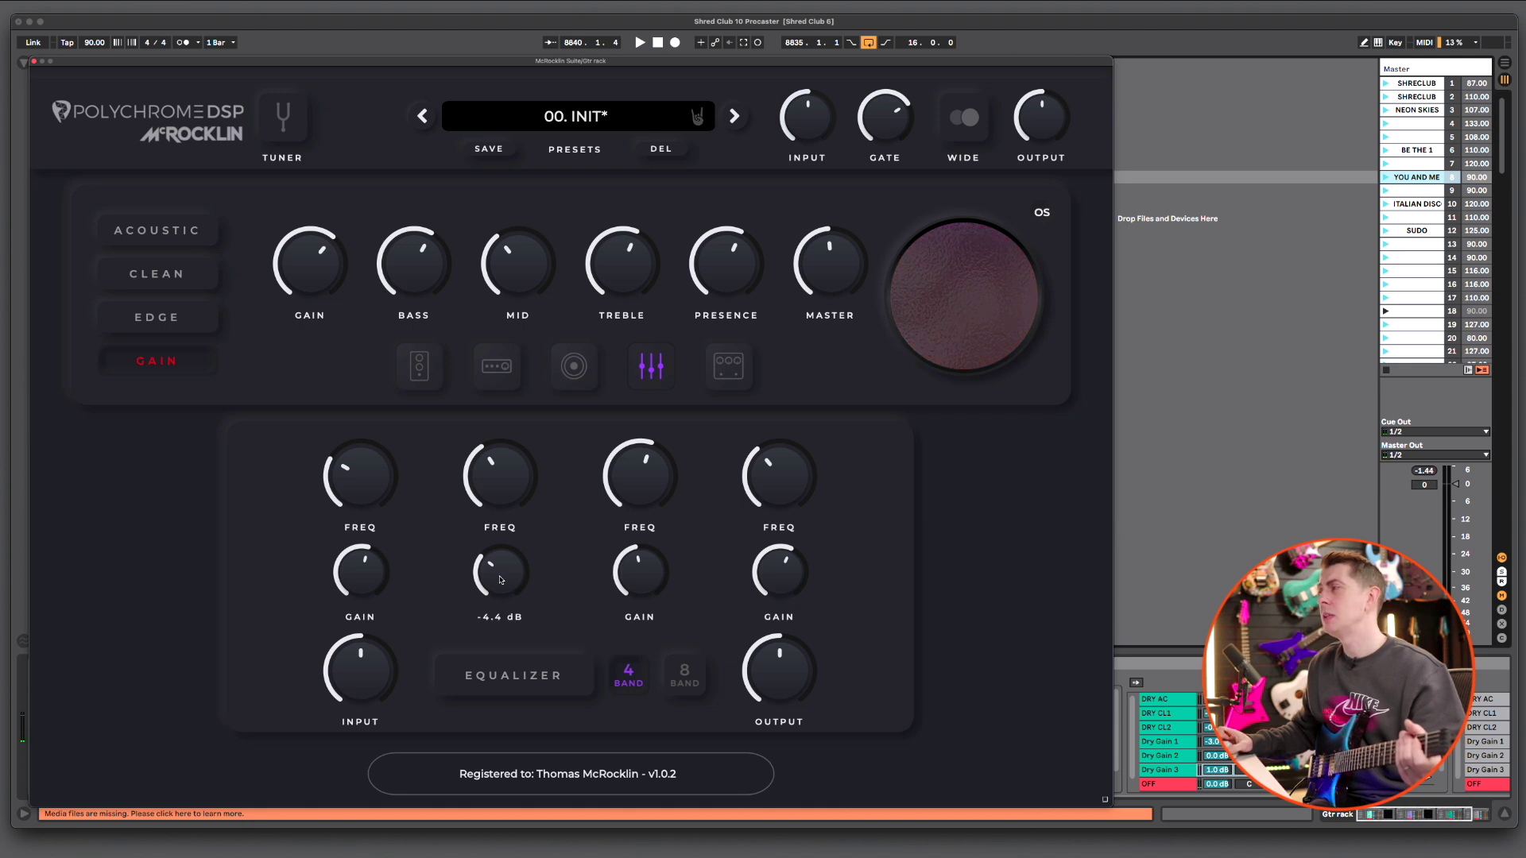
{"action": "left_click", "coordinate": [518, 670]}
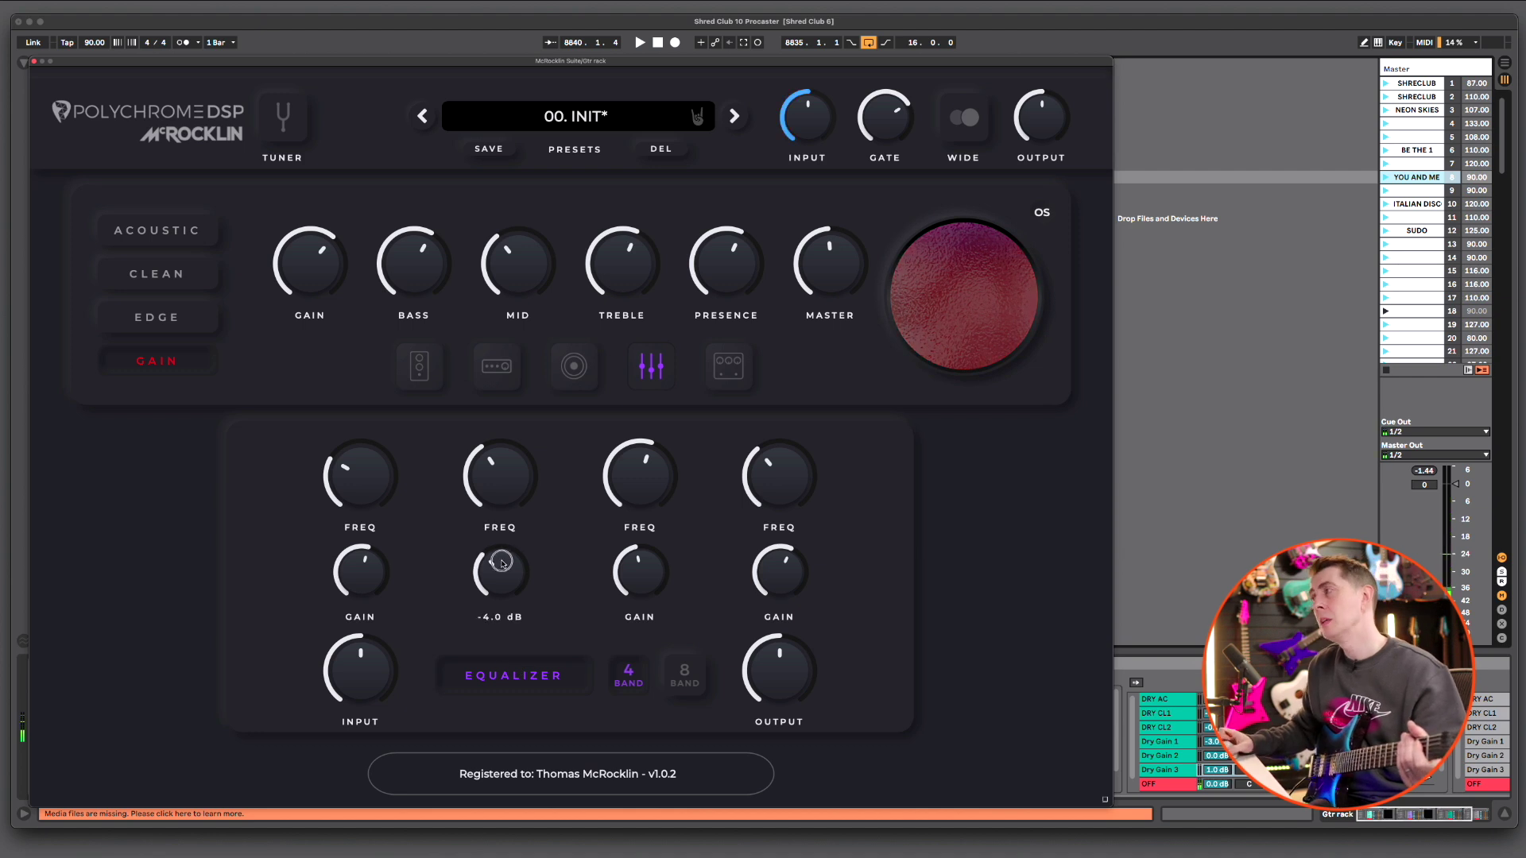
Adjust the 4-band equalizer's second-band gain to -4.3 dB and its first-band frequency to 134.2 Hz
{"action": "left_click", "coordinate": [506, 586]}
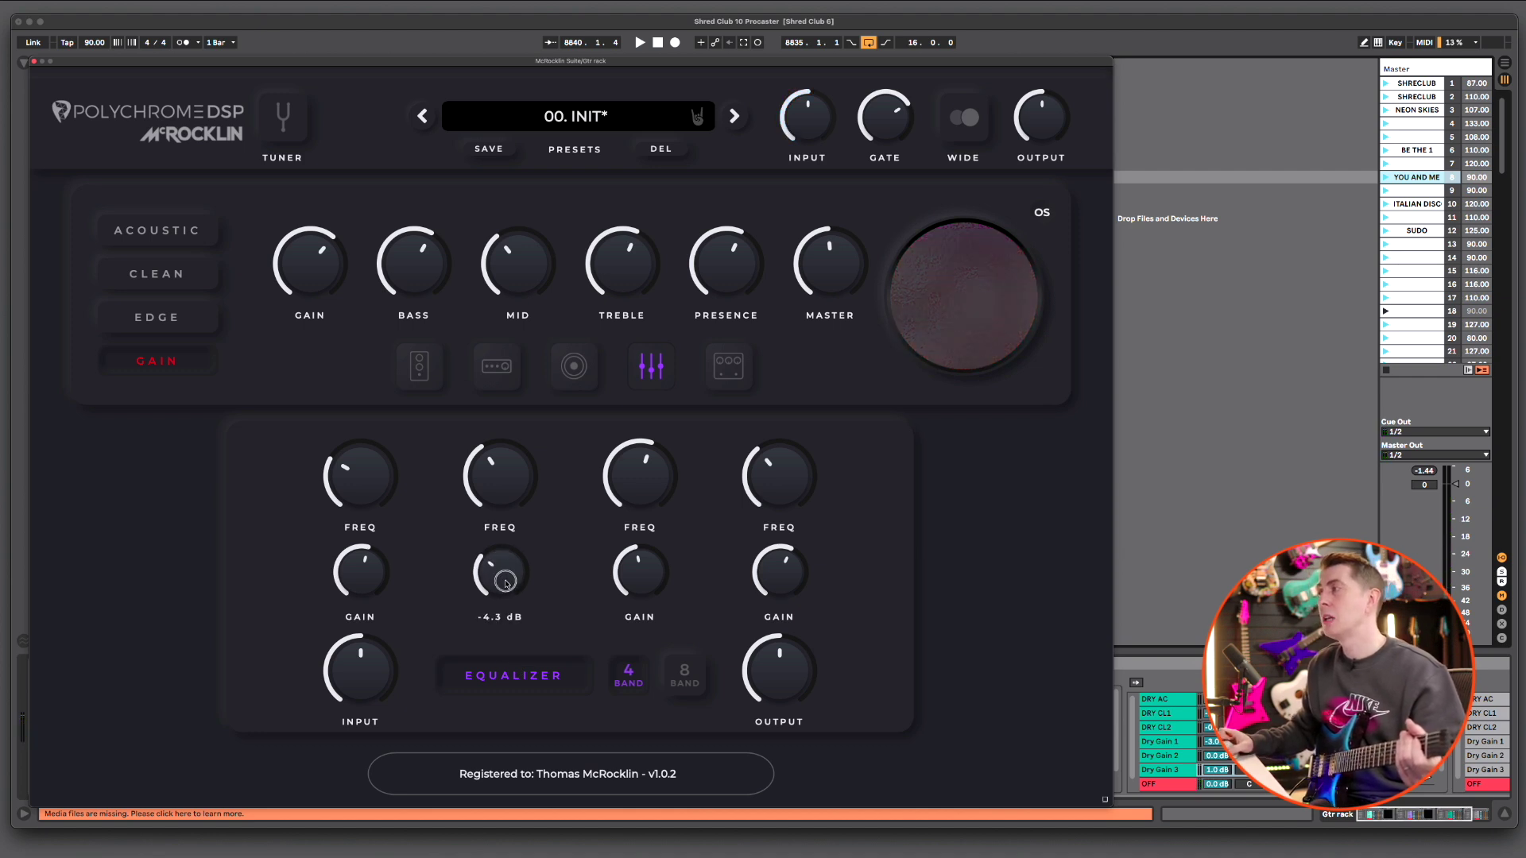
{"action": "mouse_move", "coordinate": [359, 582]}
{"action": "mouse_move", "coordinate": [343, 484]}
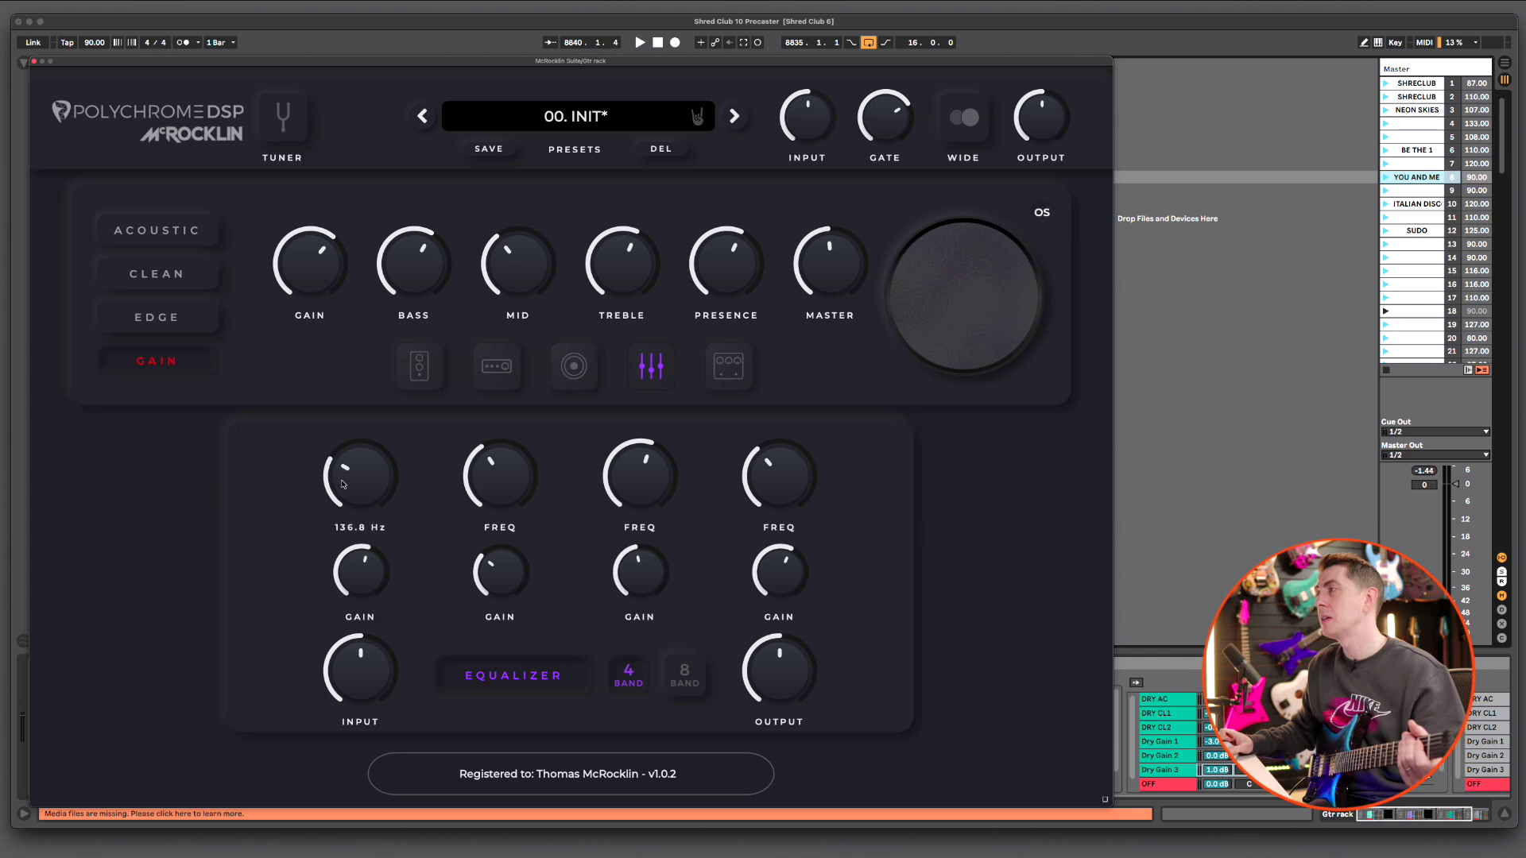
{"action": "left_click_drag", "start_coordinate": [343, 482], "coordinate": [344, 483]}
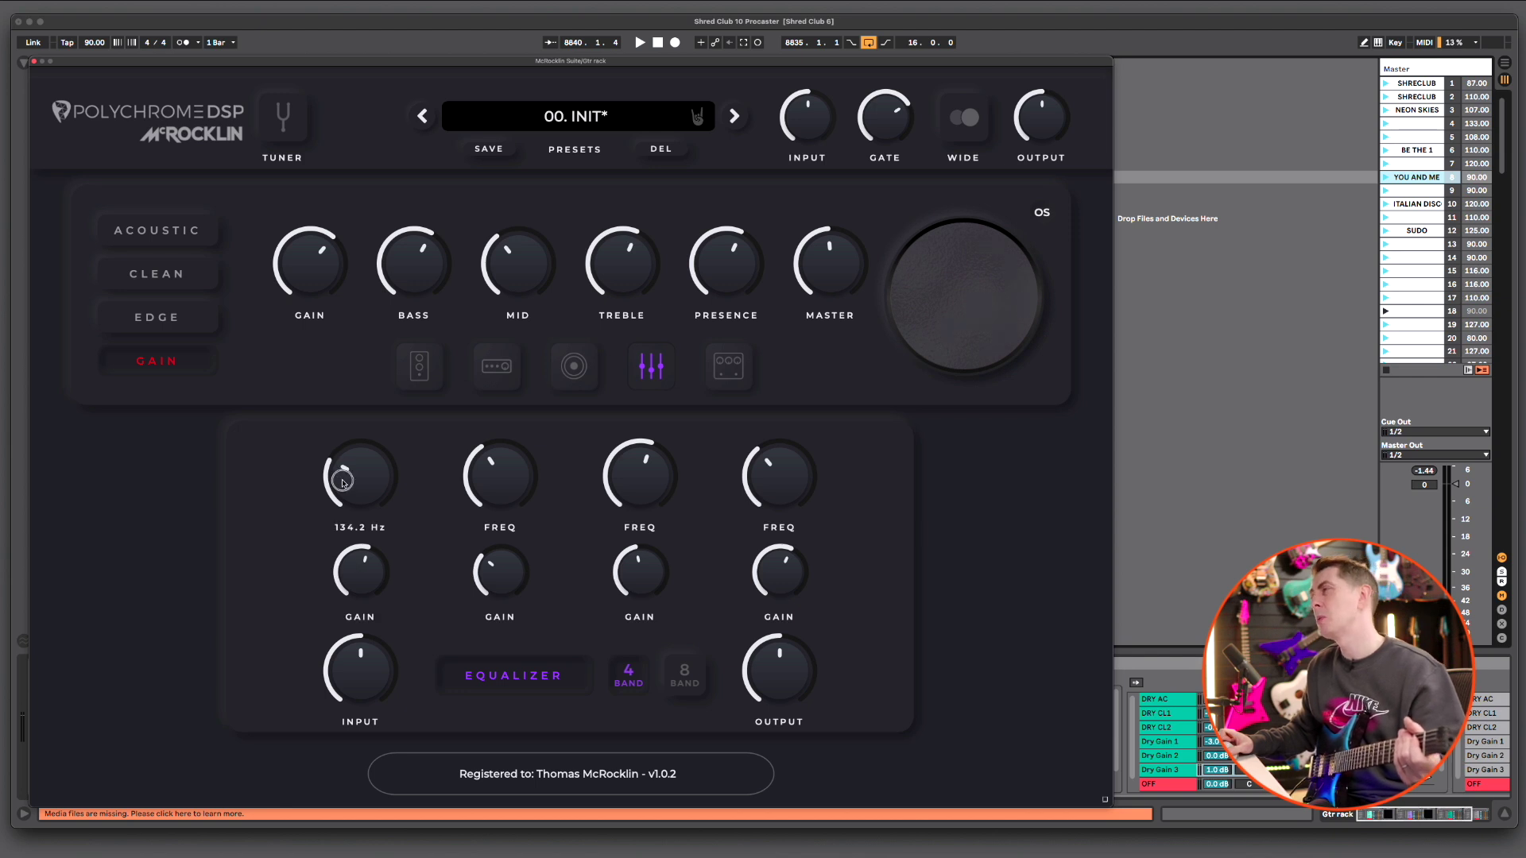
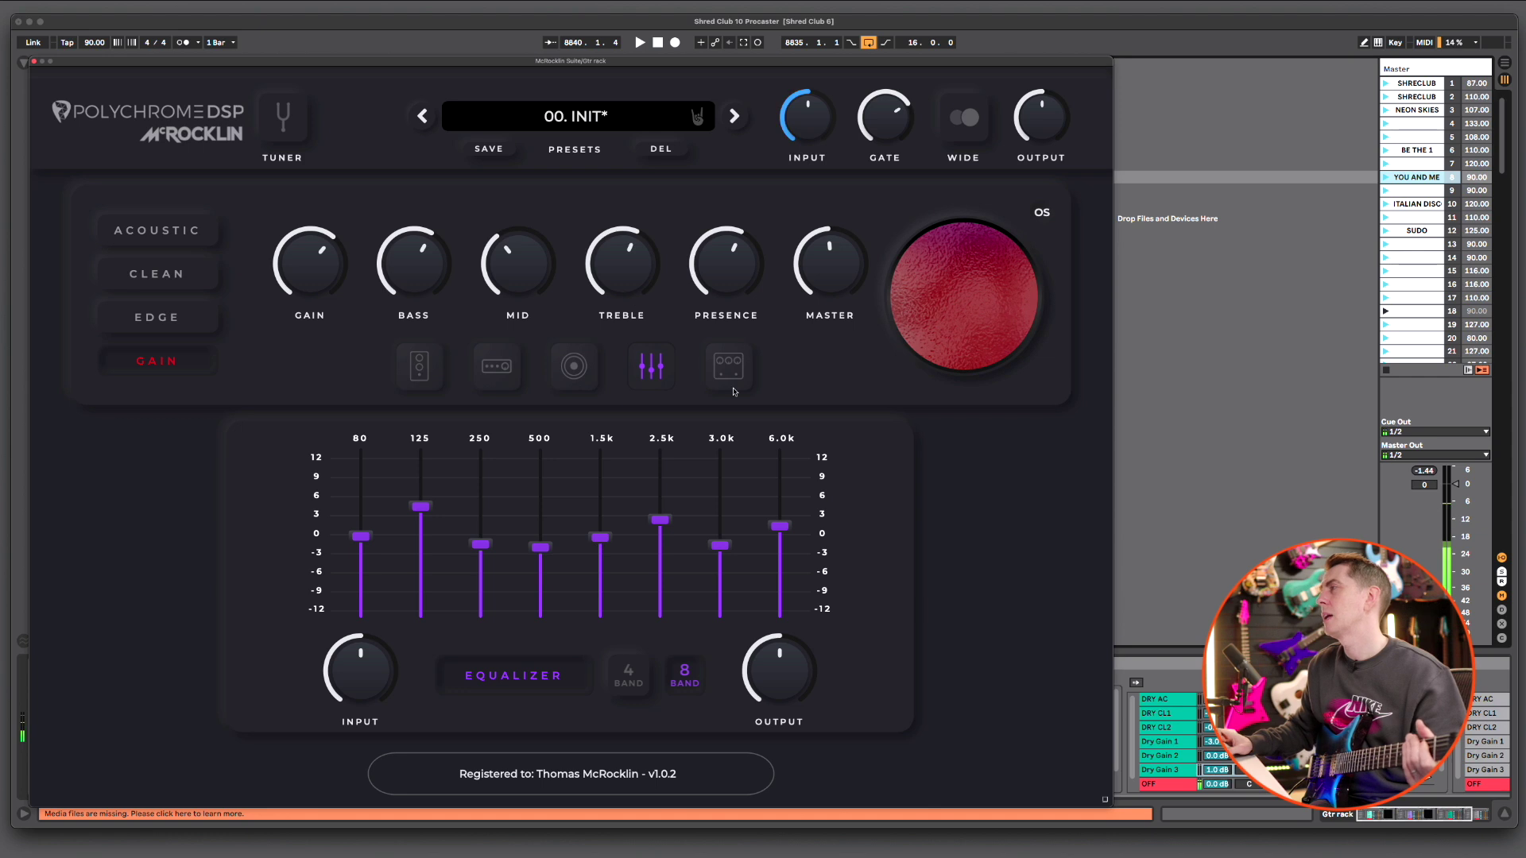
Switch on the delay and reverb, return to the equalizer, and test the tone over the YOU AND ME scene
{"action": "left_click", "coordinate": [728, 366]}
{"action": "left_click", "coordinate": [296, 699]}
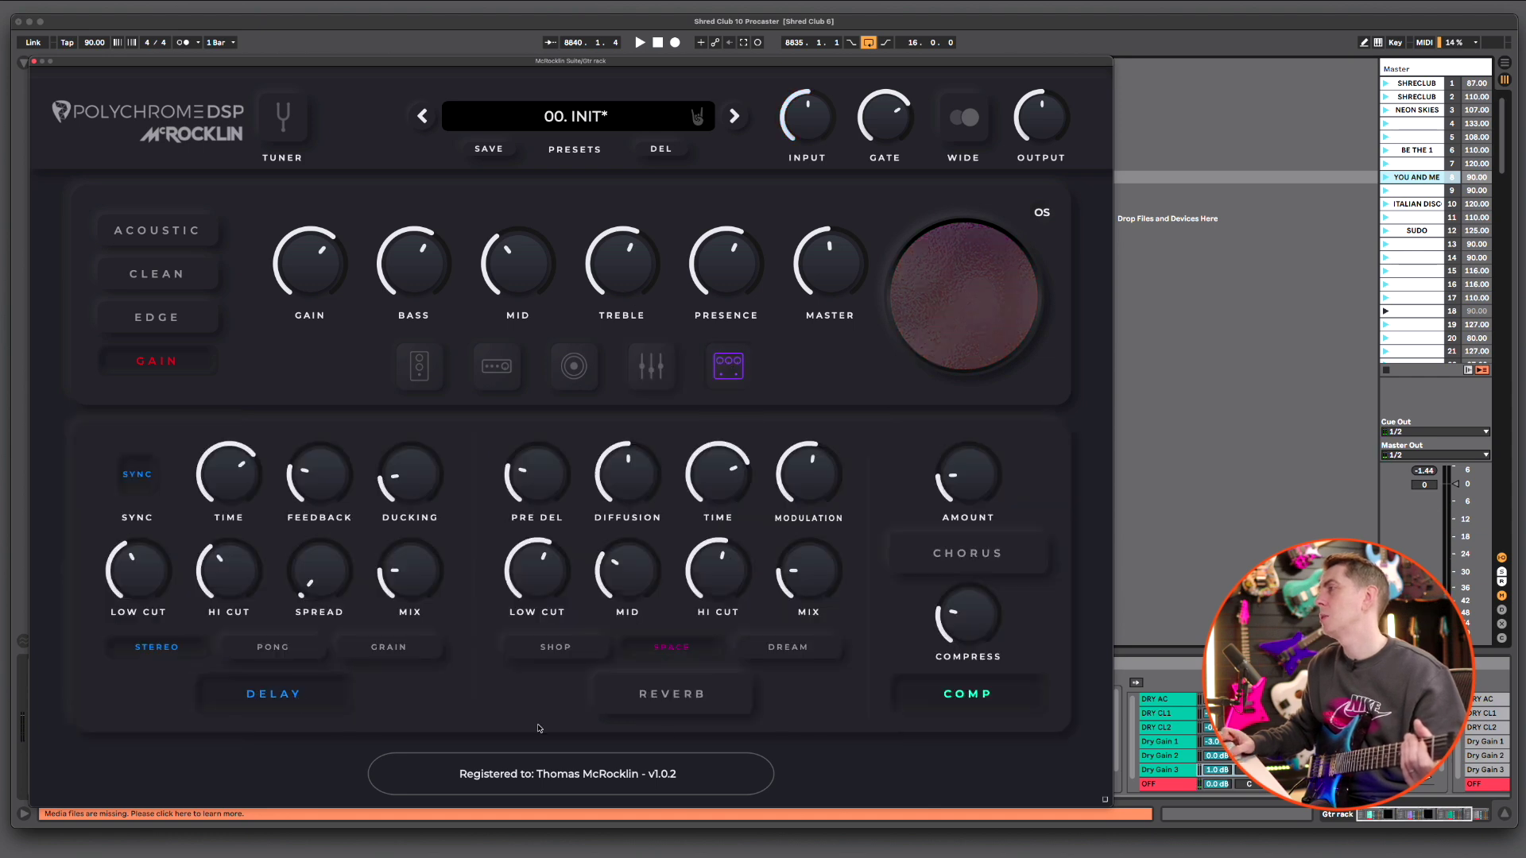
{"action": "left_click", "coordinate": [652, 696]}
{"action": "left_click", "coordinate": [648, 368]}
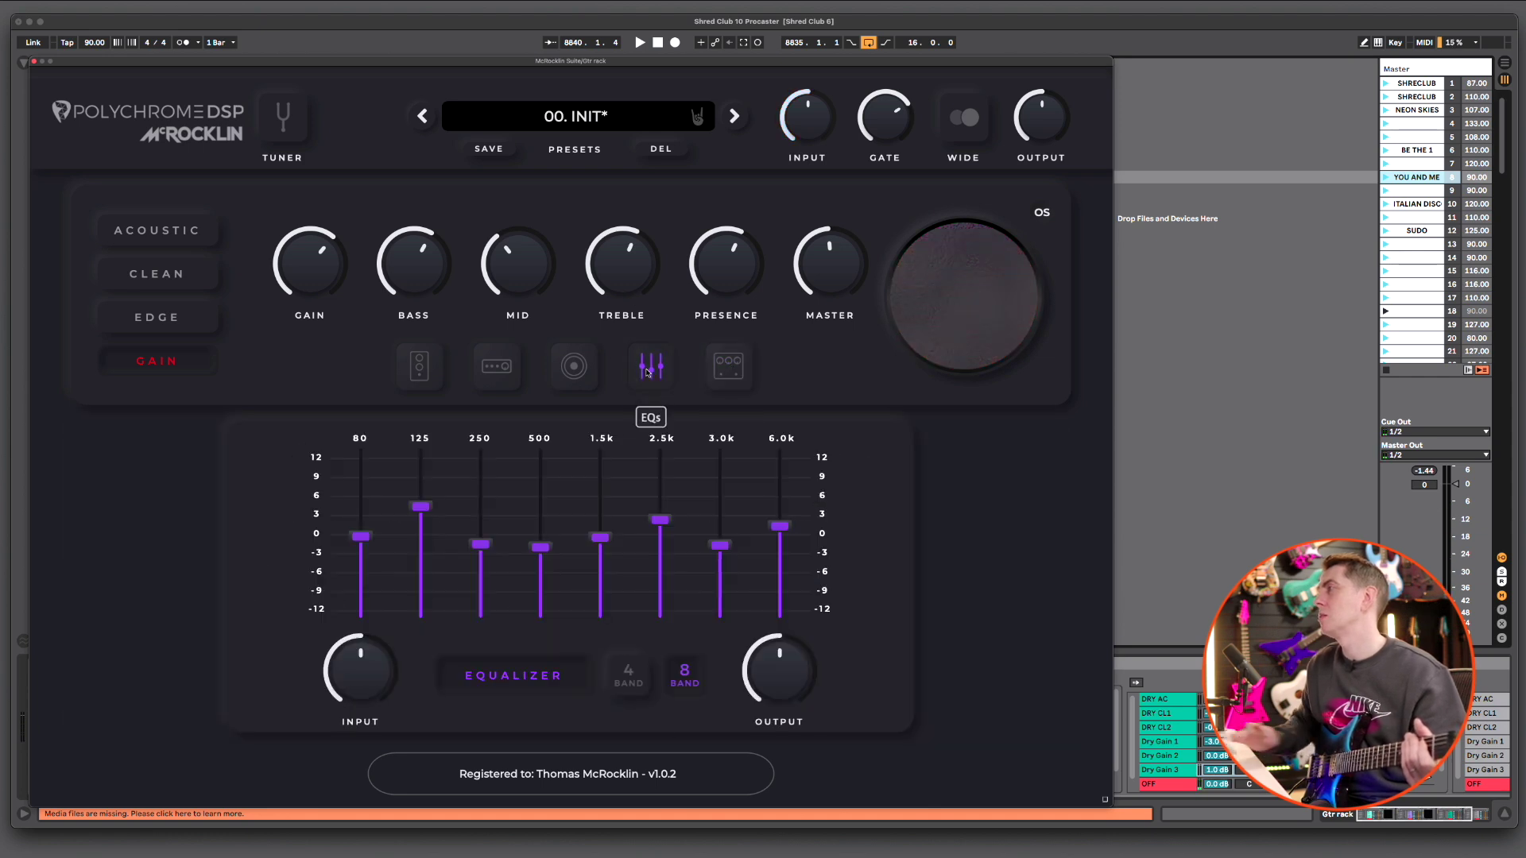
{"action": "left_click", "coordinate": [1384, 178]}
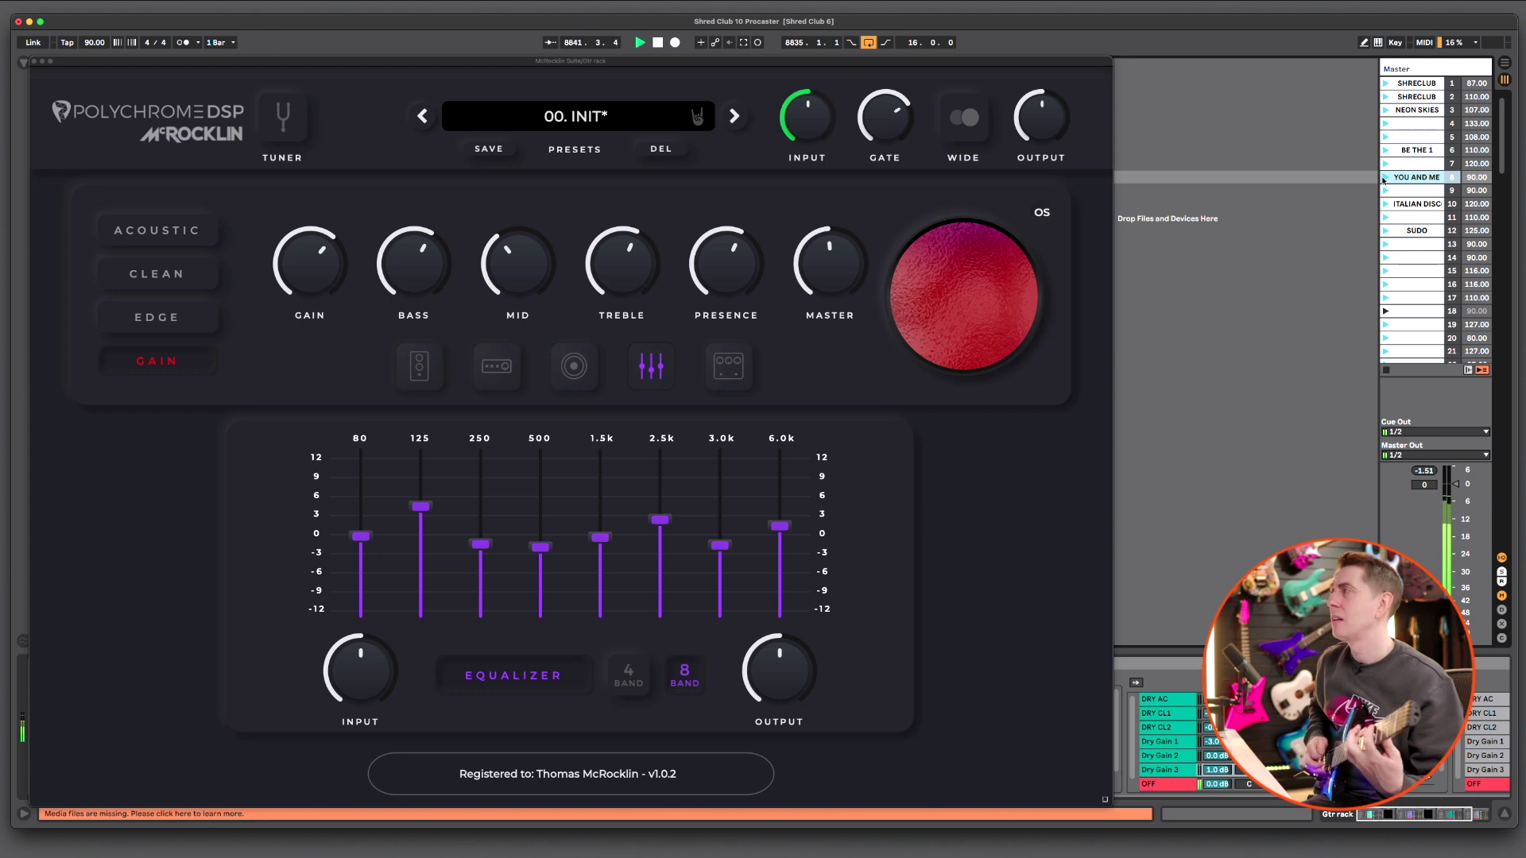
{"action": "key", "text": "space"}
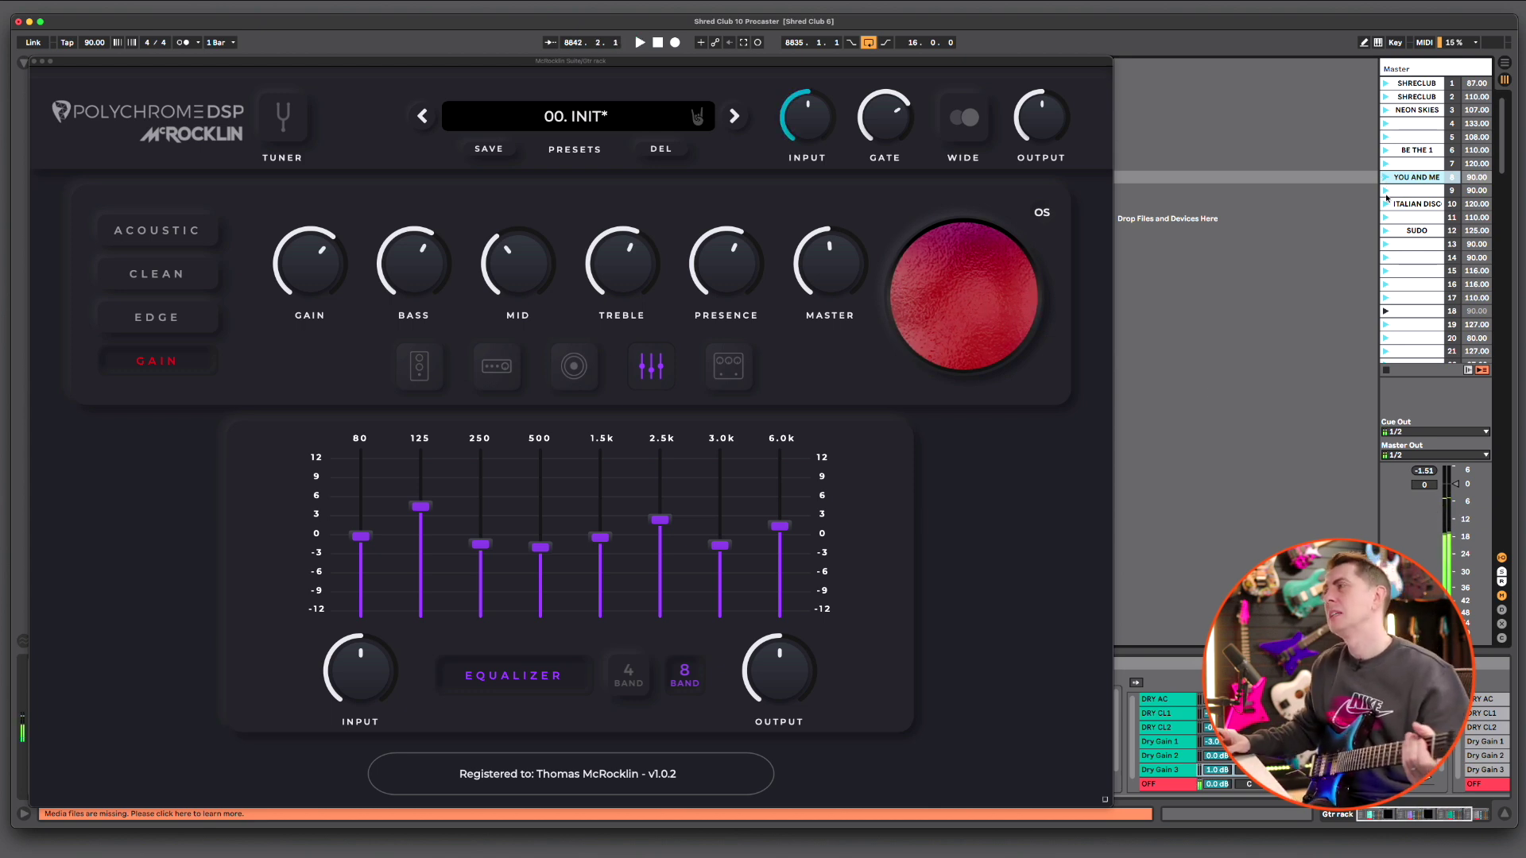
Compare the equalizer's 4-band and 8-band modes, ending on the 8-band mode
{"action": "left_click", "coordinate": [416, 511]}
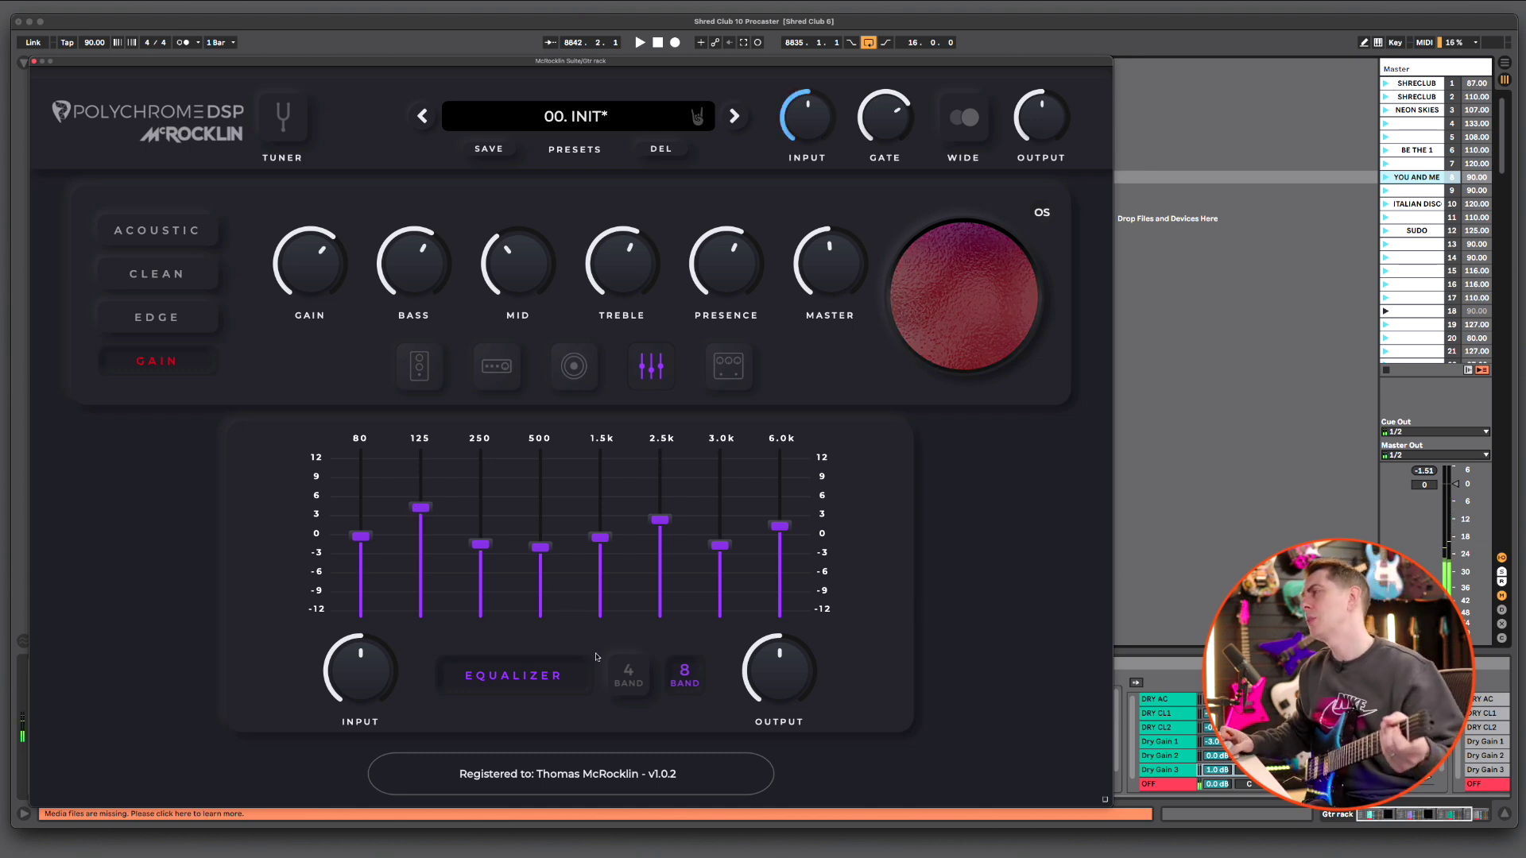
{"action": "left_click", "coordinate": [630, 677]}
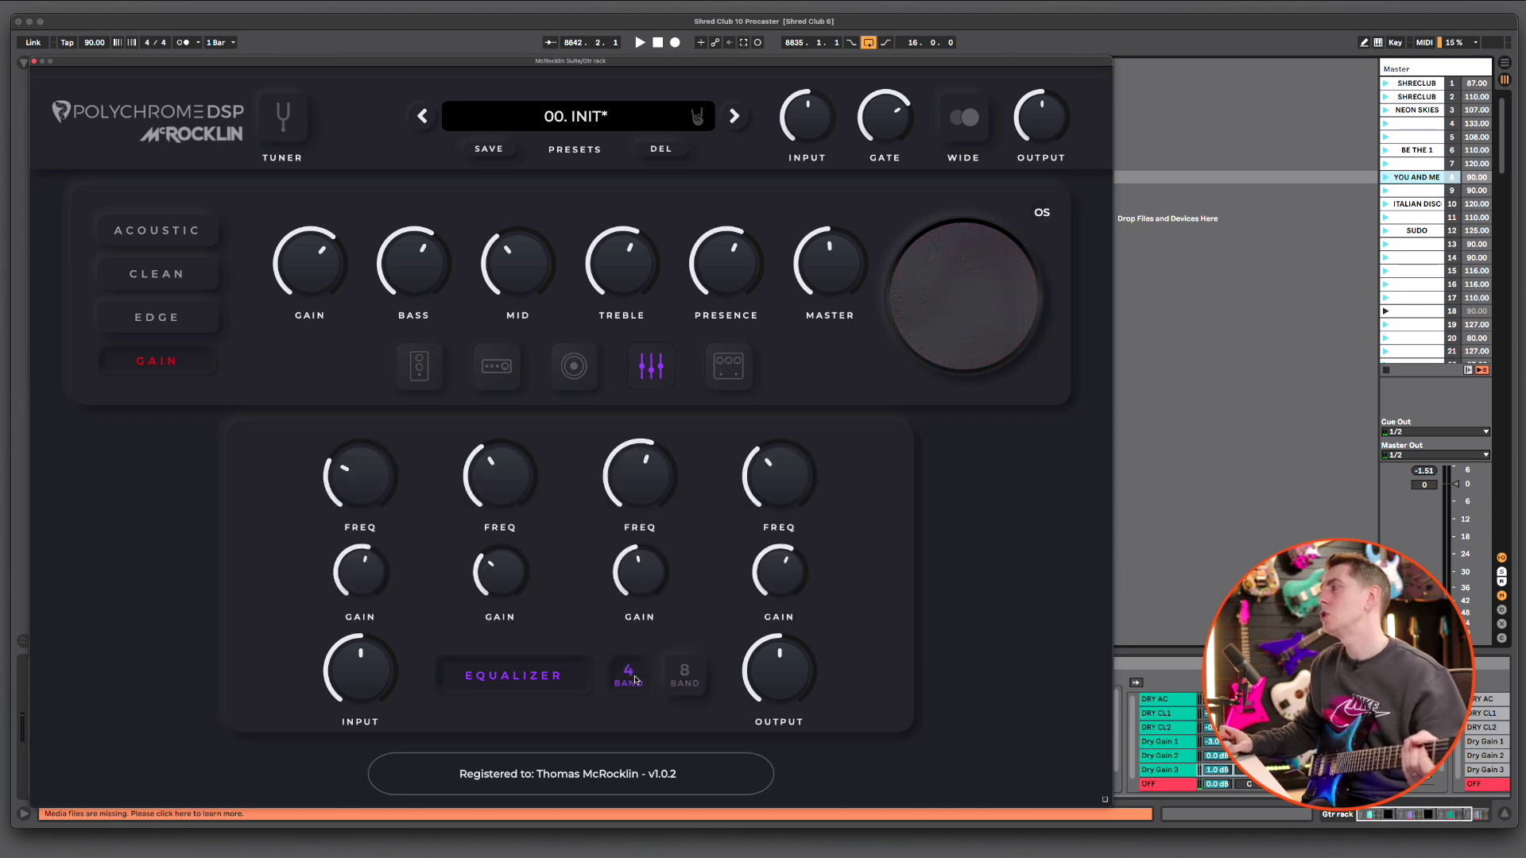
{"action": "left_click", "coordinate": [684, 675]}
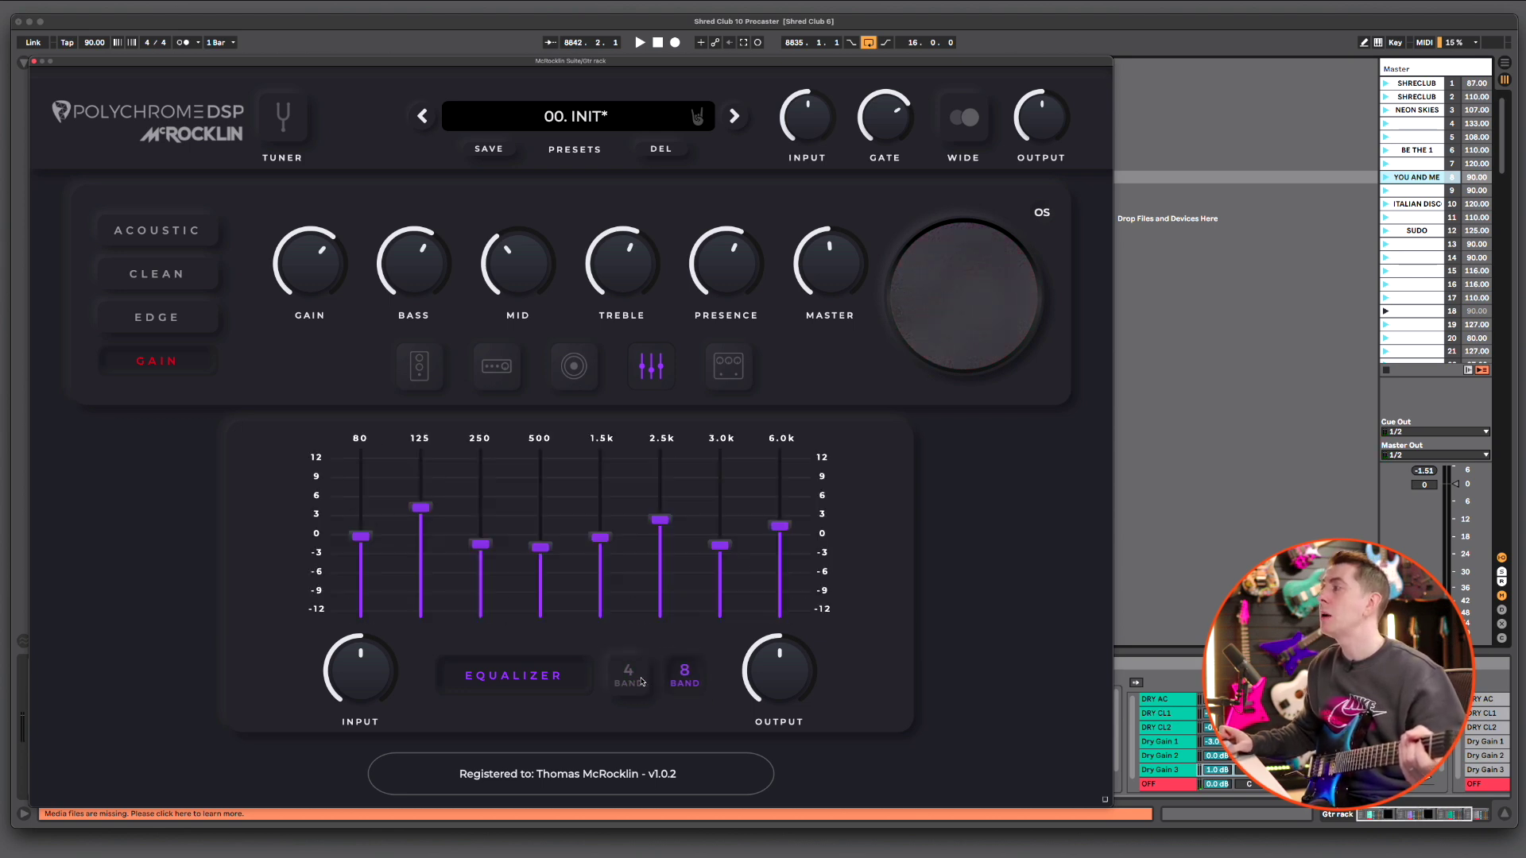
{"action": "left_click", "coordinate": [644, 680]}
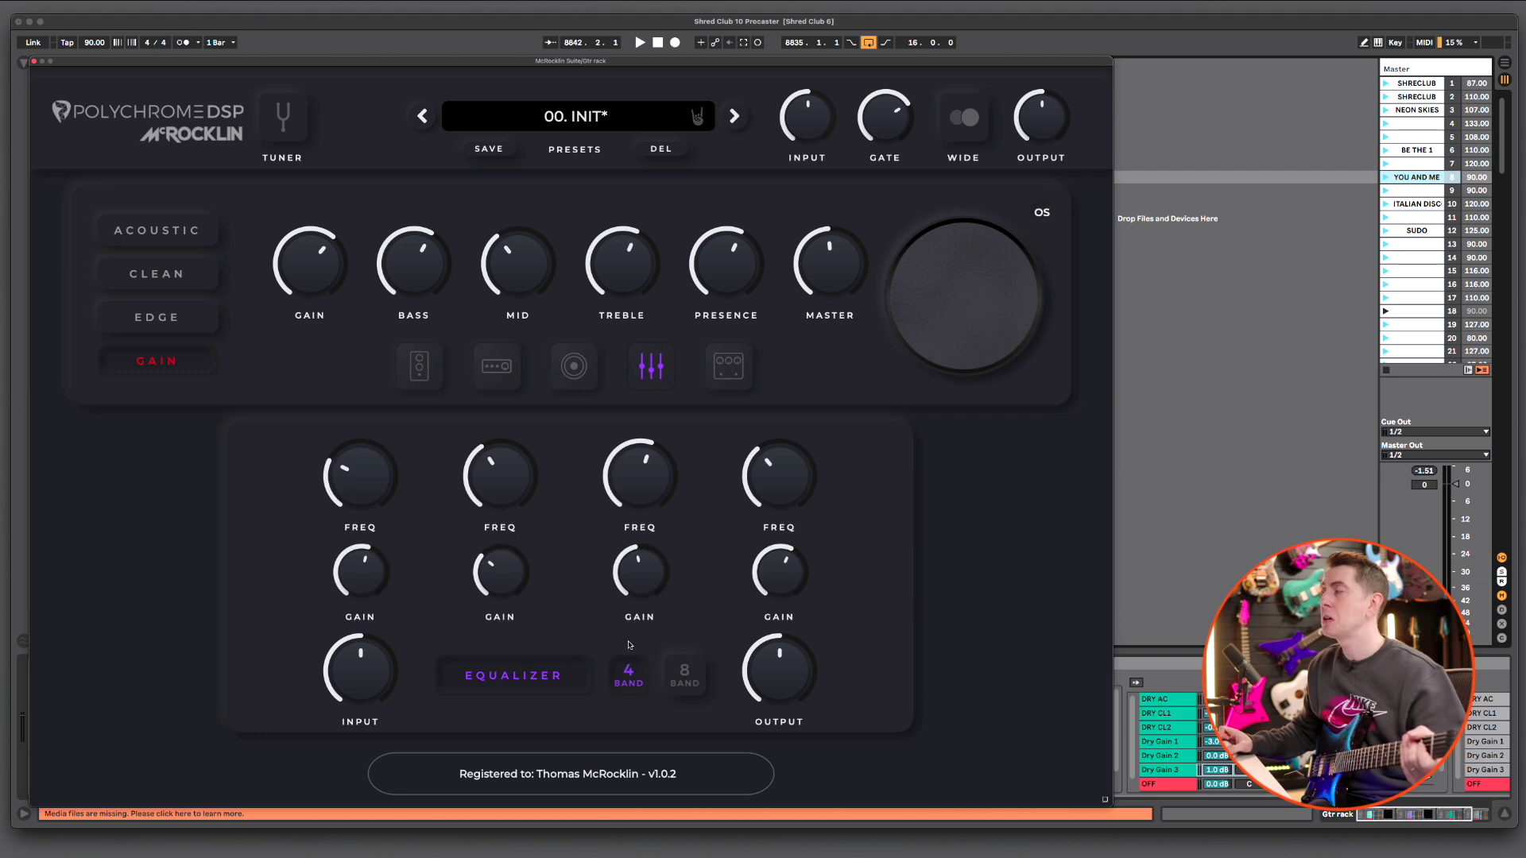
{"action": "left_click", "coordinate": [682, 677]}
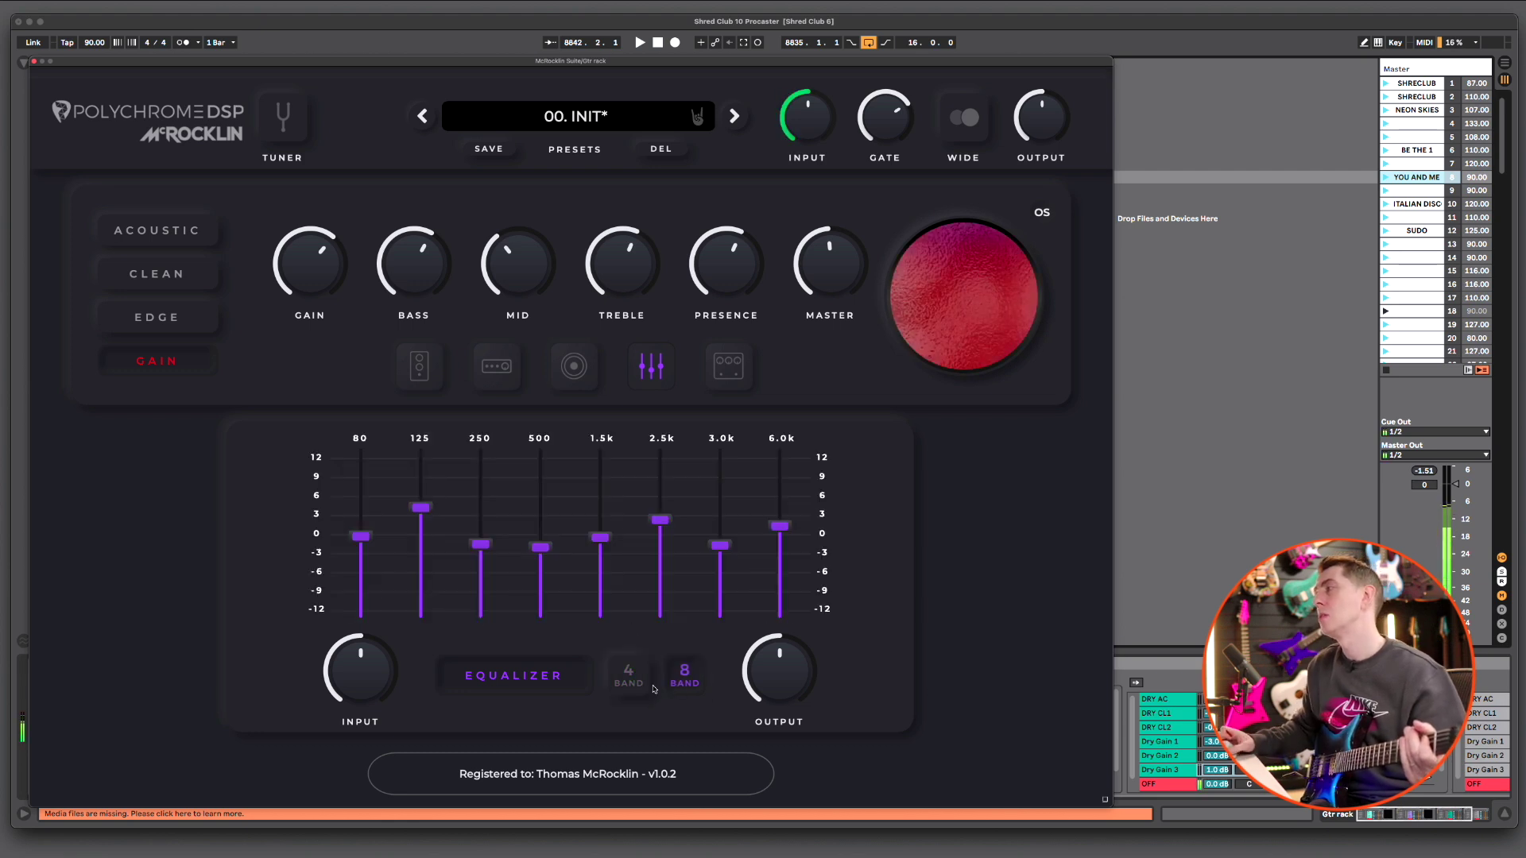
Alternate the equalizer between 4-band and 8-band once more while playing, and leave it on 8-band
{"action": "left_click", "coordinate": [640, 682]}
{"action": "left_click", "coordinate": [682, 677]}
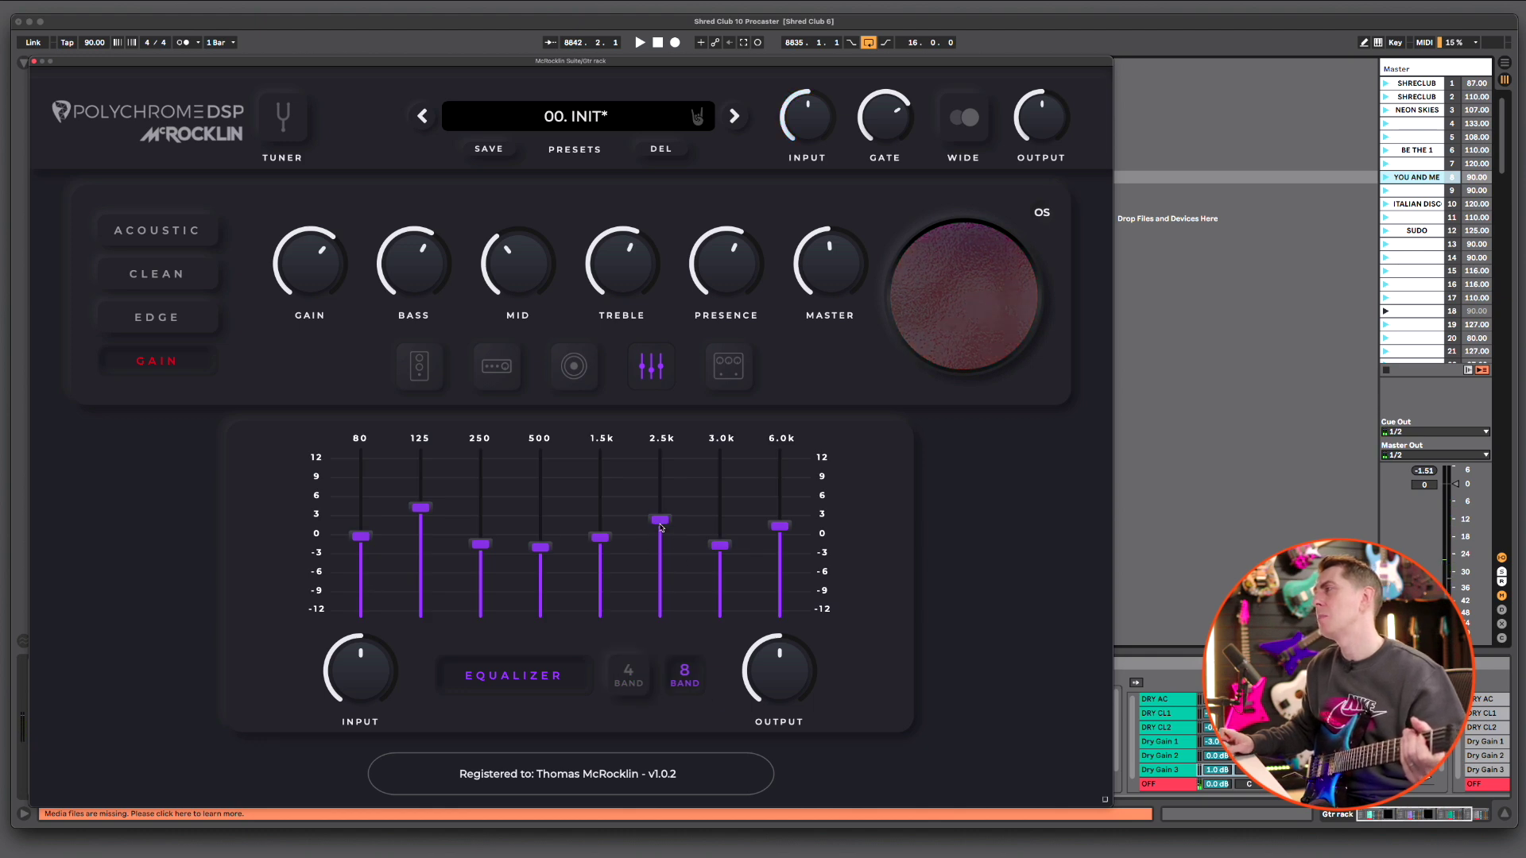
{"action": "left_click", "coordinate": [628, 677]}
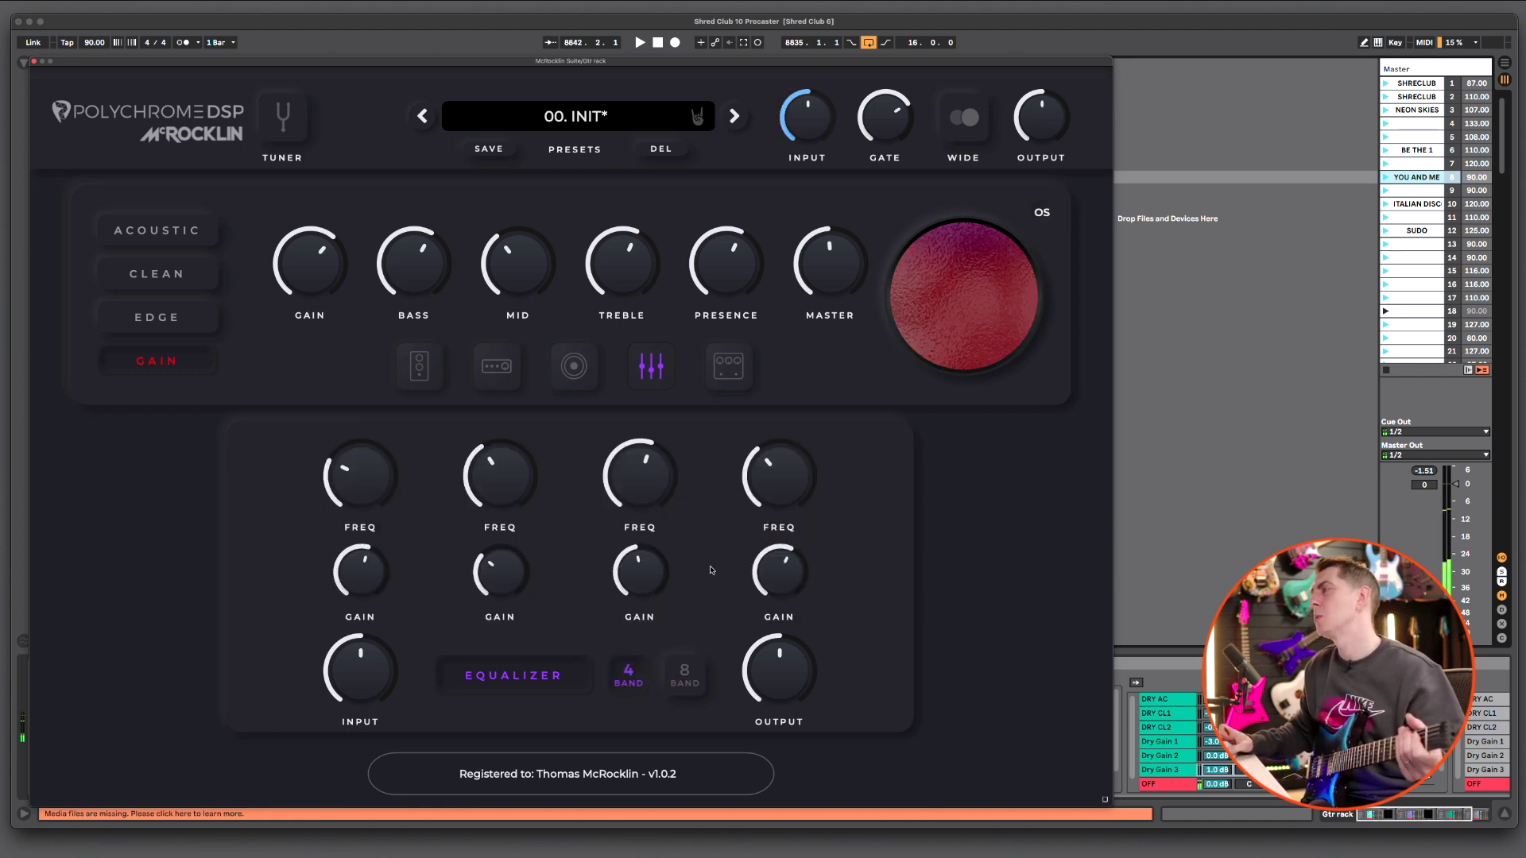
{"action": "left_click", "coordinate": [686, 676]}
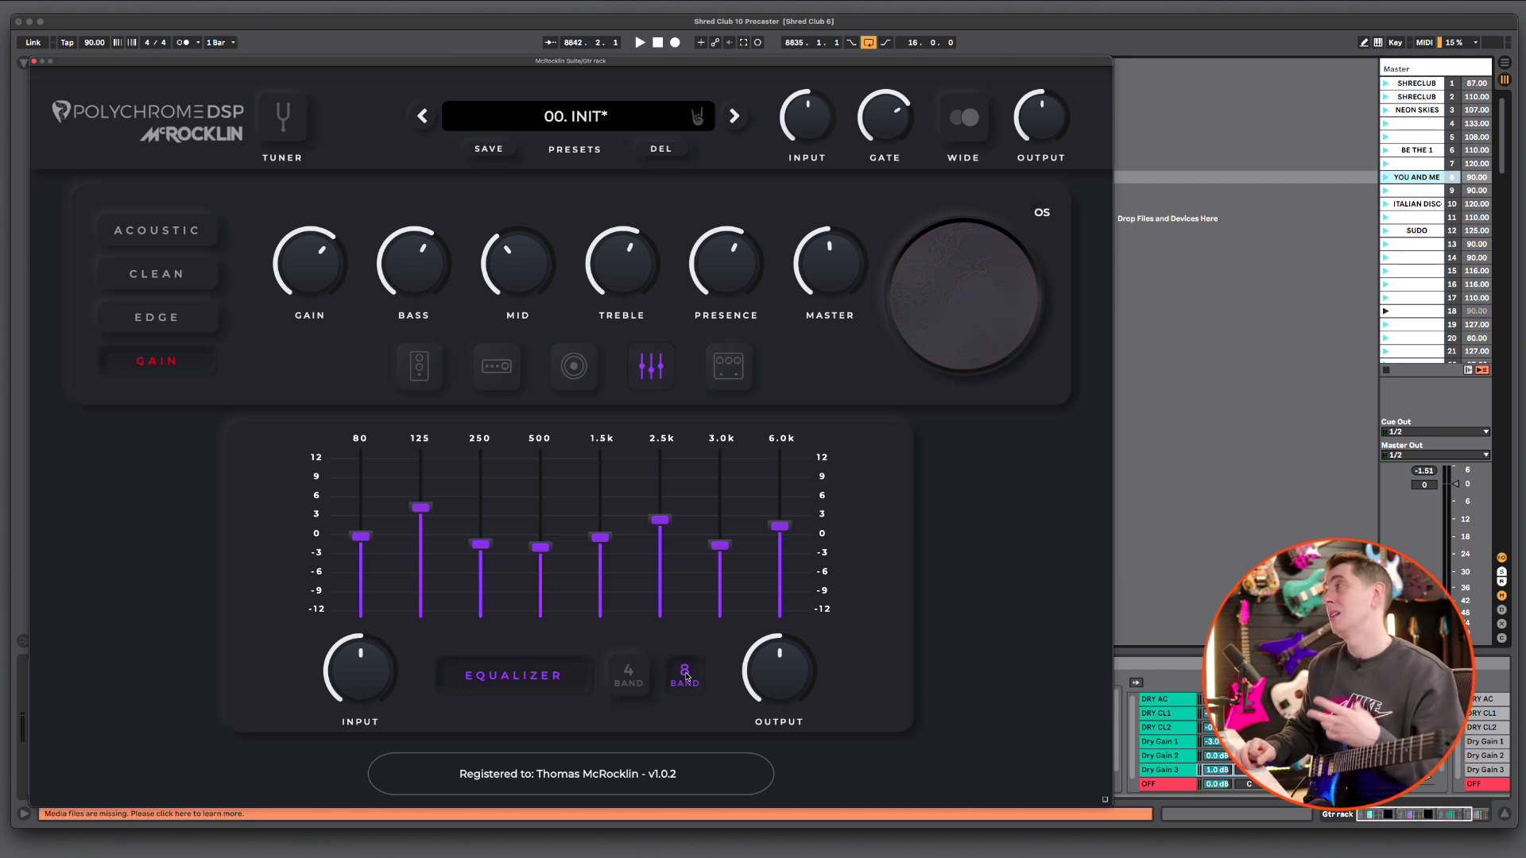
In the post effects, switch off the reverb, minimize the delay's ducking, hi cut and low cut, and raise its mix to expose the repeats
{"action": "left_click", "coordinate": [729, 370]}
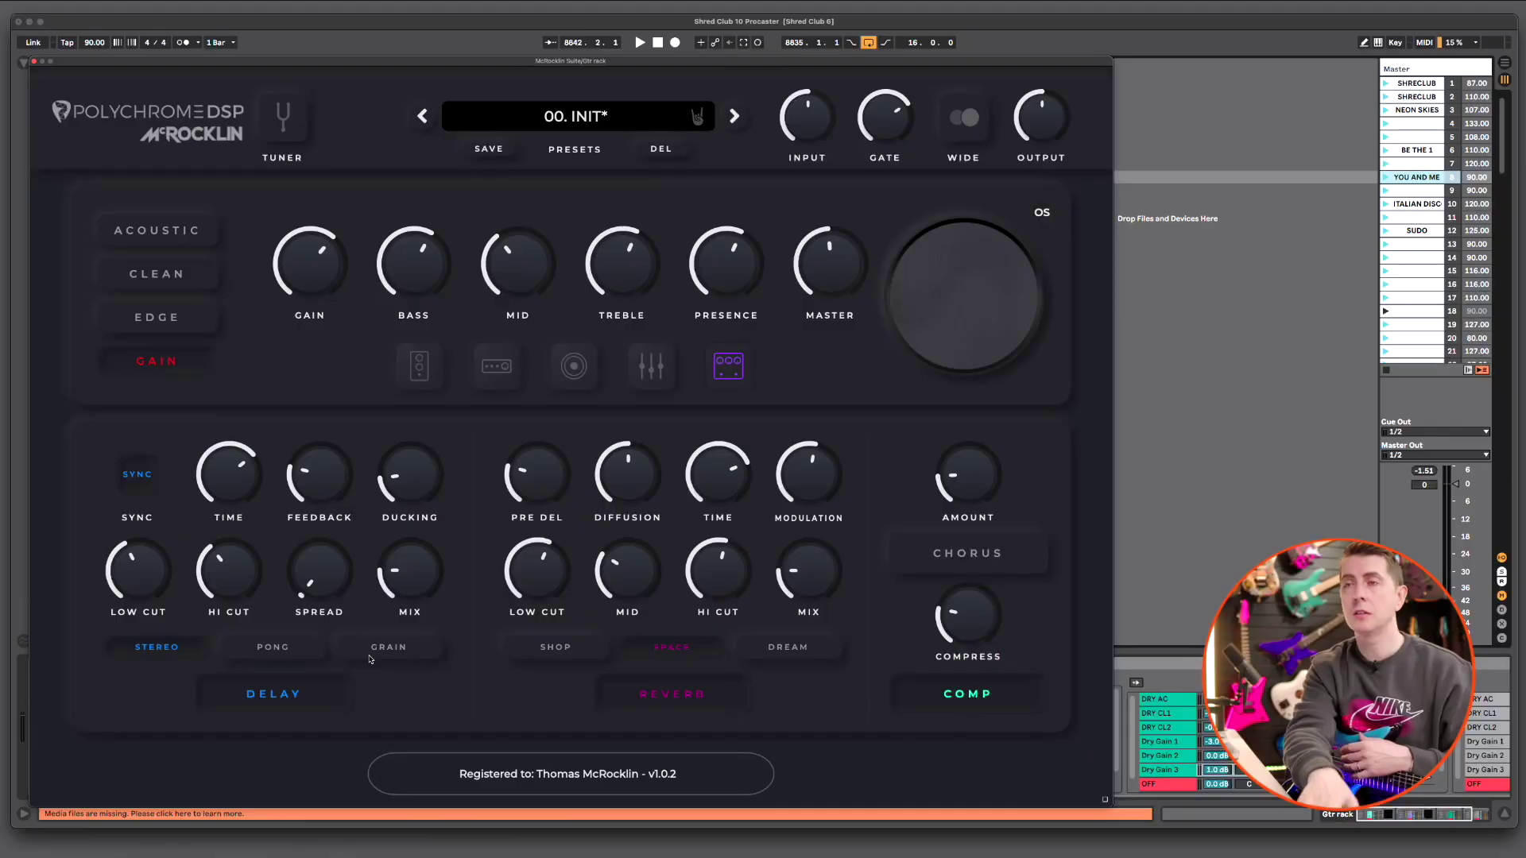
{"action": "left_click", "coordinate": [697, 704]}
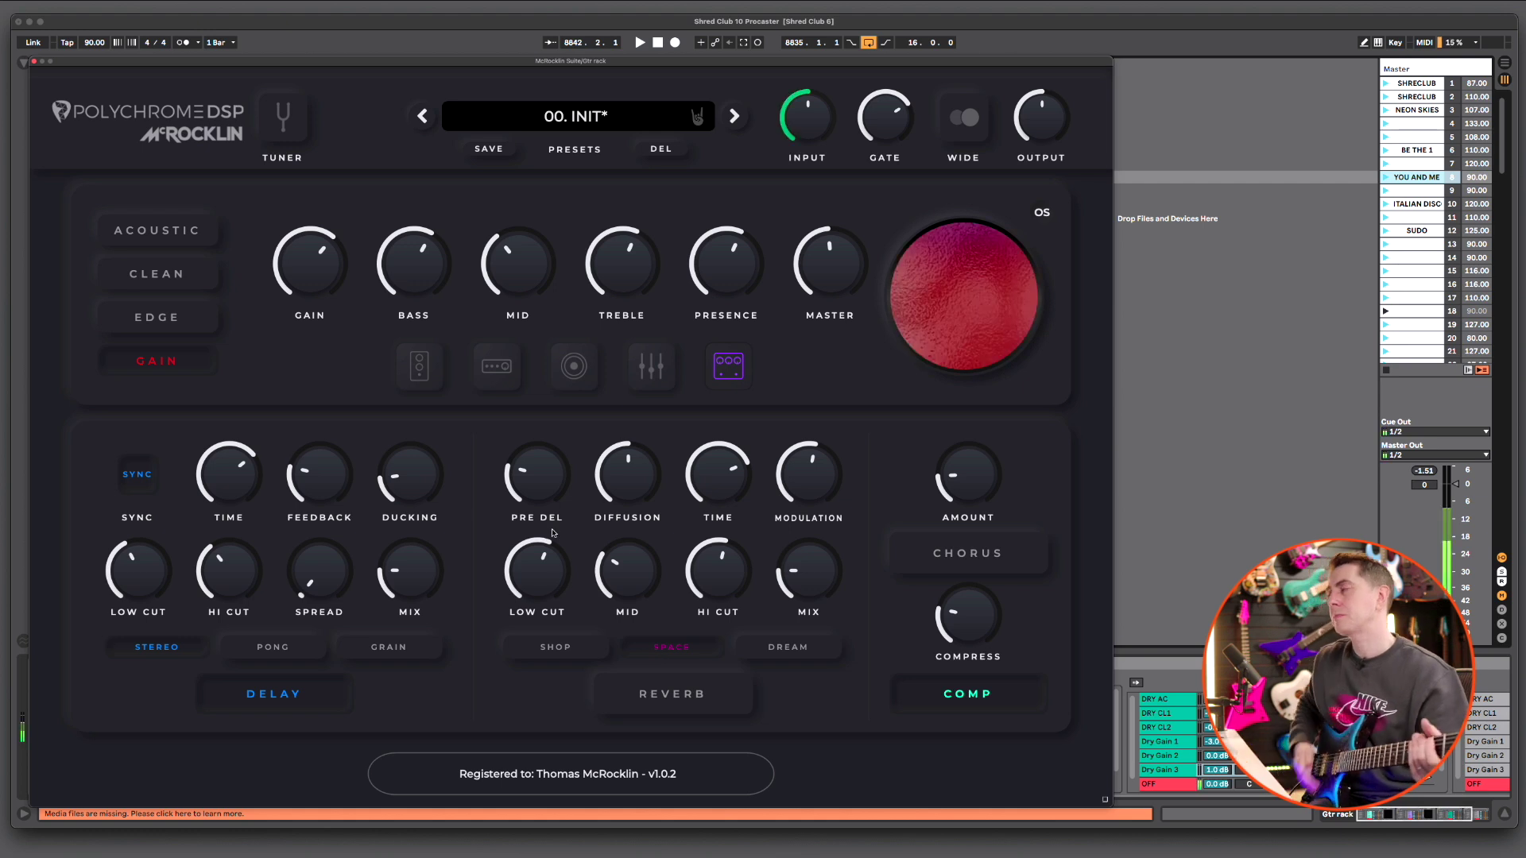
{"action": "left_click_drag", "start_coordinate": [411, 481], "coordinate": [413, 498]}
{"action": "left_click_drag", "start_coordinate": [406, 583], "coordinate": [386, 586]}
{"action": "left_click_drag", "start_coordinate": [228, 569], "coordinate": [194, 661]}
{"action": "left_click_drag", "start_coordinate": [138, 570], "coordinate": [150, 647]}
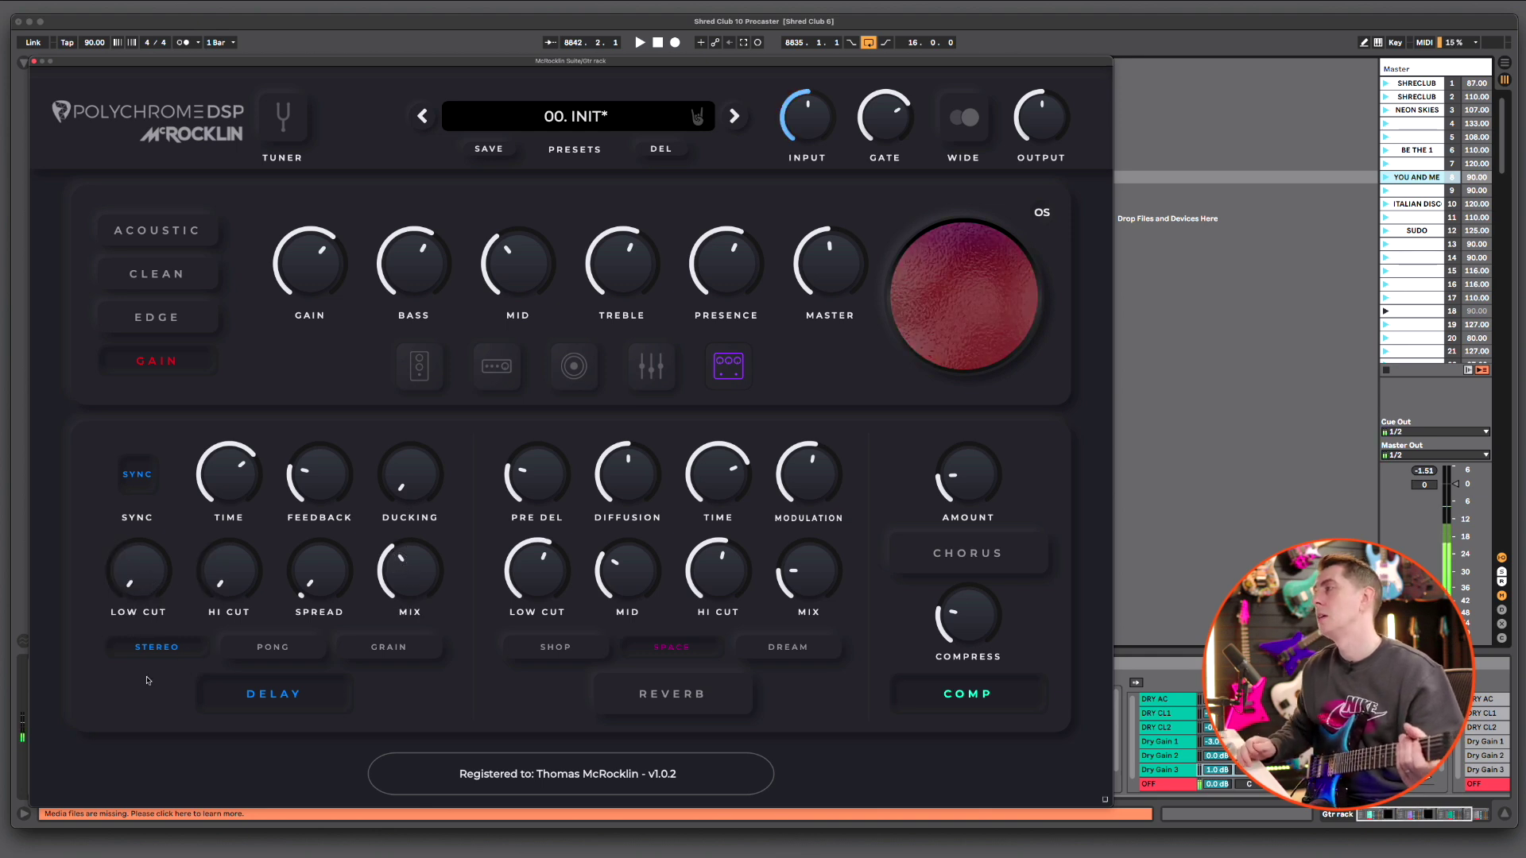
{"action": "mouse_move", "coordinate": [322, 583]}
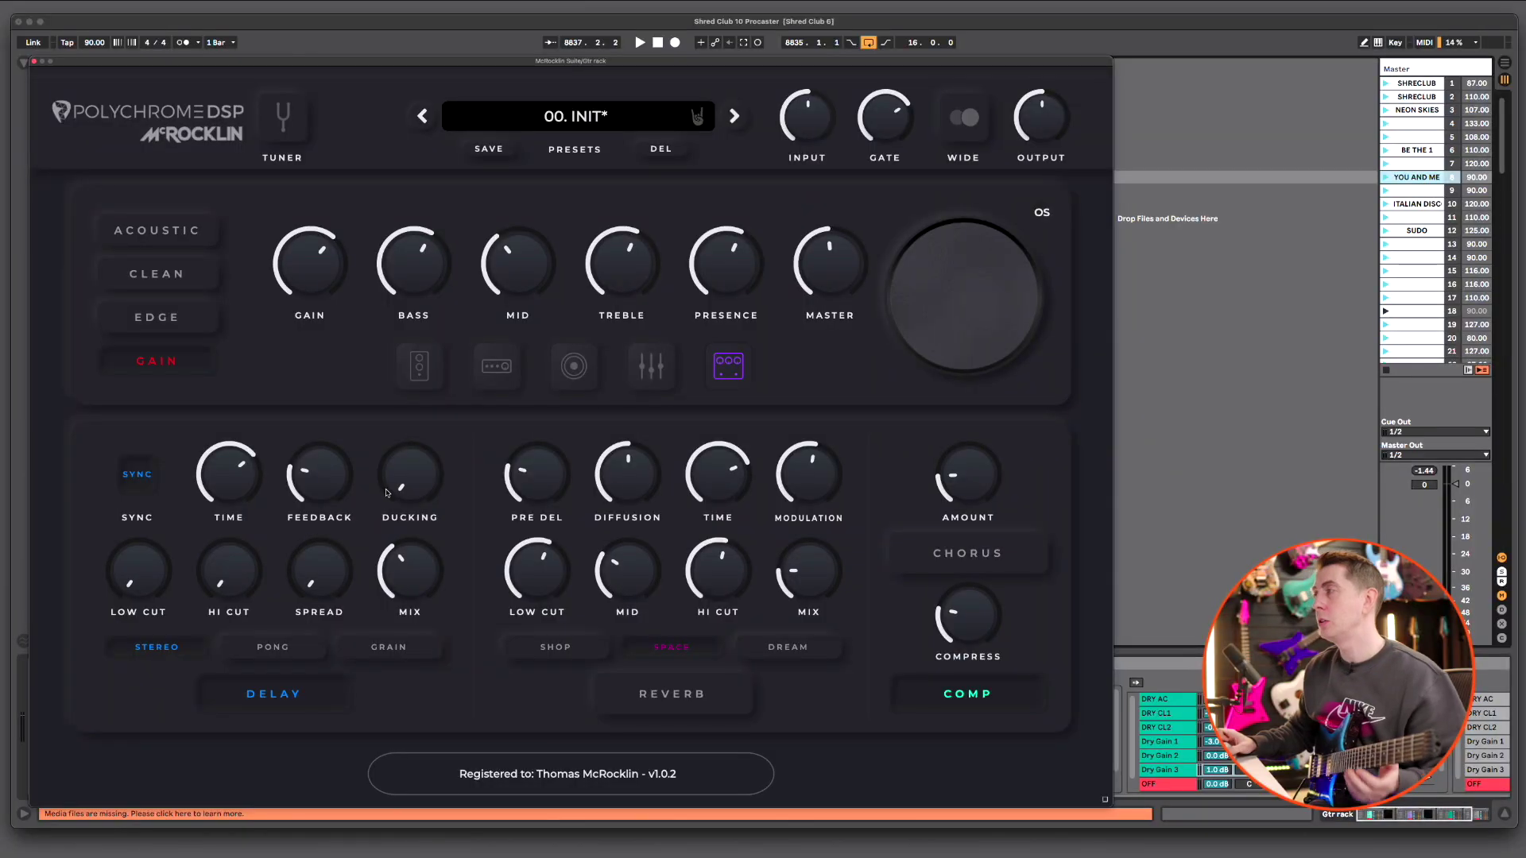
Try the delay's ducking up to 100 %, then set ducking to 20.8 % and spread to 2.1%
{"action": "left_click_drag", "start_coordinate": [388, 492], "coordinate": [426, 406]}
{"action": "left_click_drag", "start_coordinate": [378, 490], "coordinate": [379, 504]}
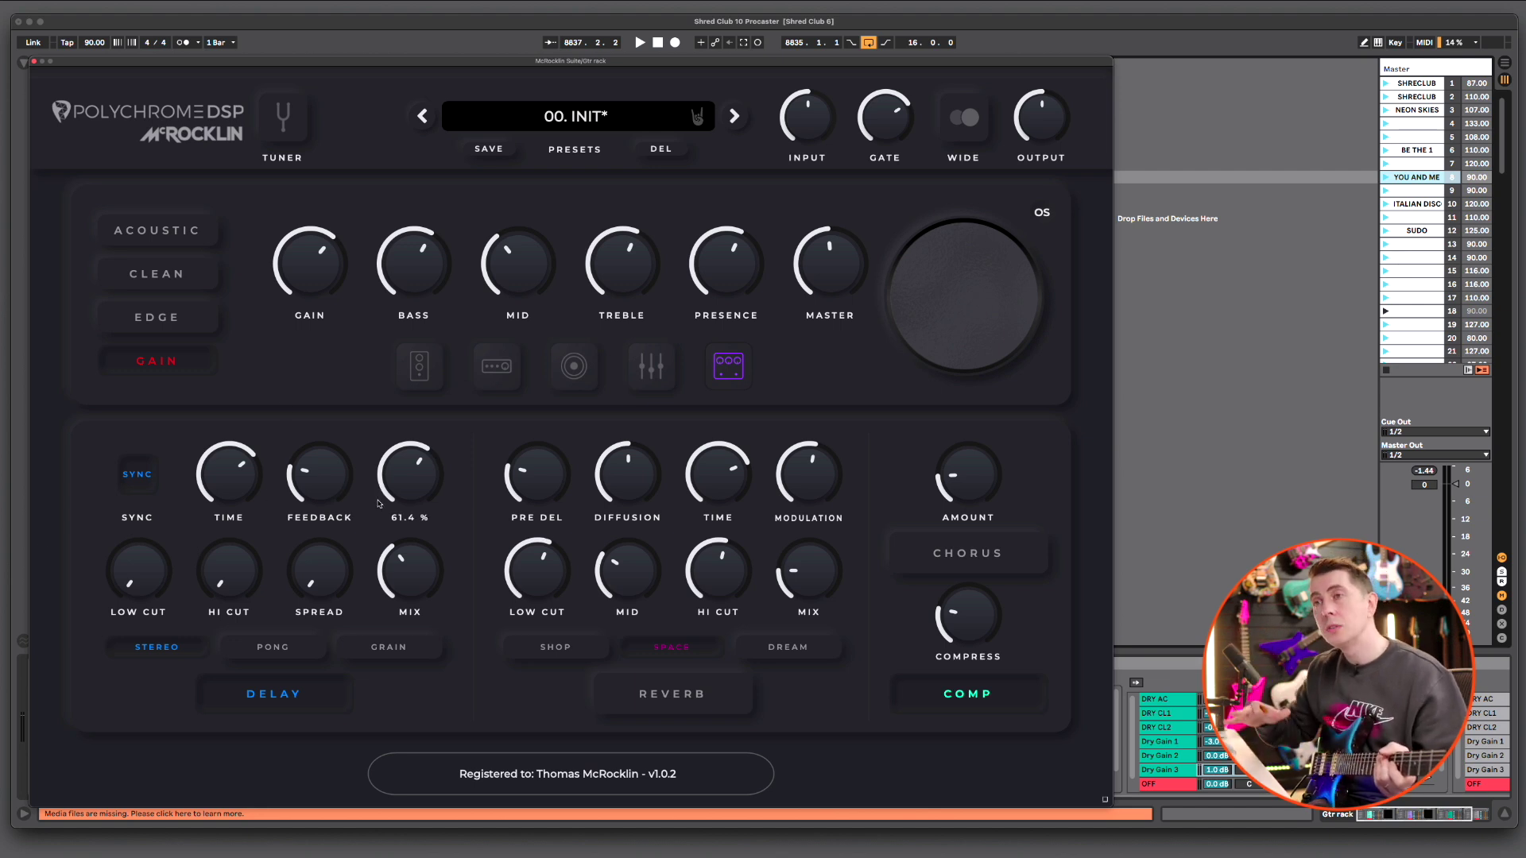
{"action": "left_click_drag", "start_coordinate": [379, 503], "coordinate": [408, 425]}
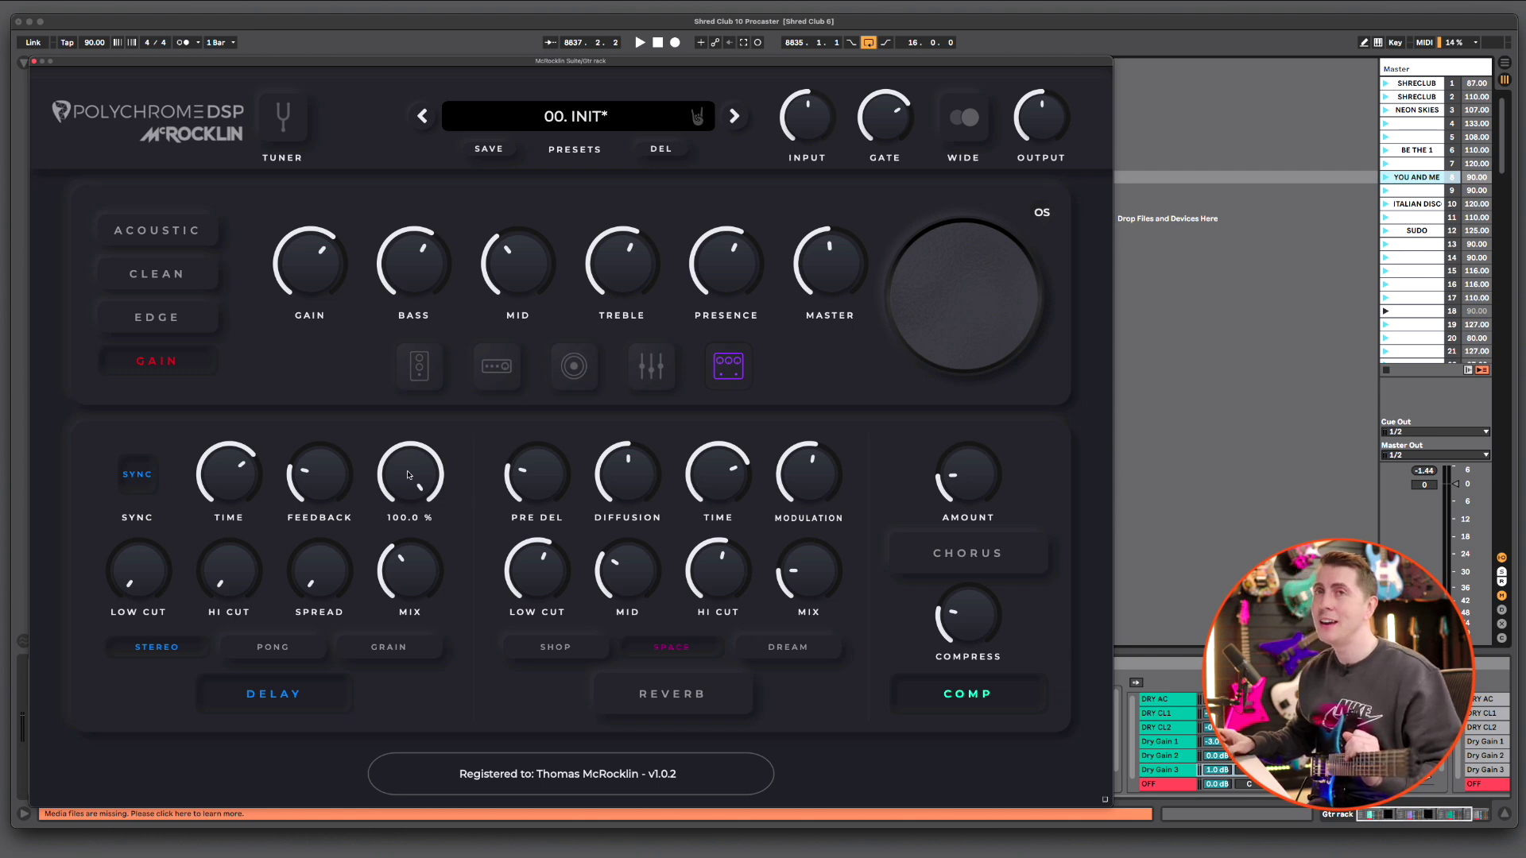
{"action": "mouse_move", "coordinate": [406, 470]}
{"action": "left_mouse_down"}
{"action": "mouse_move", "coordinate": [404, 548]}
{"action": "mouse_move", "coordinate": [419, 478]}
{"action": "mouse_move", "coordinate": [413, 500]}
{"action": "mouse_move", "coordinate": [405, 487]}
{"action": "left_mouse_up"}
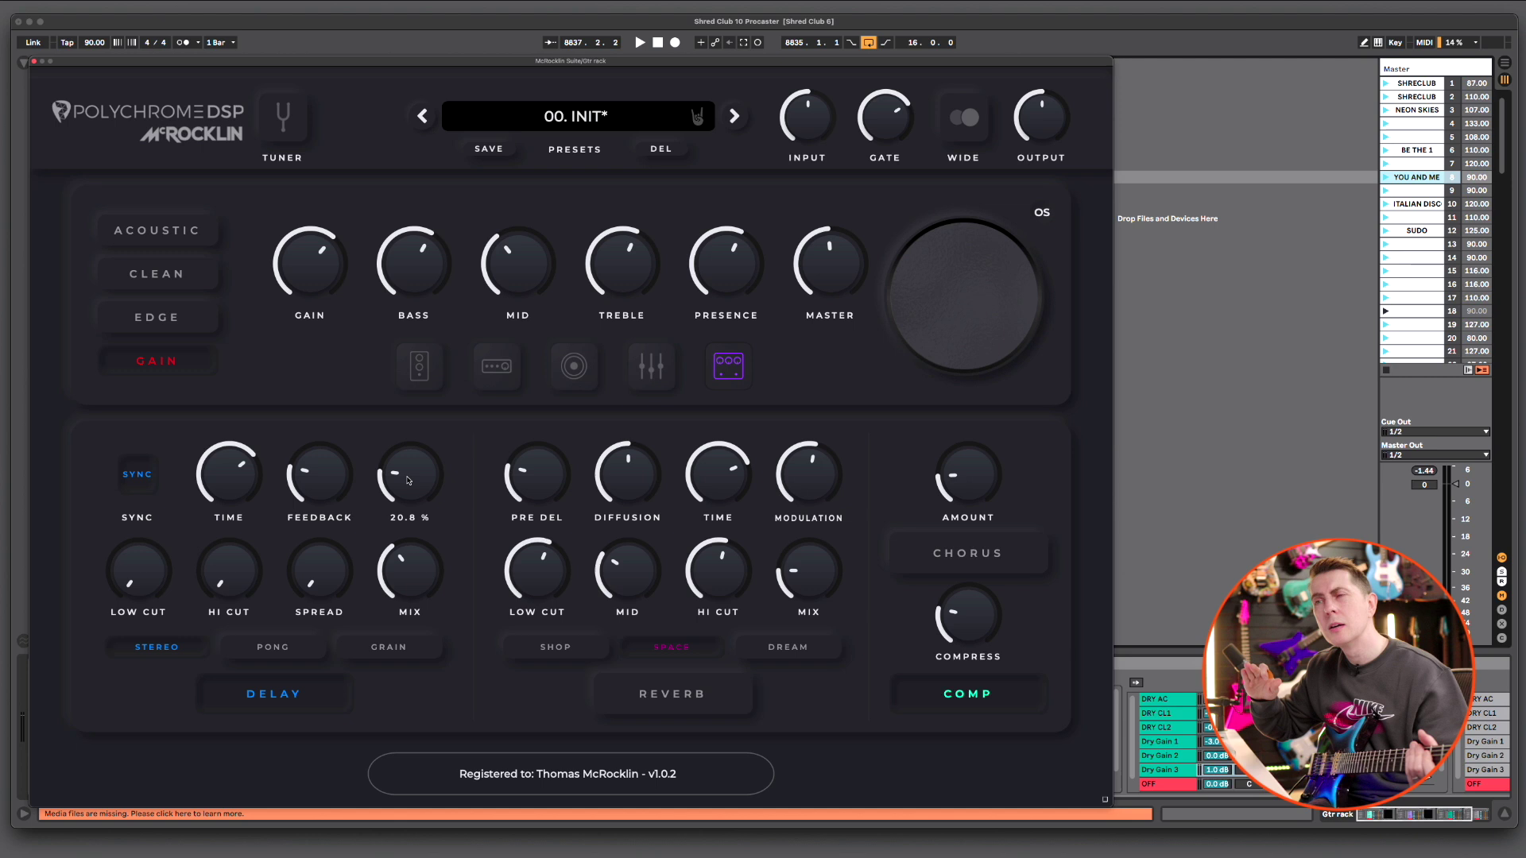
{"action": "mouse_move", "coordinate": [325, 579]}
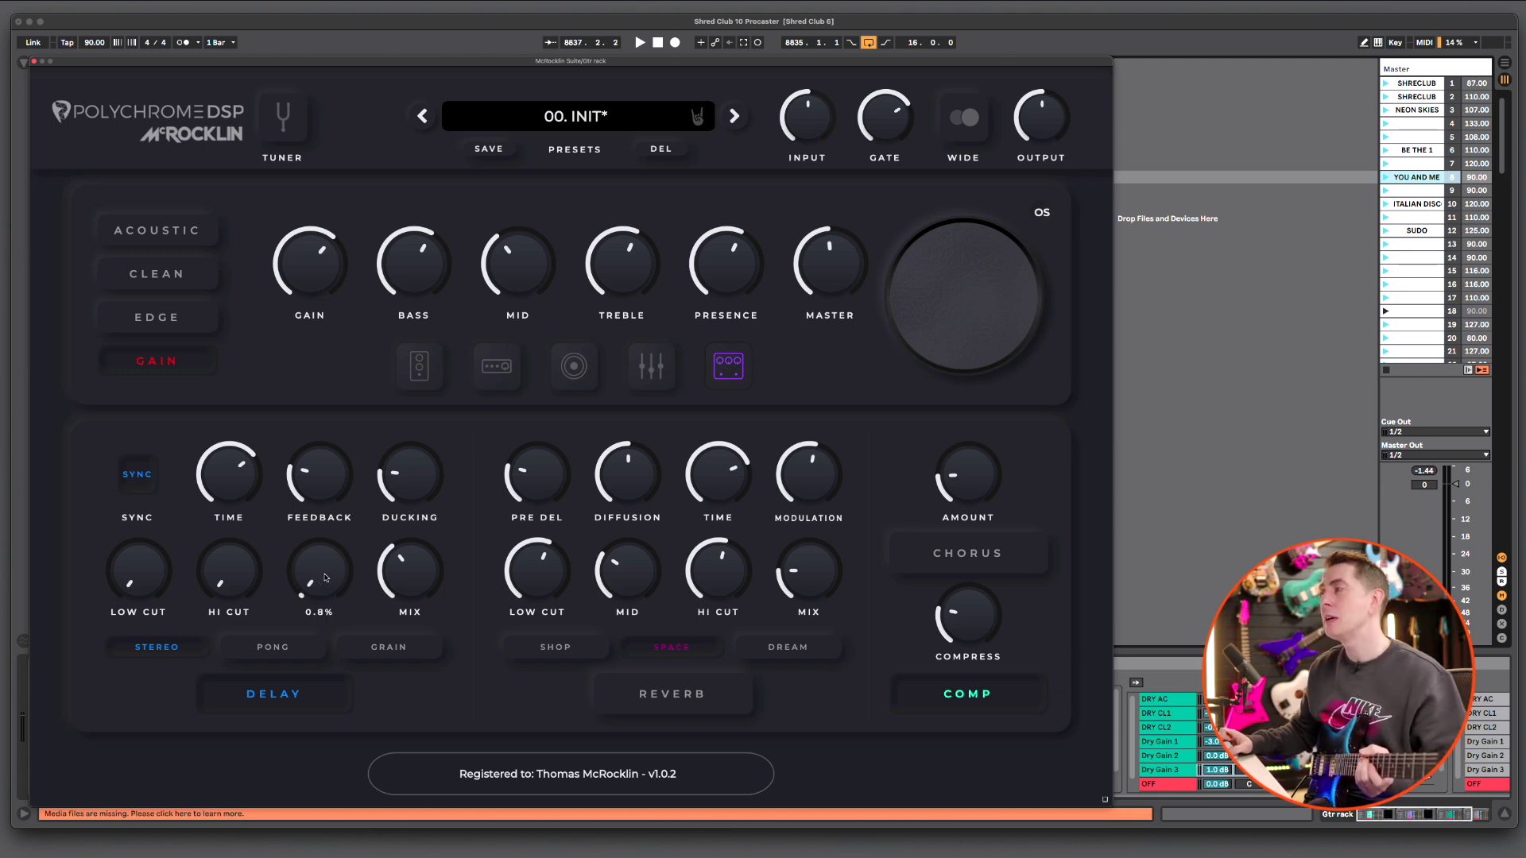
{"action": "left_click_drag", "start_coordinate": [317, 561], "coordinate": [316, 561]}
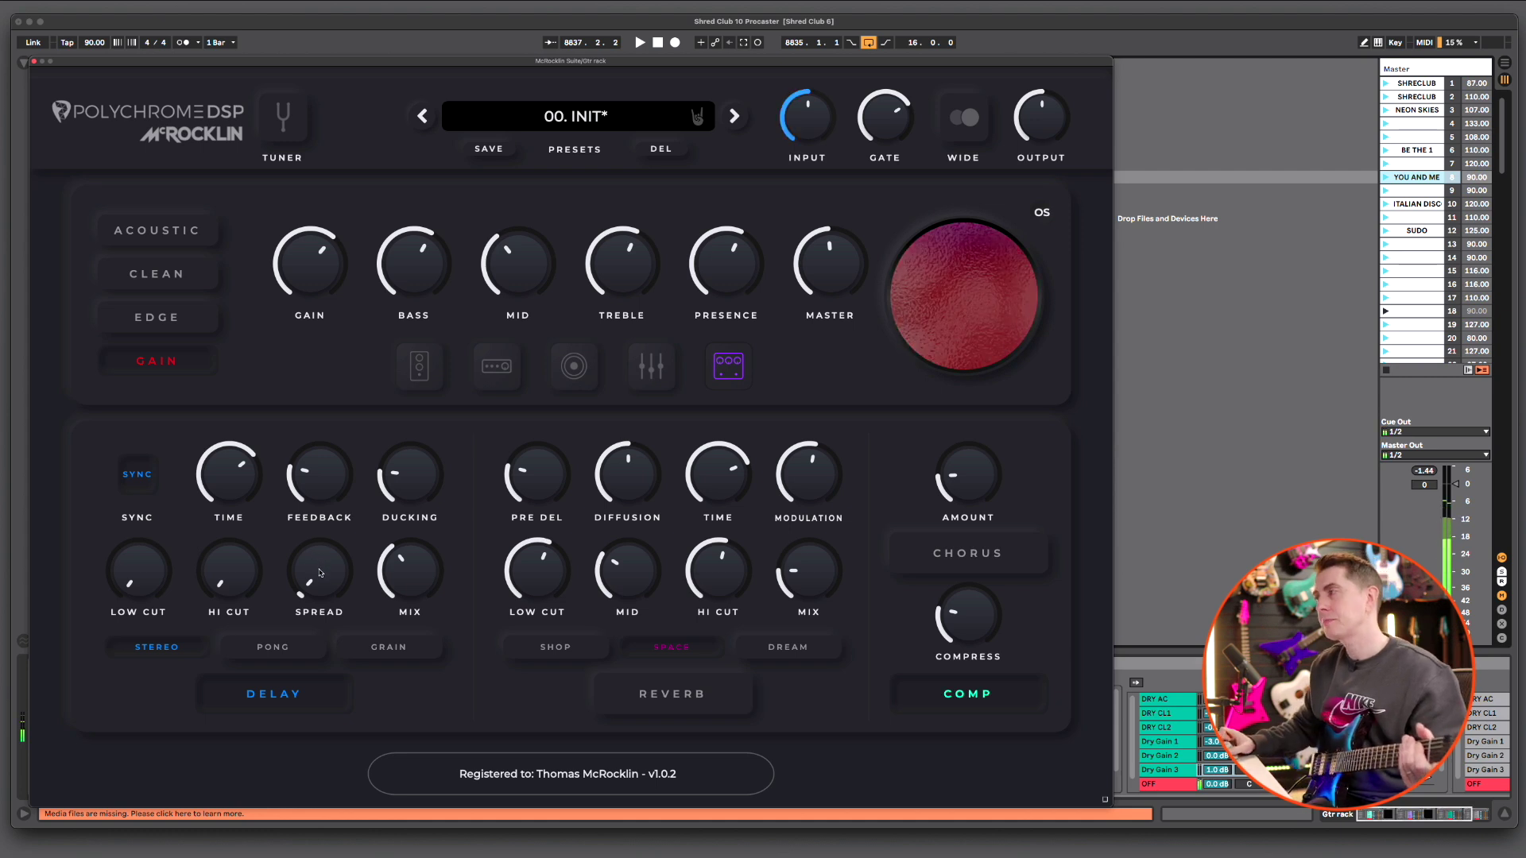
{"action": "mouse_move", "coordinate": [326, 570]}
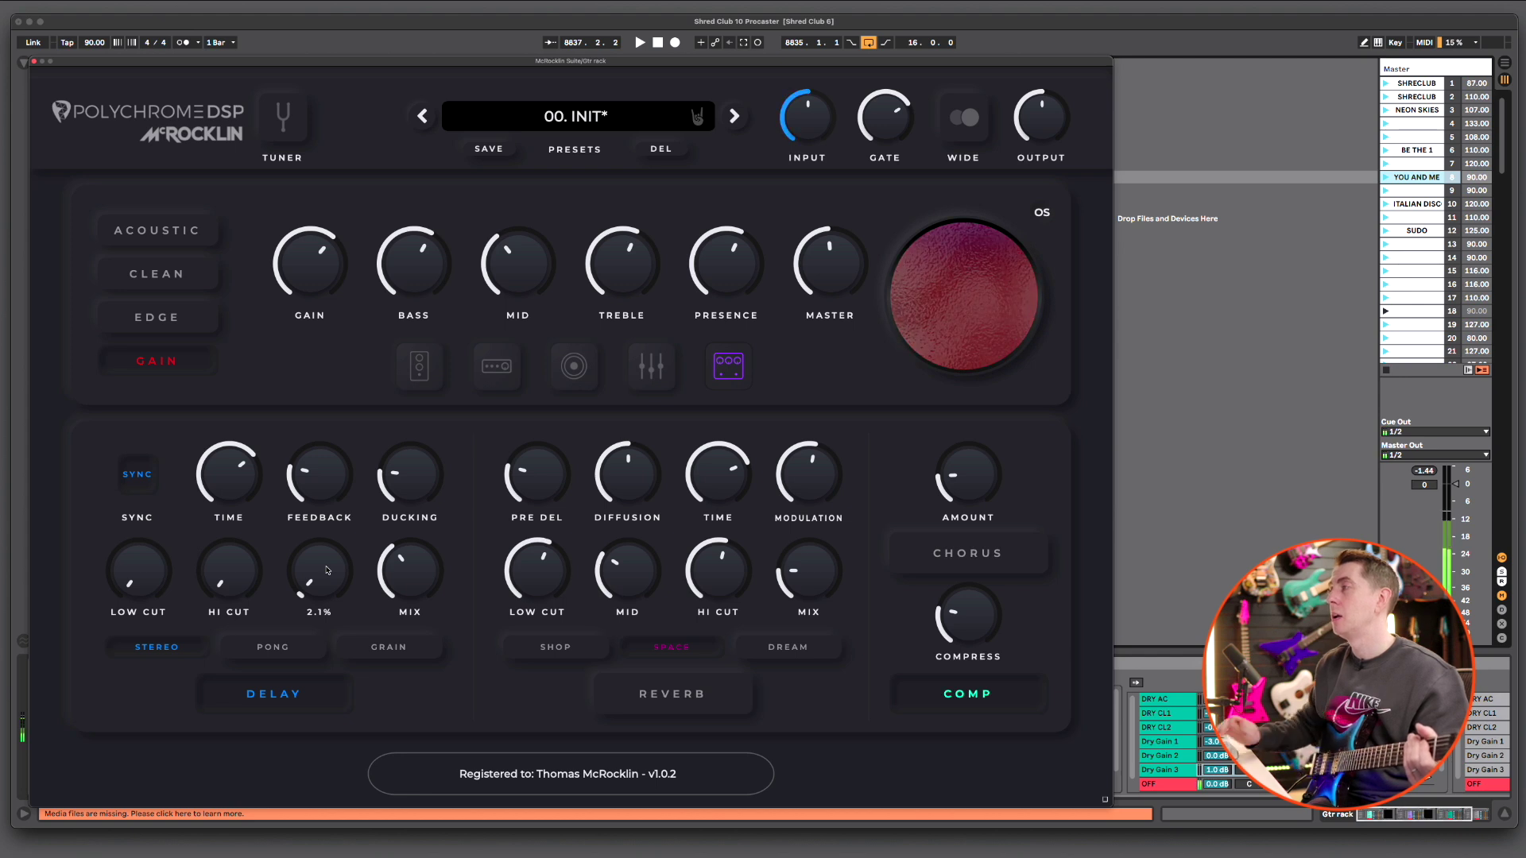
Lower the delay mix to 23.4 % and raise the delay's low cut and hi cut to just below mid-range
{"action": "mouse_move", "coordinate": [404, 568]}
{"action": "left_click_drag", "start_coordinate": [404, 567], "coordinate": [406, 586]}
{"action": "left_click_drag", "start_coordinate": [137, 569], "coordinate": [137, 513]}
{"action": "left_click_drag", "start_coordinate": [236, 574], "coordinate": [240, 511]}
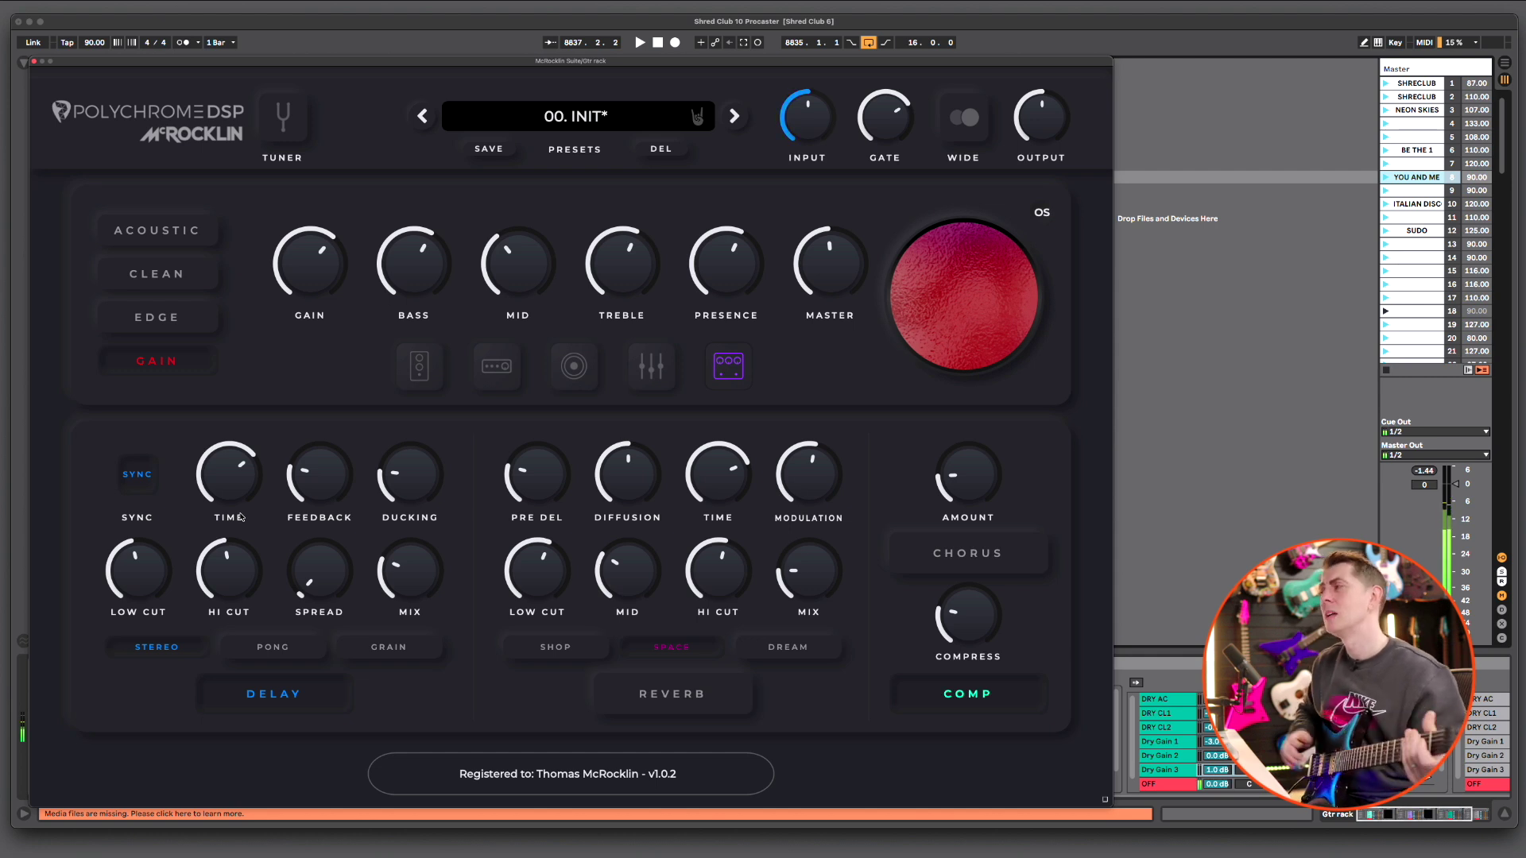
{"action": "mouse_move", "coordinate": [413, 569]}
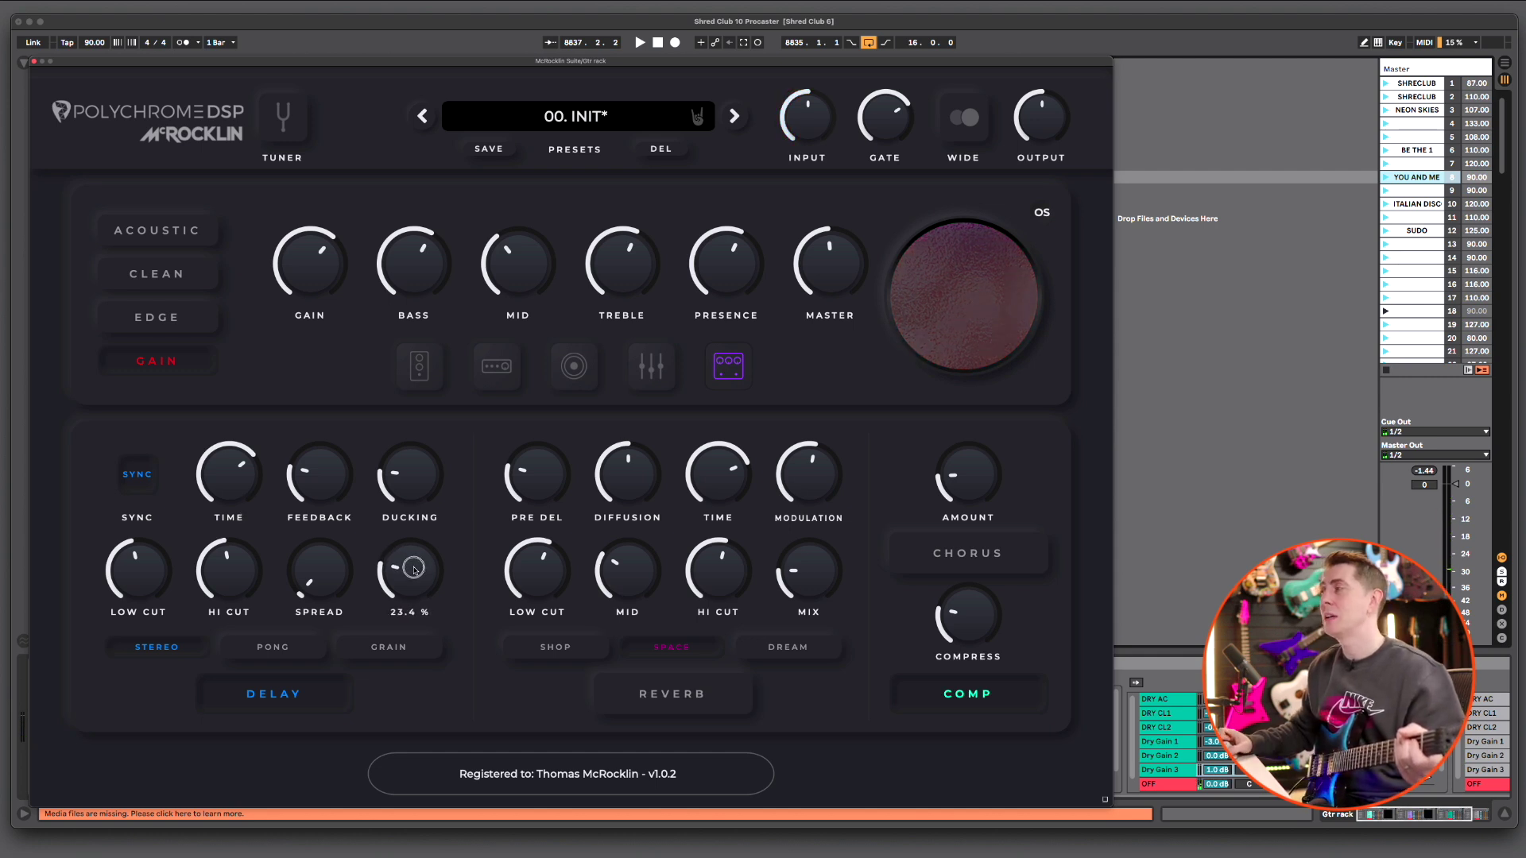
Switch the reverb back on, try its mid control at maximum, and set the mid to -2.7dB
{"action": "left_click", "coordinate": [703, 698]}
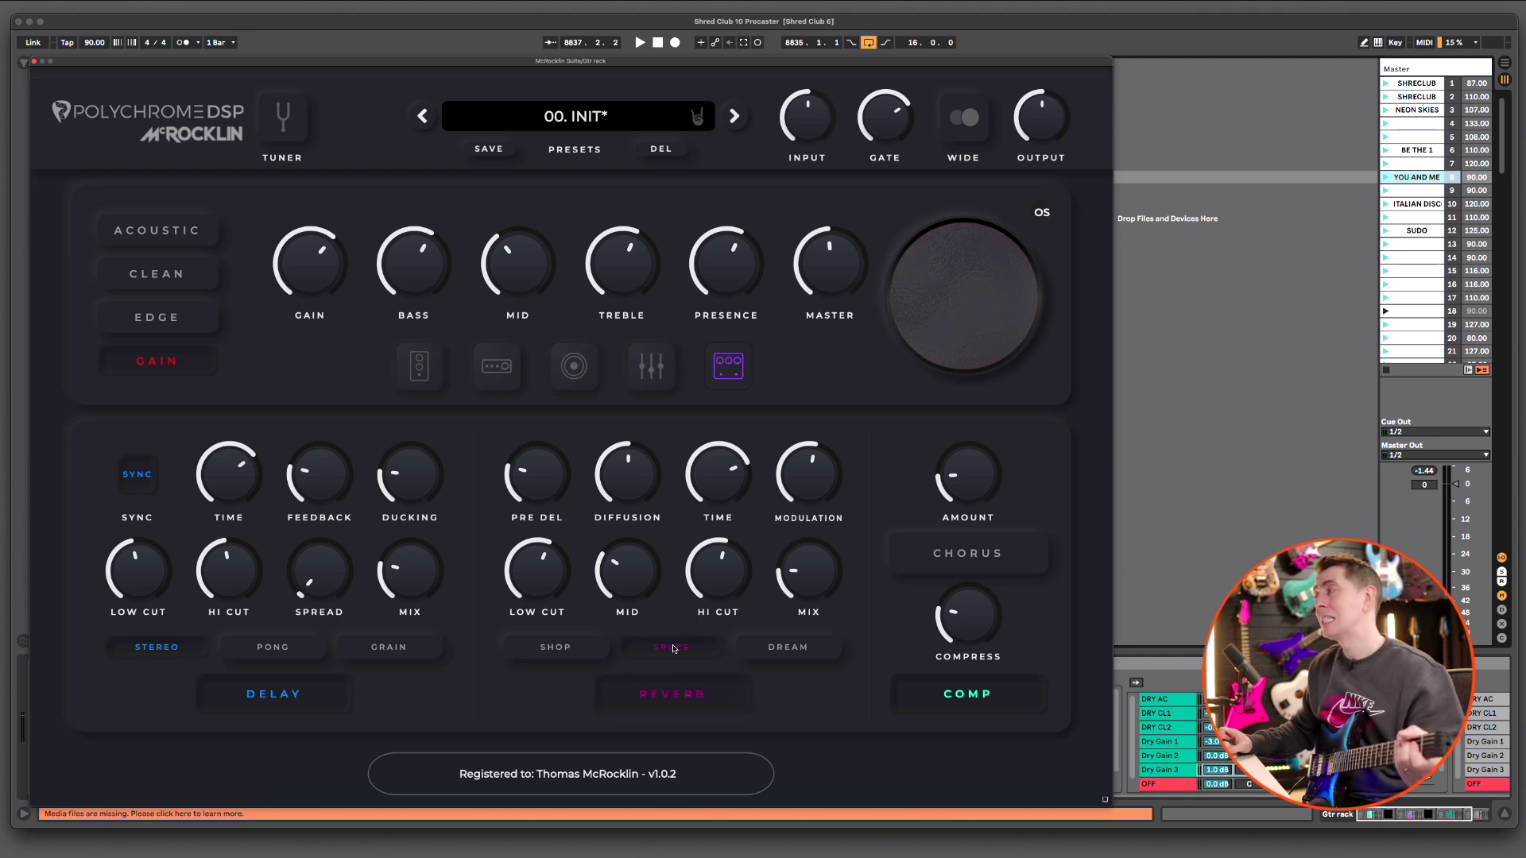
{"action": "mouse_move", "coordinate": [723, 565]}
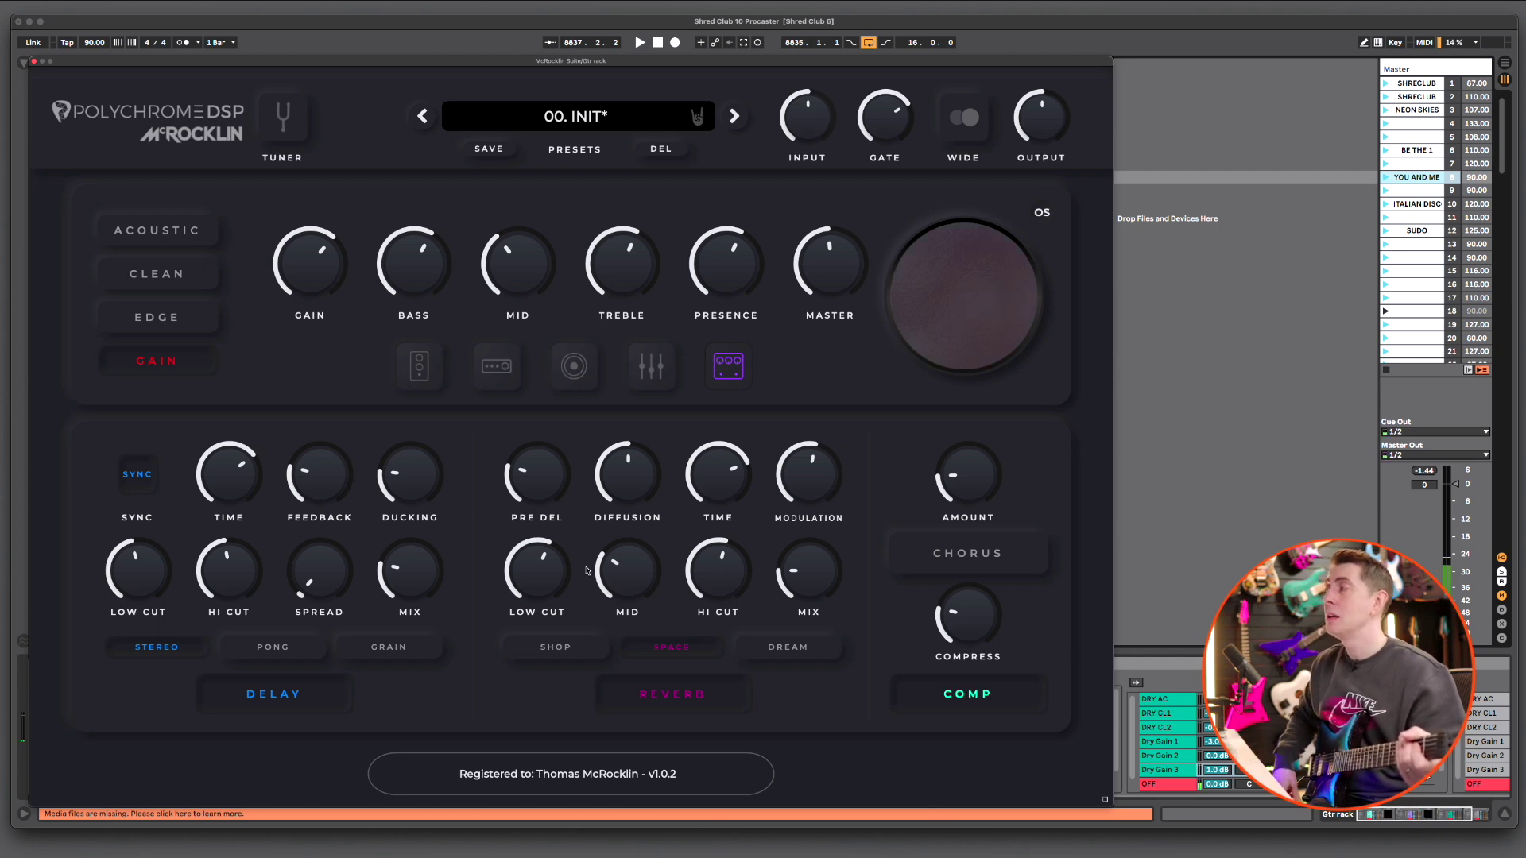
{"action": "mouse_move", "coordinate": [627, 566]}
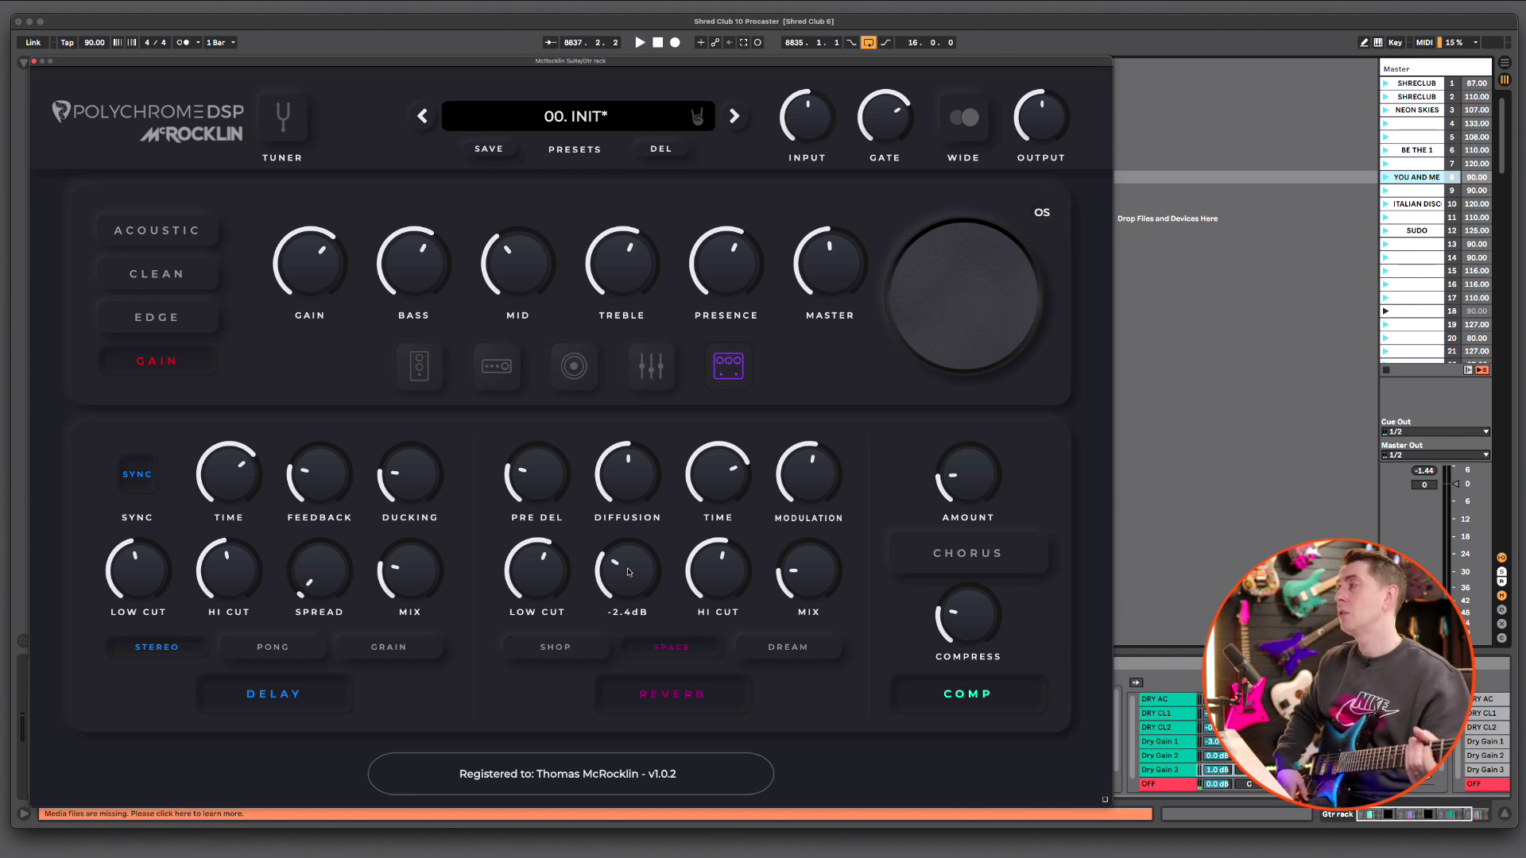
{"action": "left_click_drag", "start_coordinate": [628, 571], "coordinate": [634, 477]}
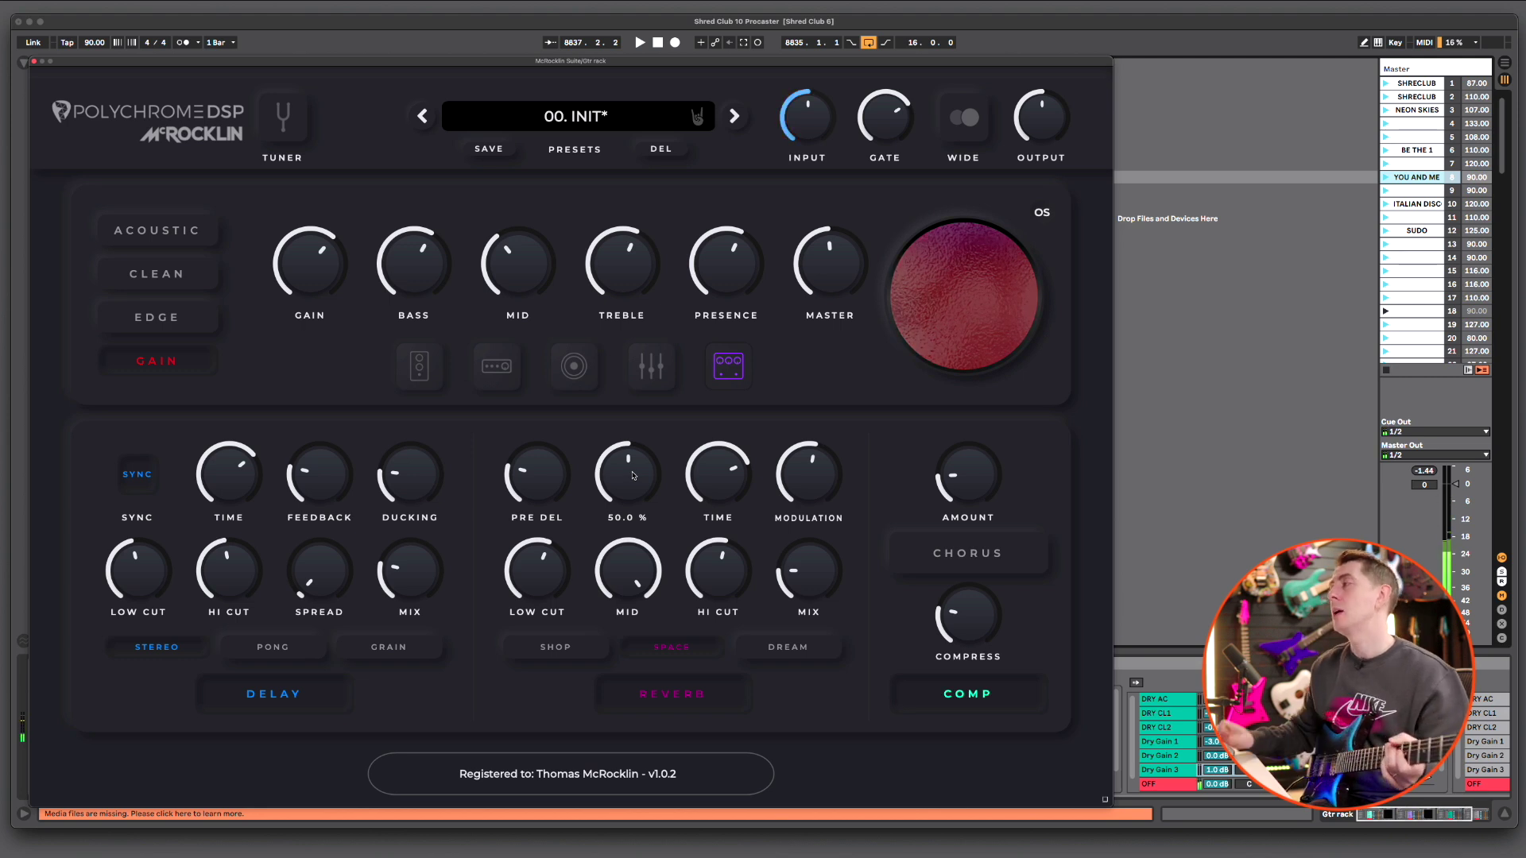
{"action": "left_click_drag", "start_coordinate": [644, 589], "coordinate": [630, 663]}
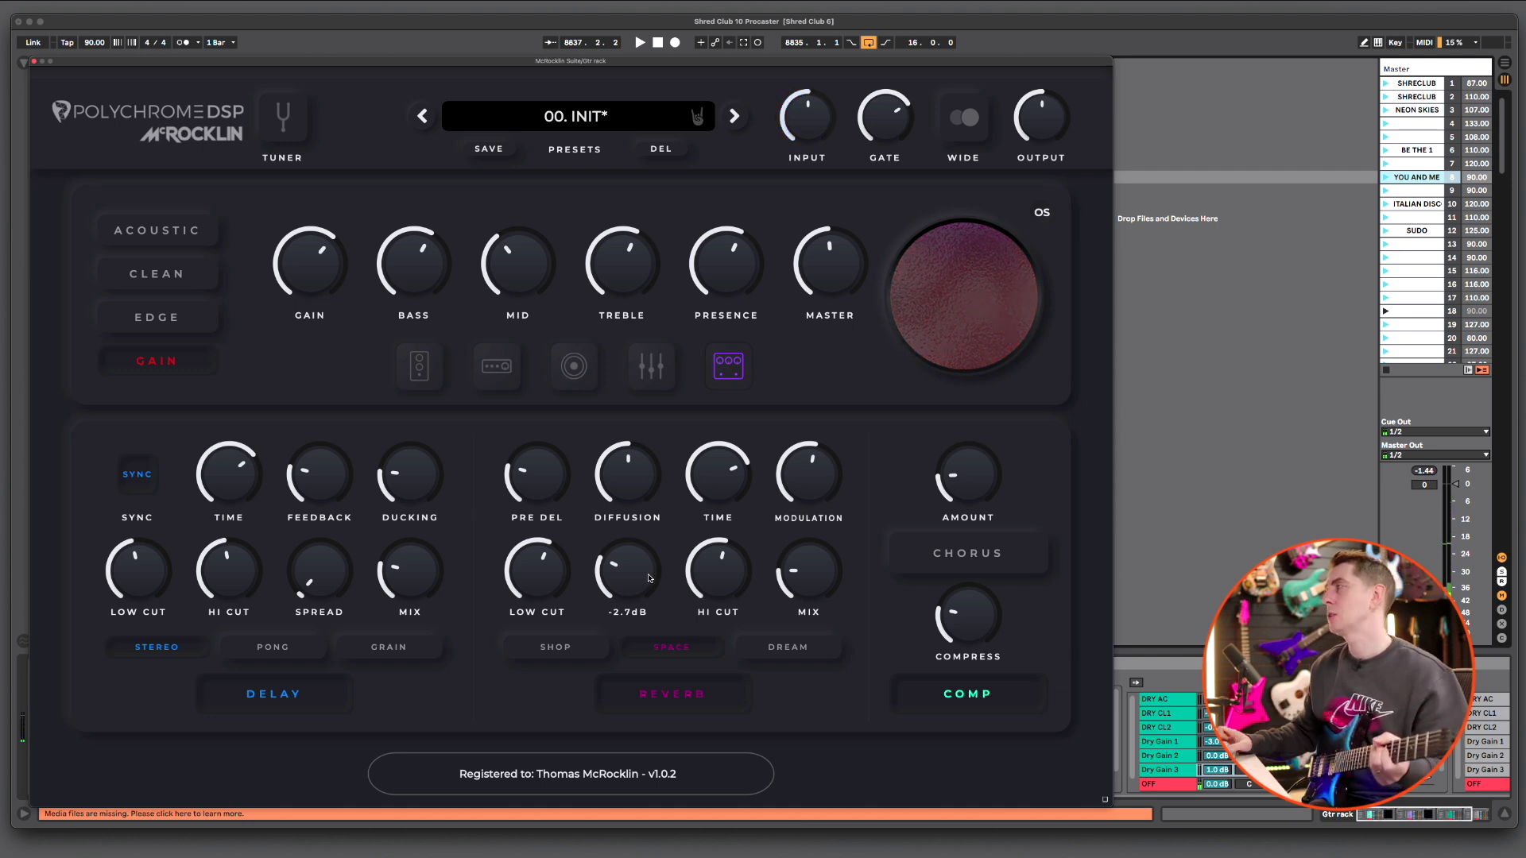
Enable Wide and audition the guitar tone over the YOU AND ME scene
{"action": "left_click", "coordinate": [967, 131]}
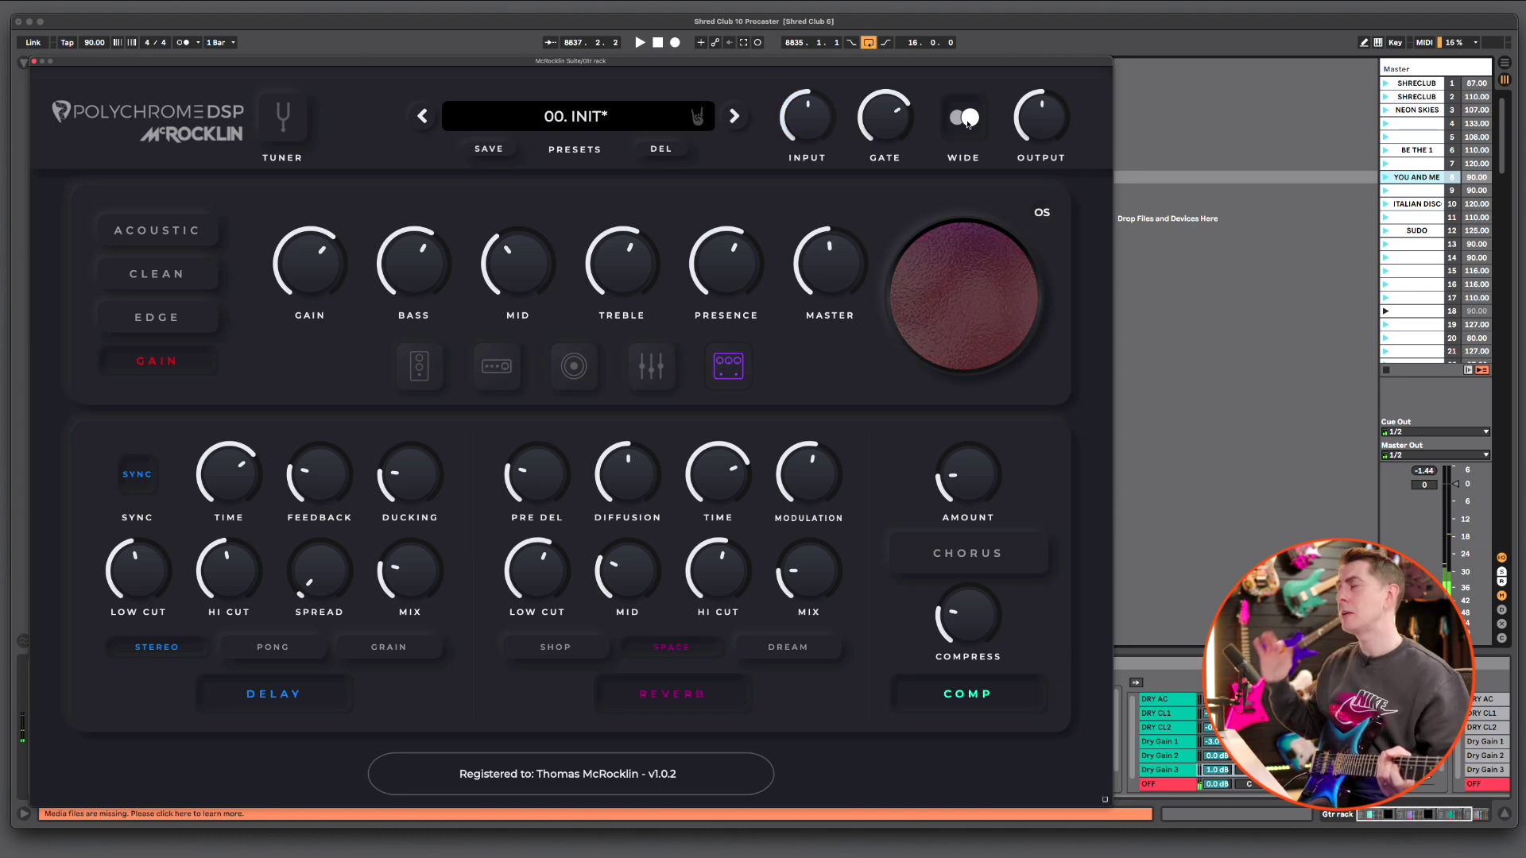
{"action": "left_click", "coordinate": [1384, 178]}
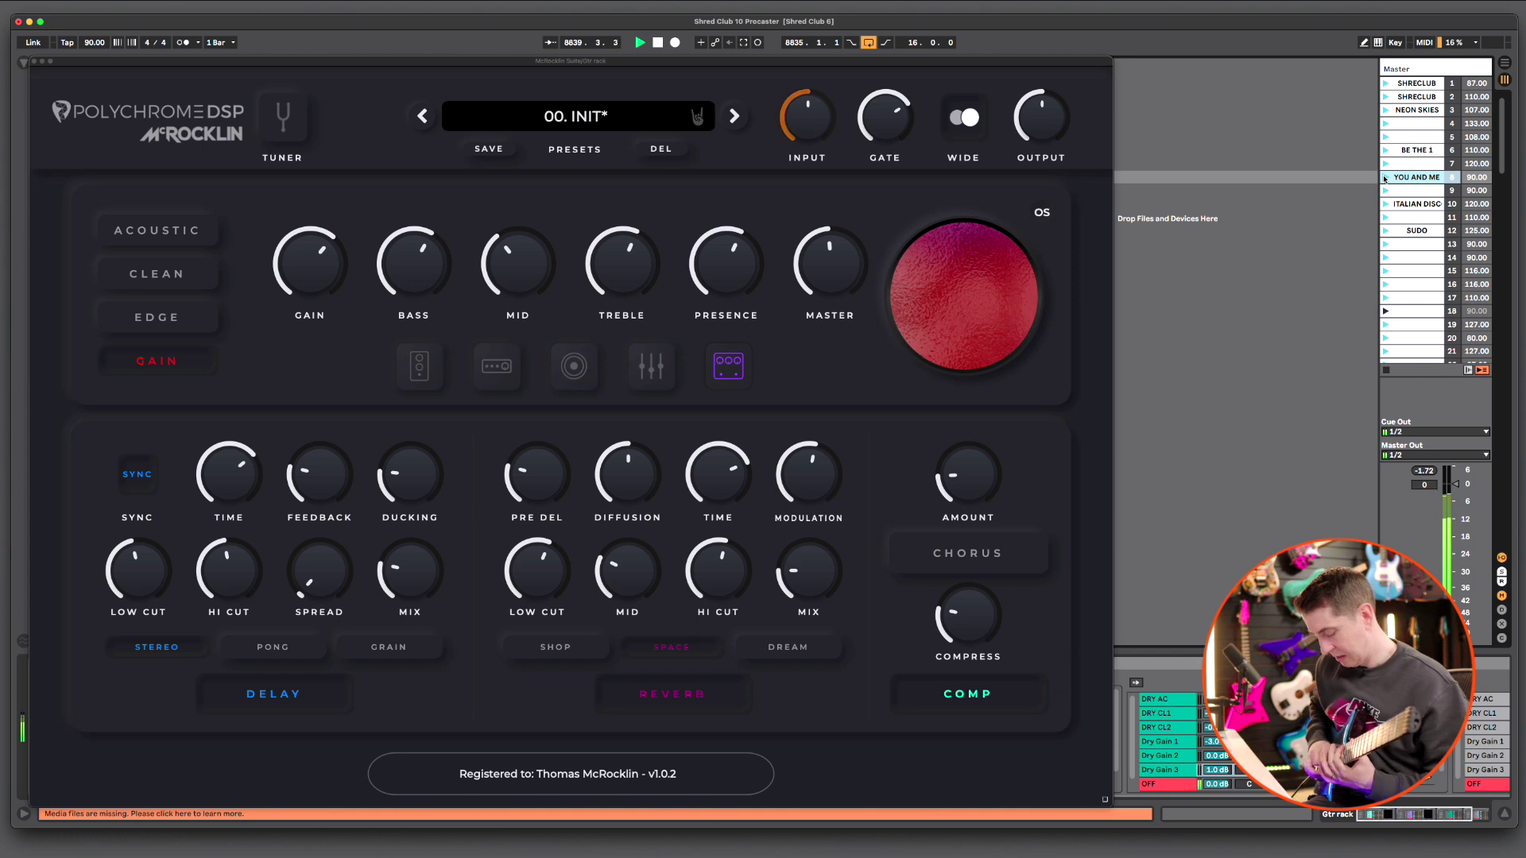
{"action": "key", "text": "space"}
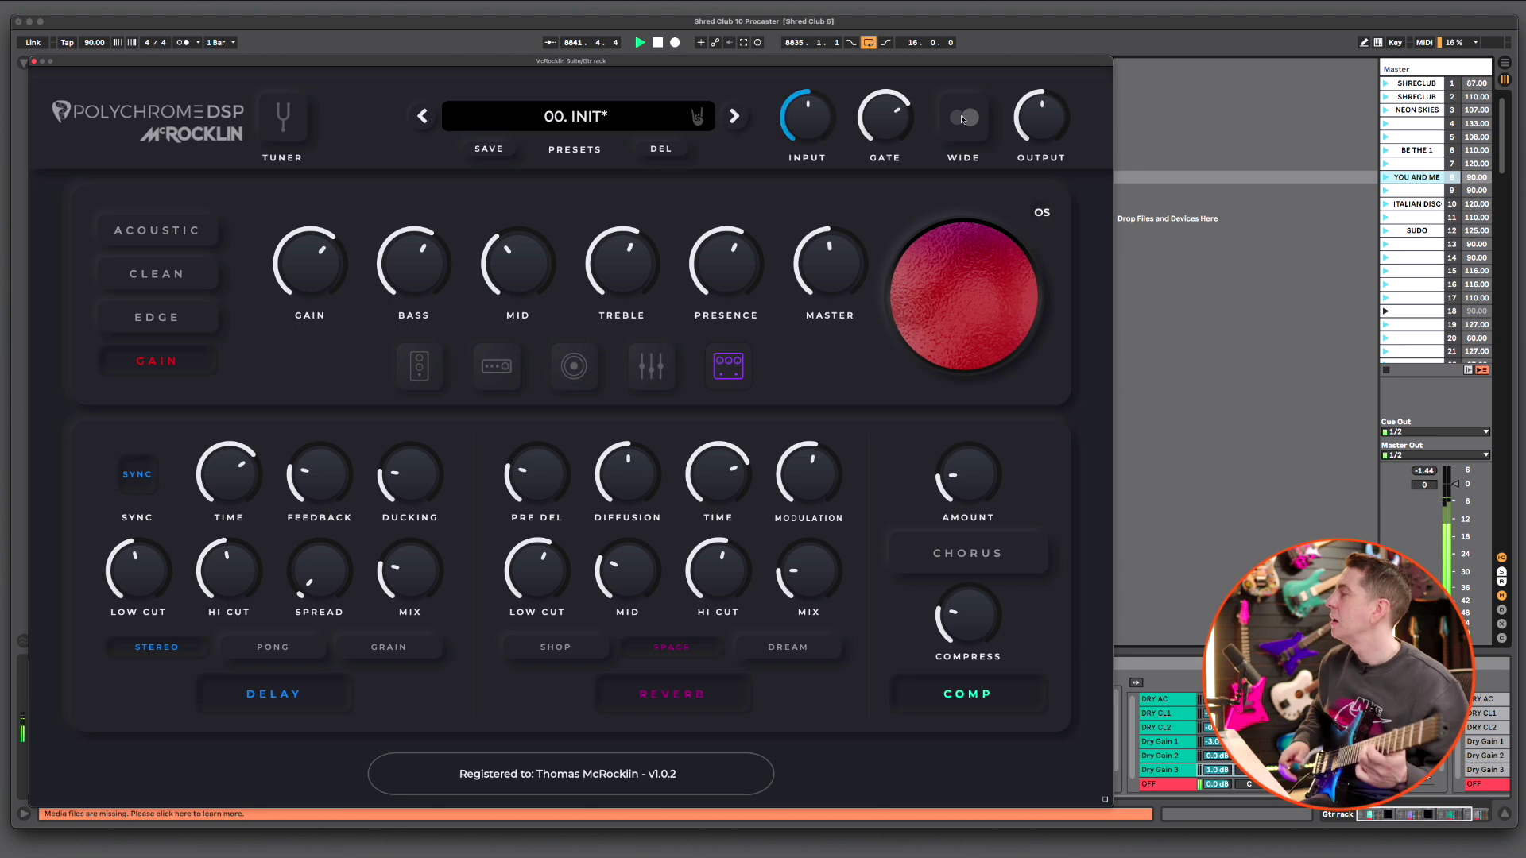
Try a much higher reverb mix over the playing scene, stop playback, and bring the reverb mix back down
{"action": "left_click_drag", "start_coordinate": [805, 577], "coordinate": [799, 567]}
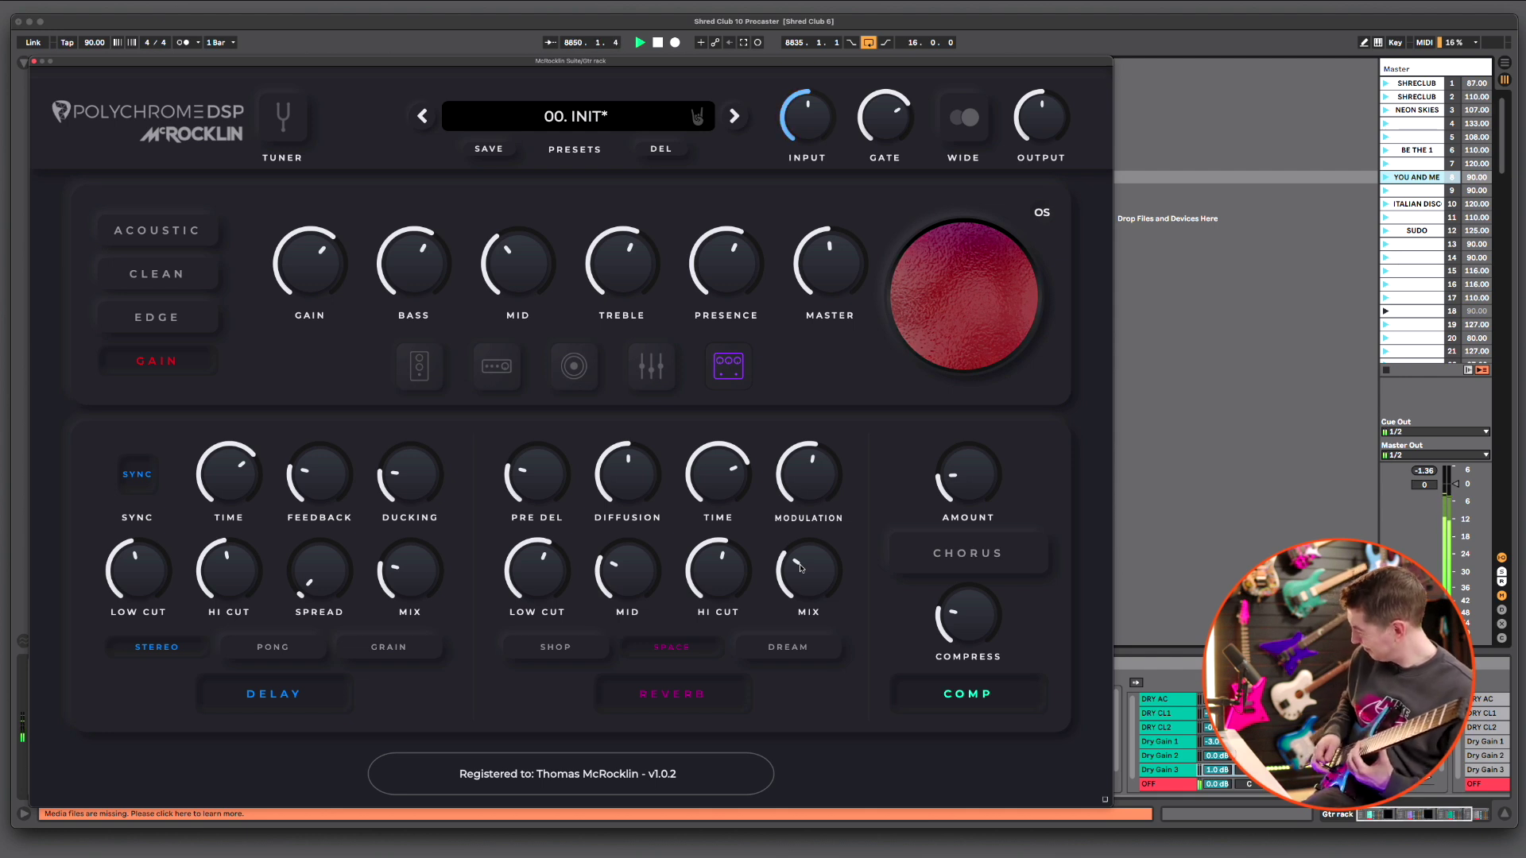
{"action": "left_click_drag", "start_coordinate": [801, 568], "coordinate": [826, 509]}
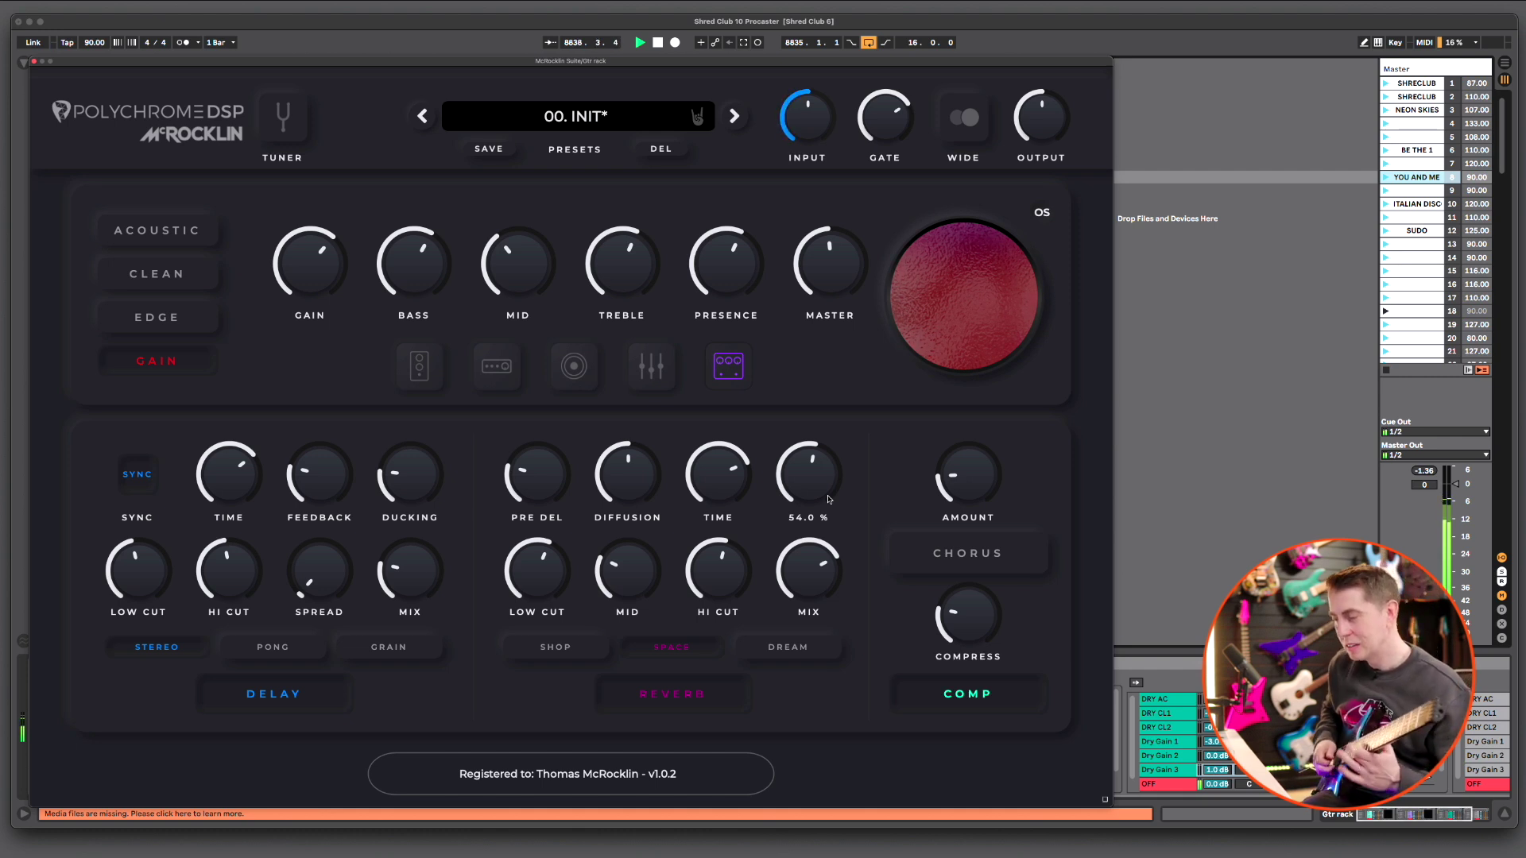
{"action": "key", "text": "space"}
{"action": "left_click_drag", "start_coordinate": [807, 585], "coordinate": [805, 618]}
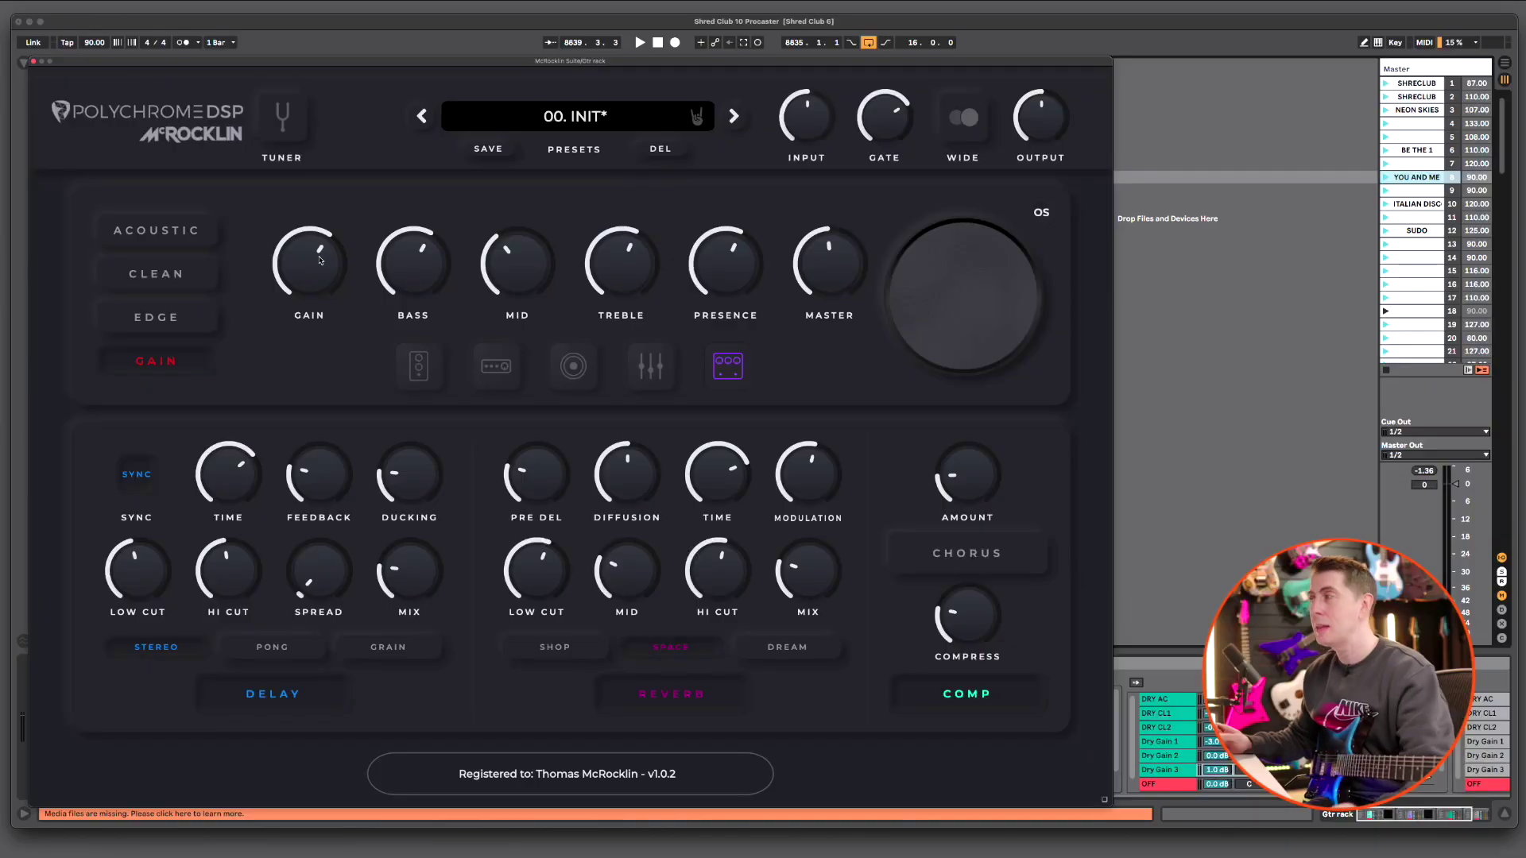
Review the Pre FX, bring up the drive pedals, adjust the gate, and lower the amp gain
{"action": "left_click", "coordinate": [413, 379]}
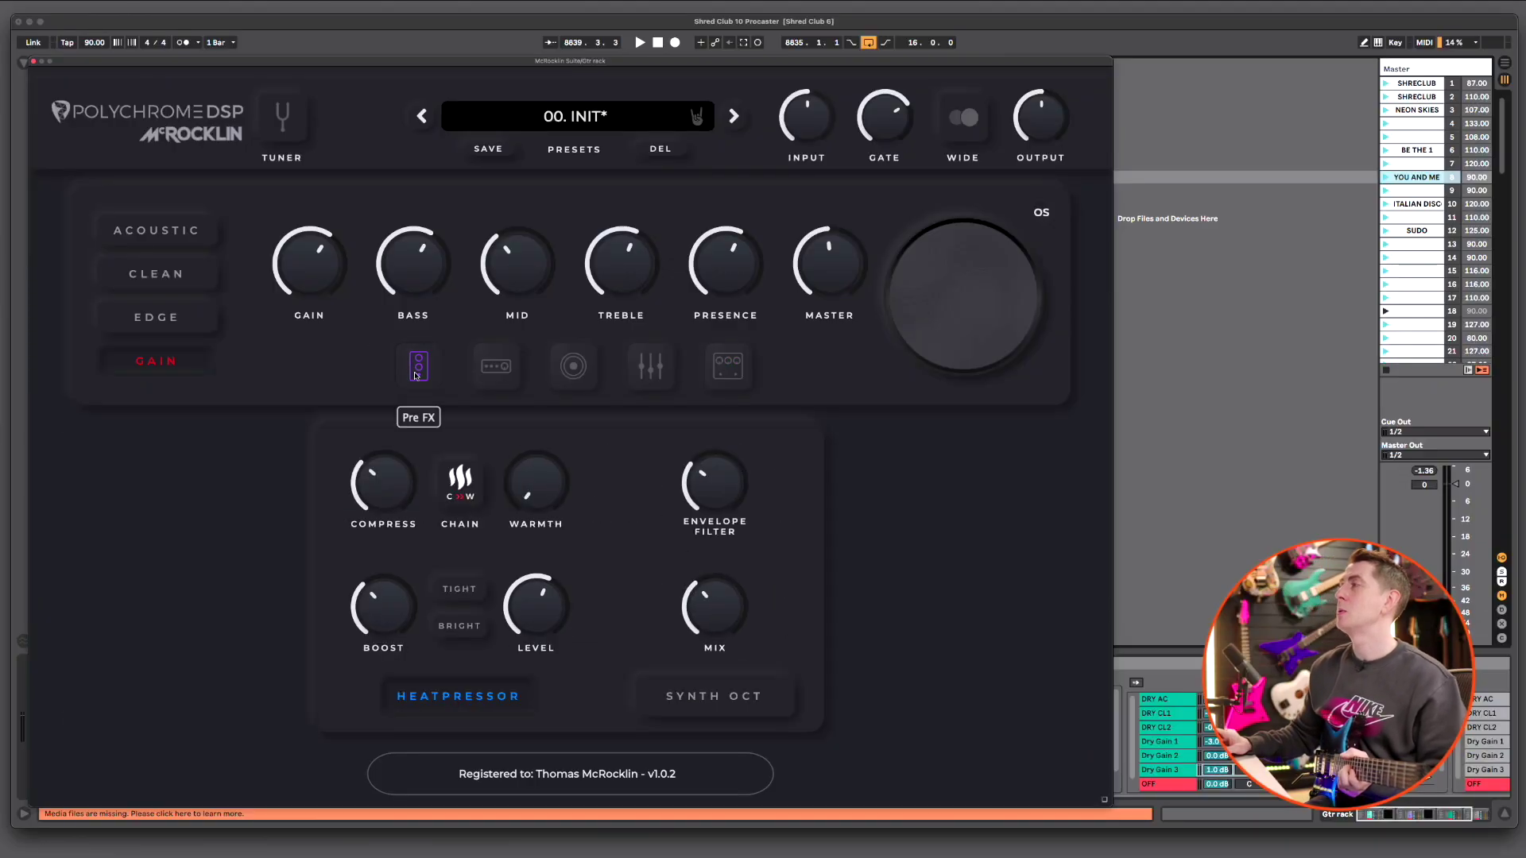
{"action": "left_click", "coordinate": [496, 367]}
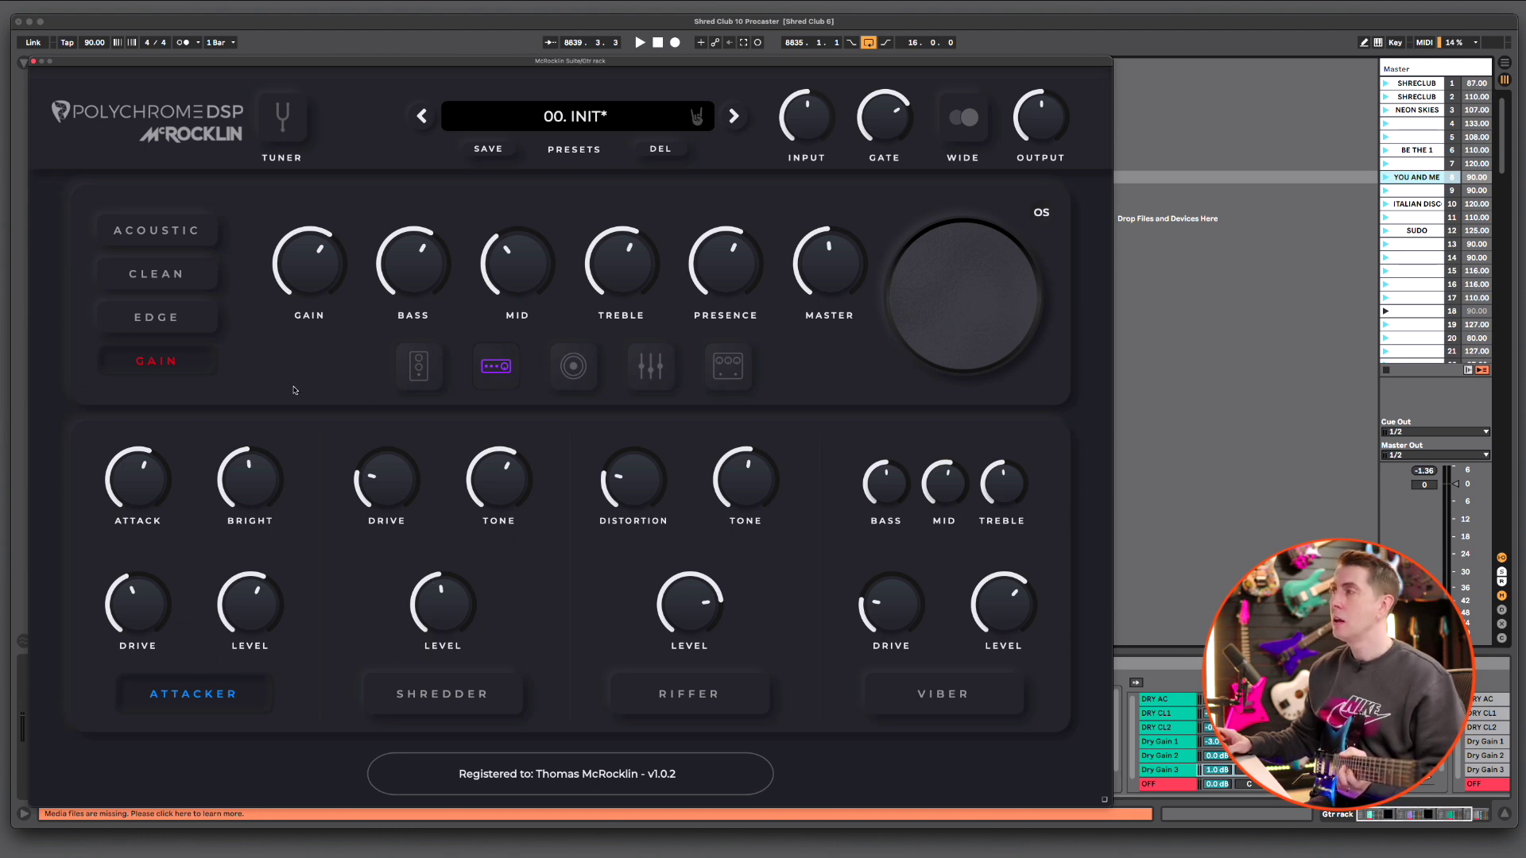
{"action": "left_click_drag", "start_coordinate": [879, 133], "coordinate": [877, 137]}
{"action": "left_click_drag", "start_coordinate": [320, 257], "coordinate": [321, 268]}
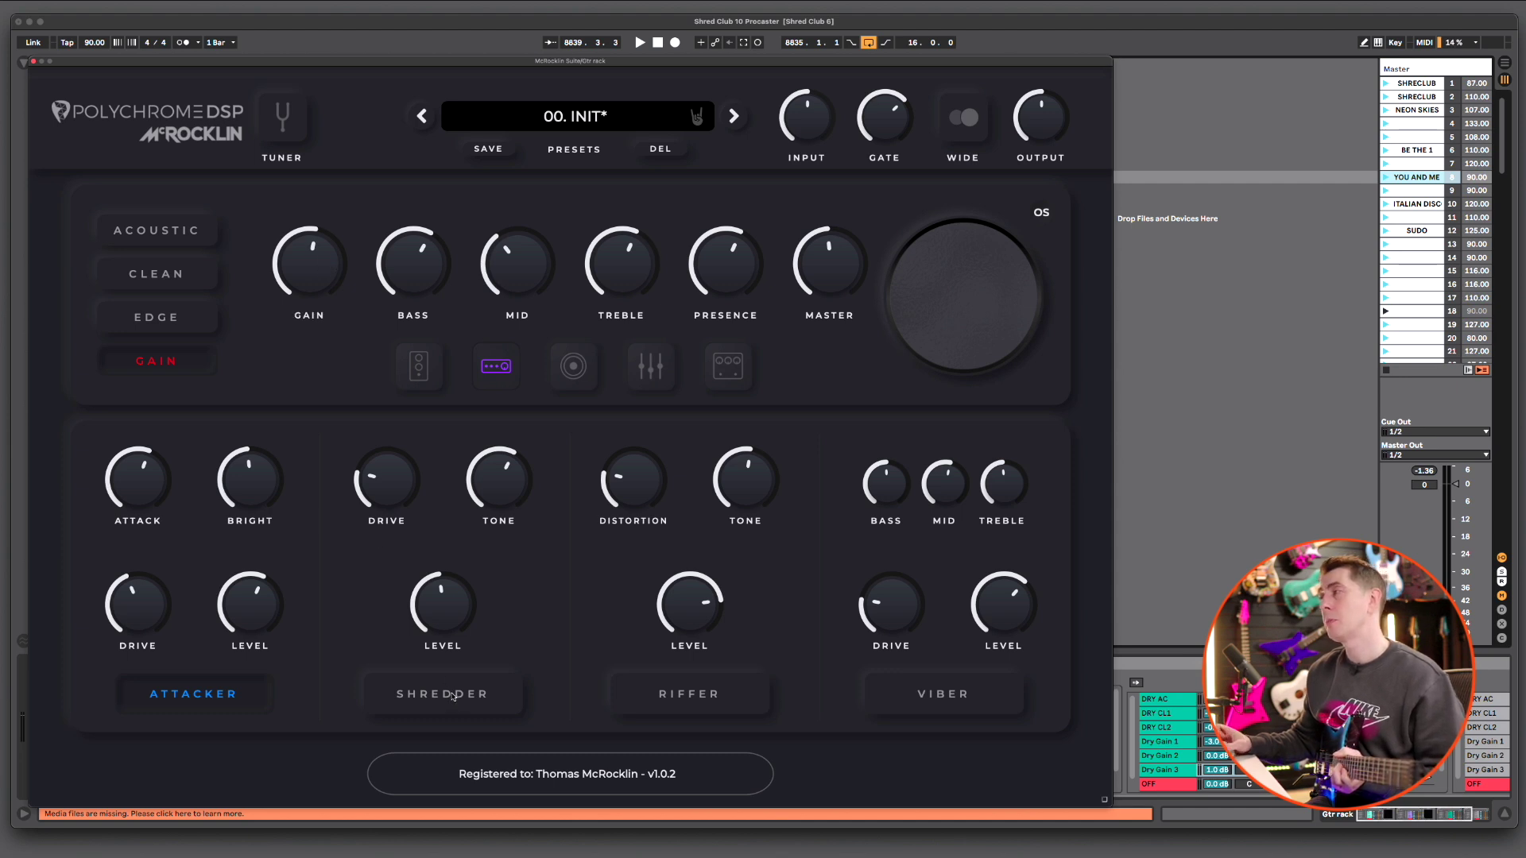
Lower the Attacker's drive and level and the Shredder's drive, switch on the Shredder to stack both pedals, and adjust the gate
{"action": "left_click", "coordinate": [481, 692]}
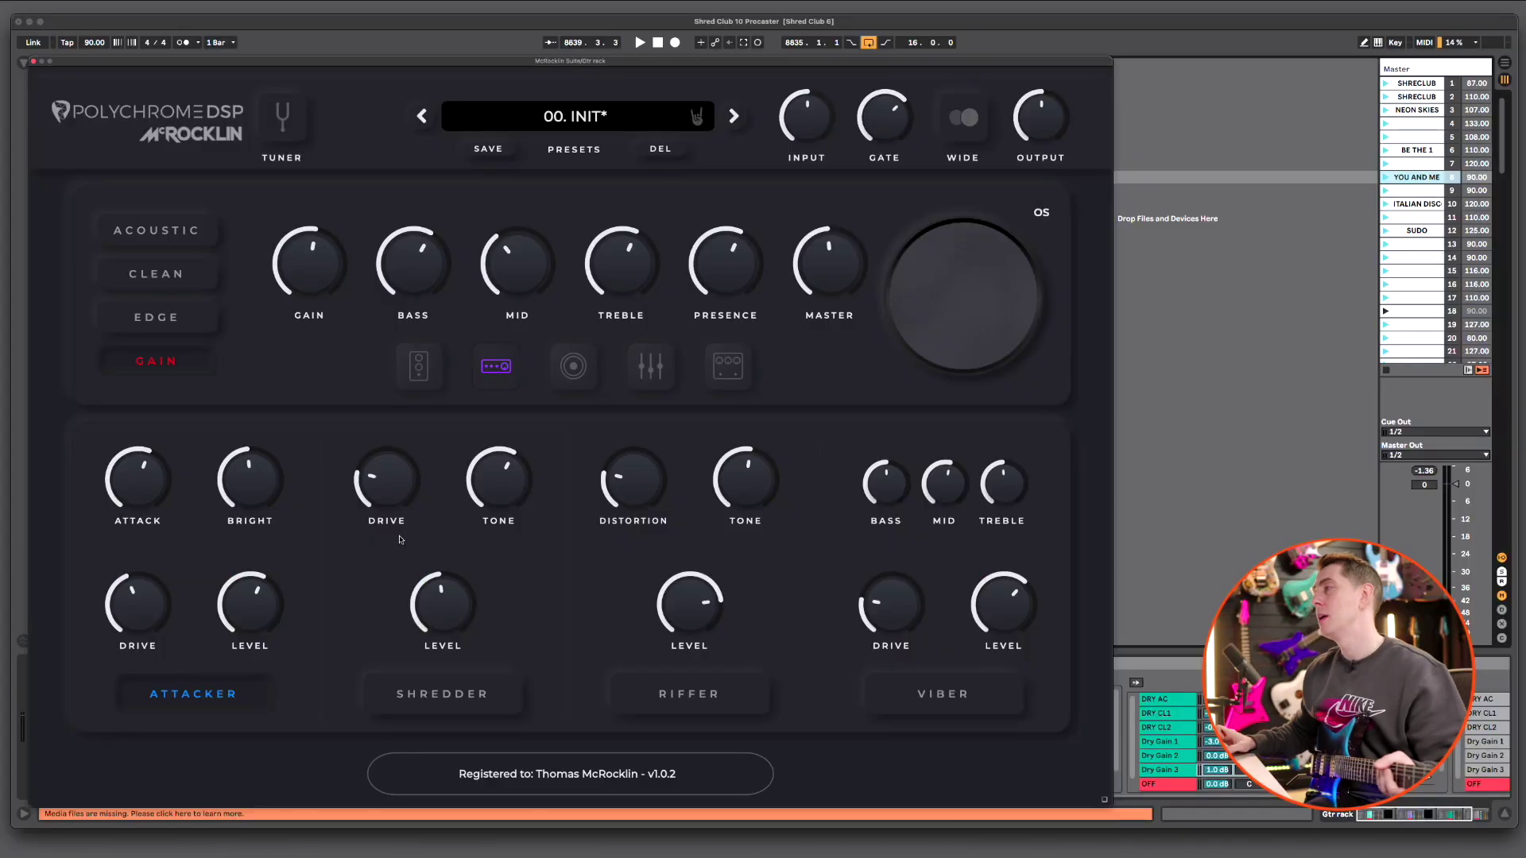
{"action": "left_click_drag", "start_coordinate": [157, 627], "coordinate": [133, 640]}
{"action": "left_click_drag", "start_coordinate": [243, 606], "coordinate": [244, 617]}
{"action": "left_click_drag", "start_coordinate": [384, 487], "coordinate": [386, 527]}
{"action": "left_click", "coordinate": [450, 691]}
{"action": "left_click_drag", "start_coordinate": [880, 147], "coordinate": [883, 129]}
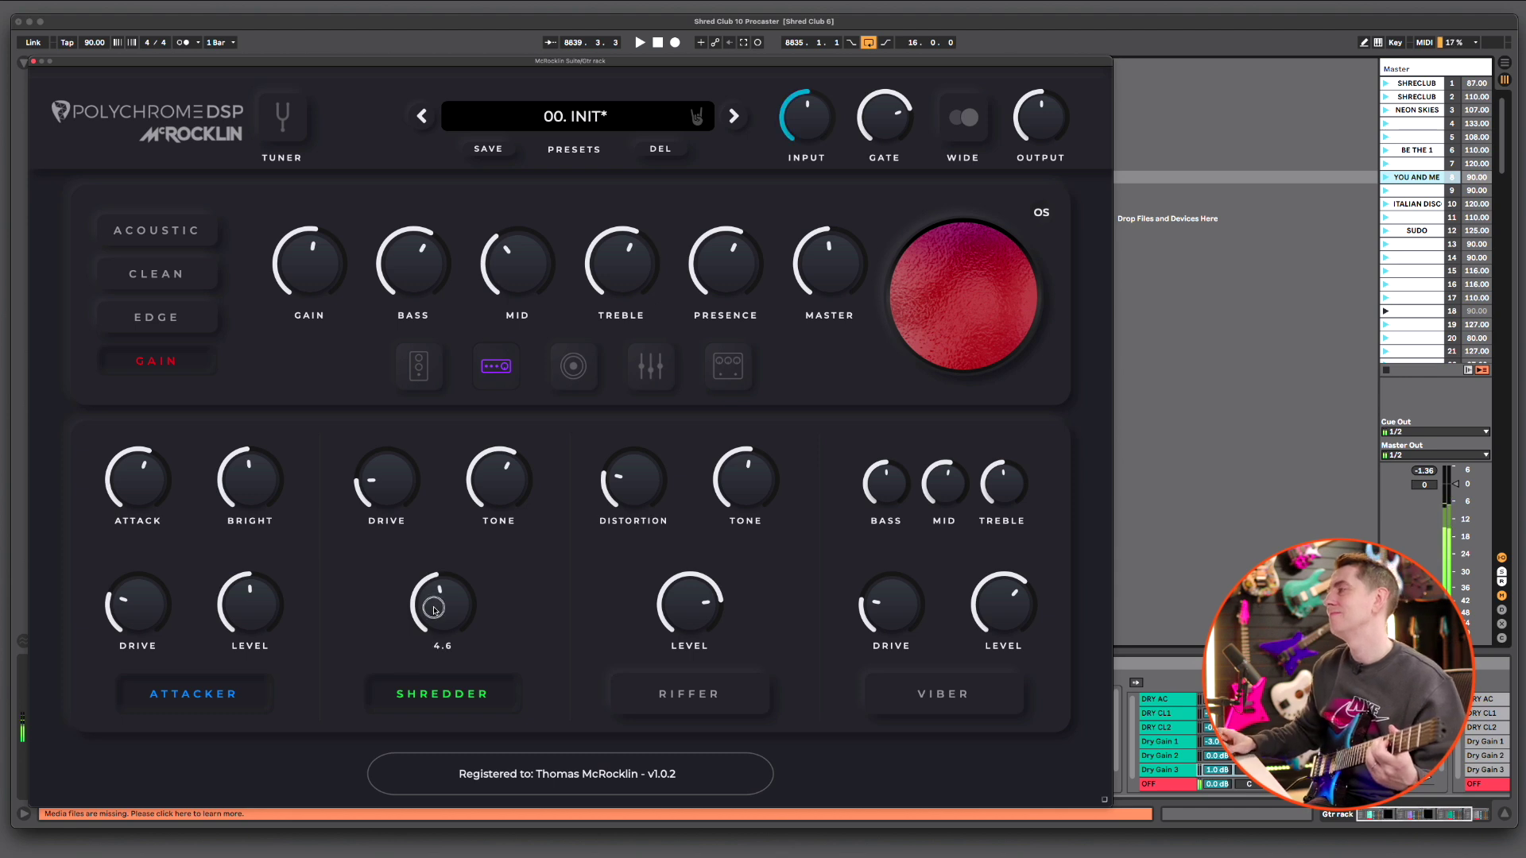
With the Shredder bypassed, raise the Attacker's attack, then re-enable the Shredder to compare the stacked tone
{"action": "left_click", "coordinate": [447, 694]}
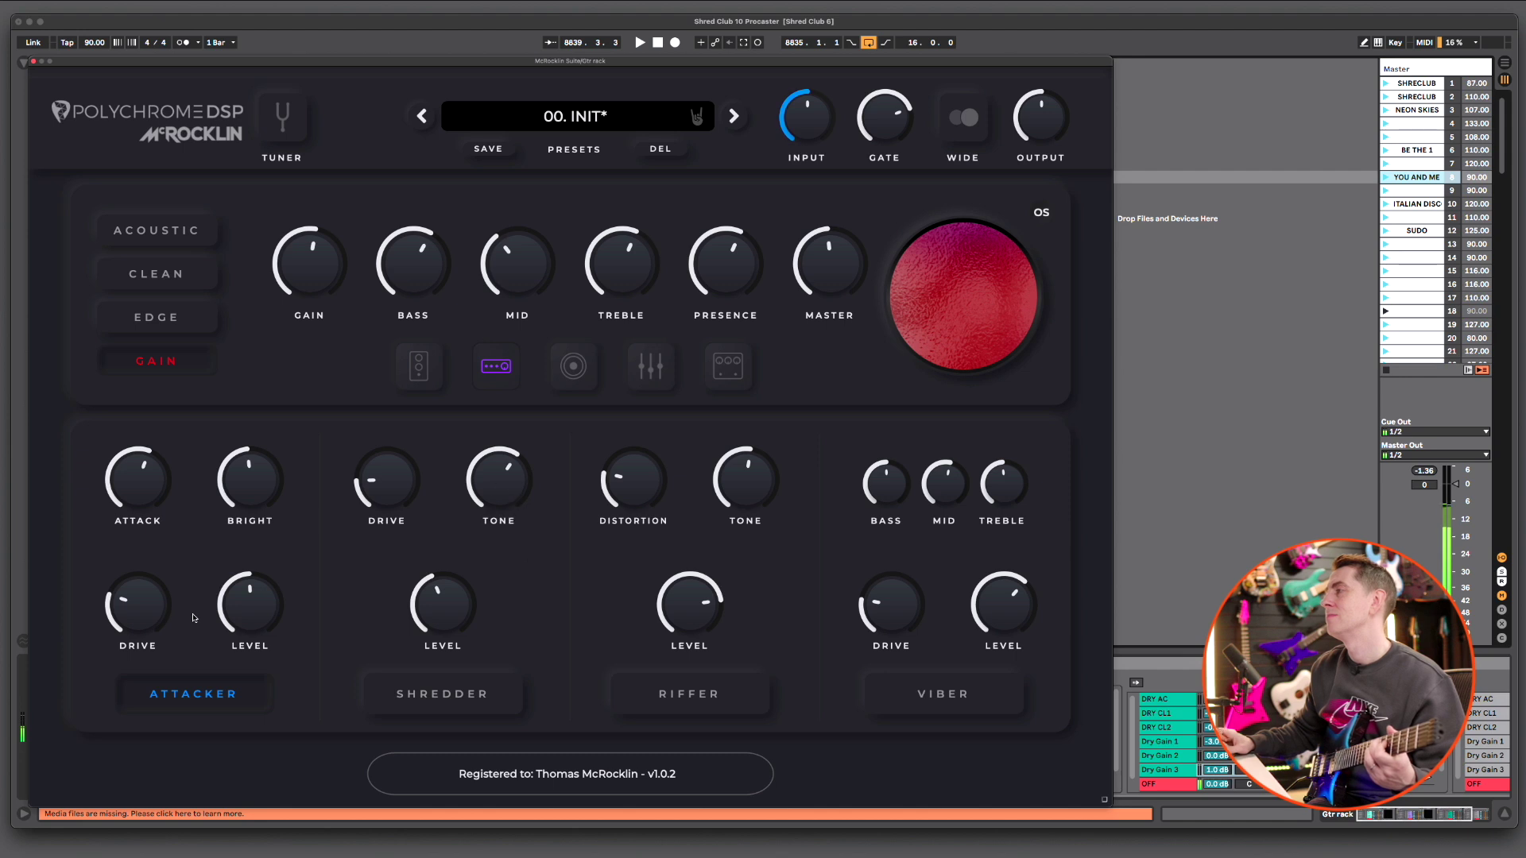
{"action": "left_click_drag", "start_coordinate": [138, 479], "coordinate": [140, 465]}
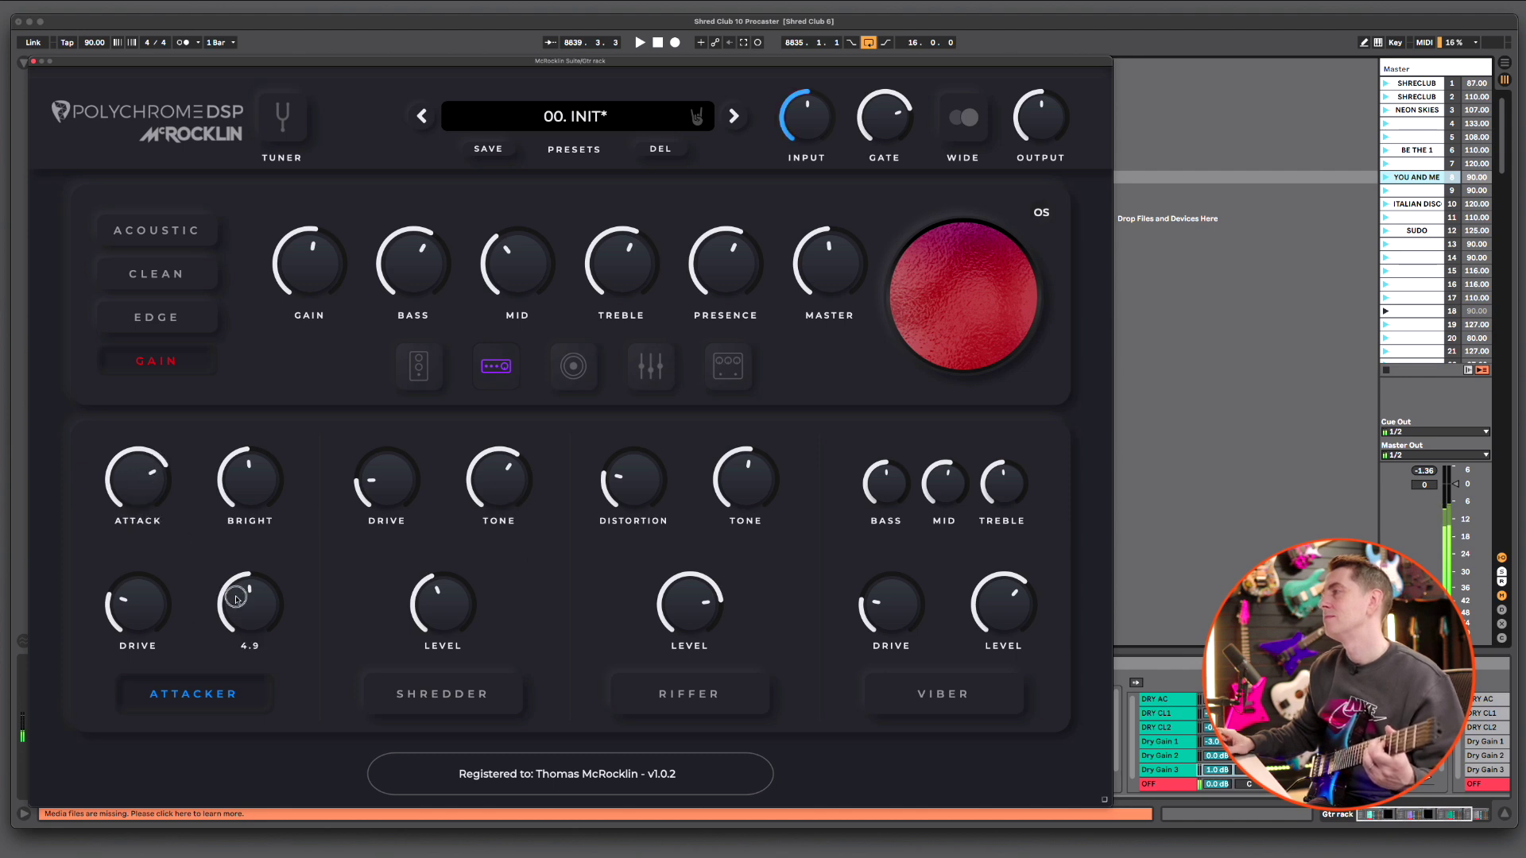
{"action": "left_click", "coordinate": [429, 697]}
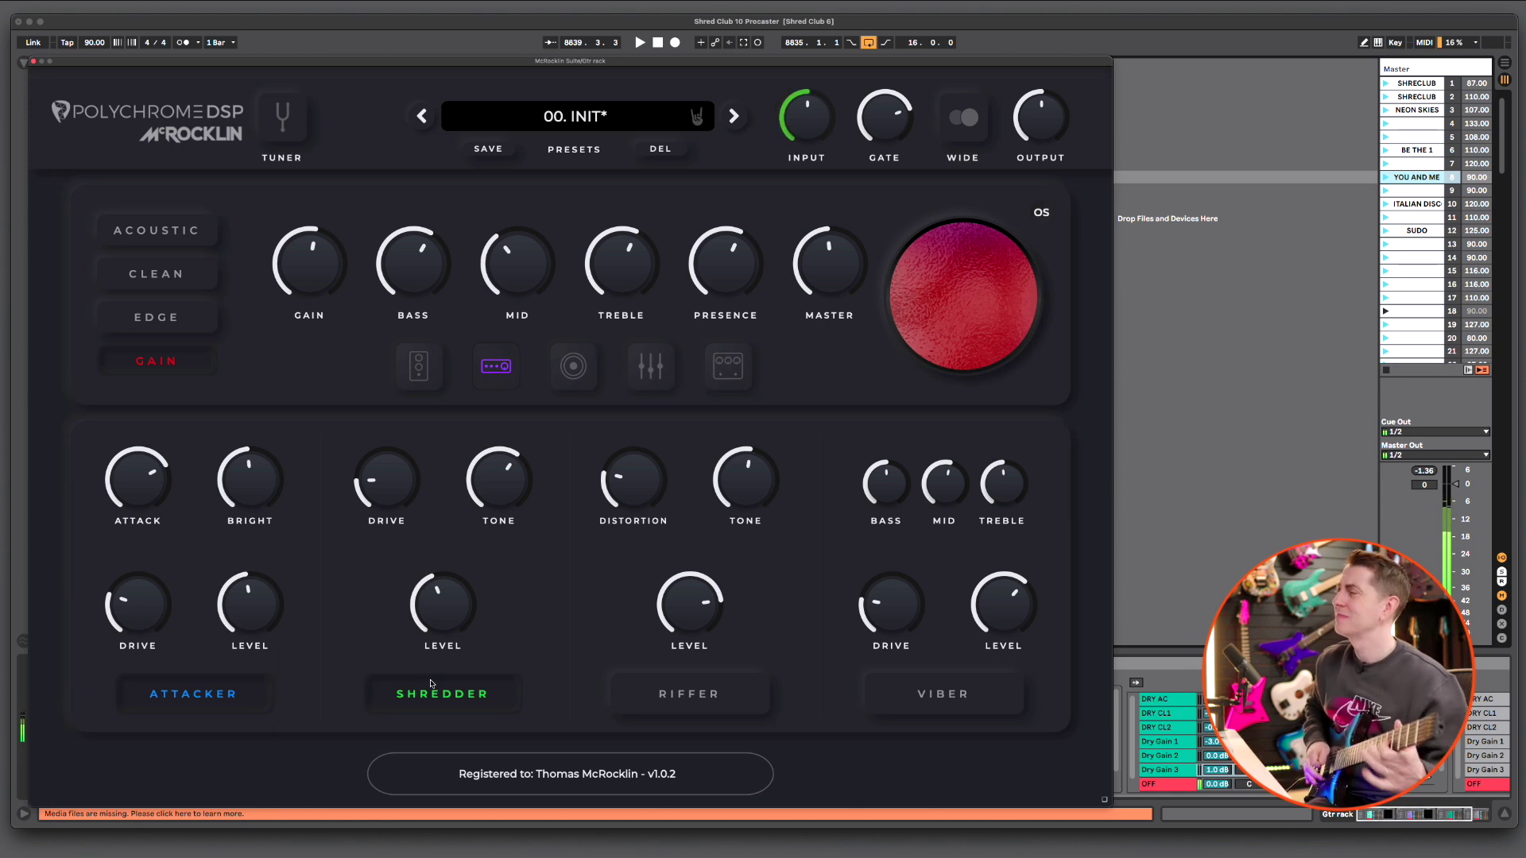
{"action": "mouse_move", "coordinate": [137, 483]}
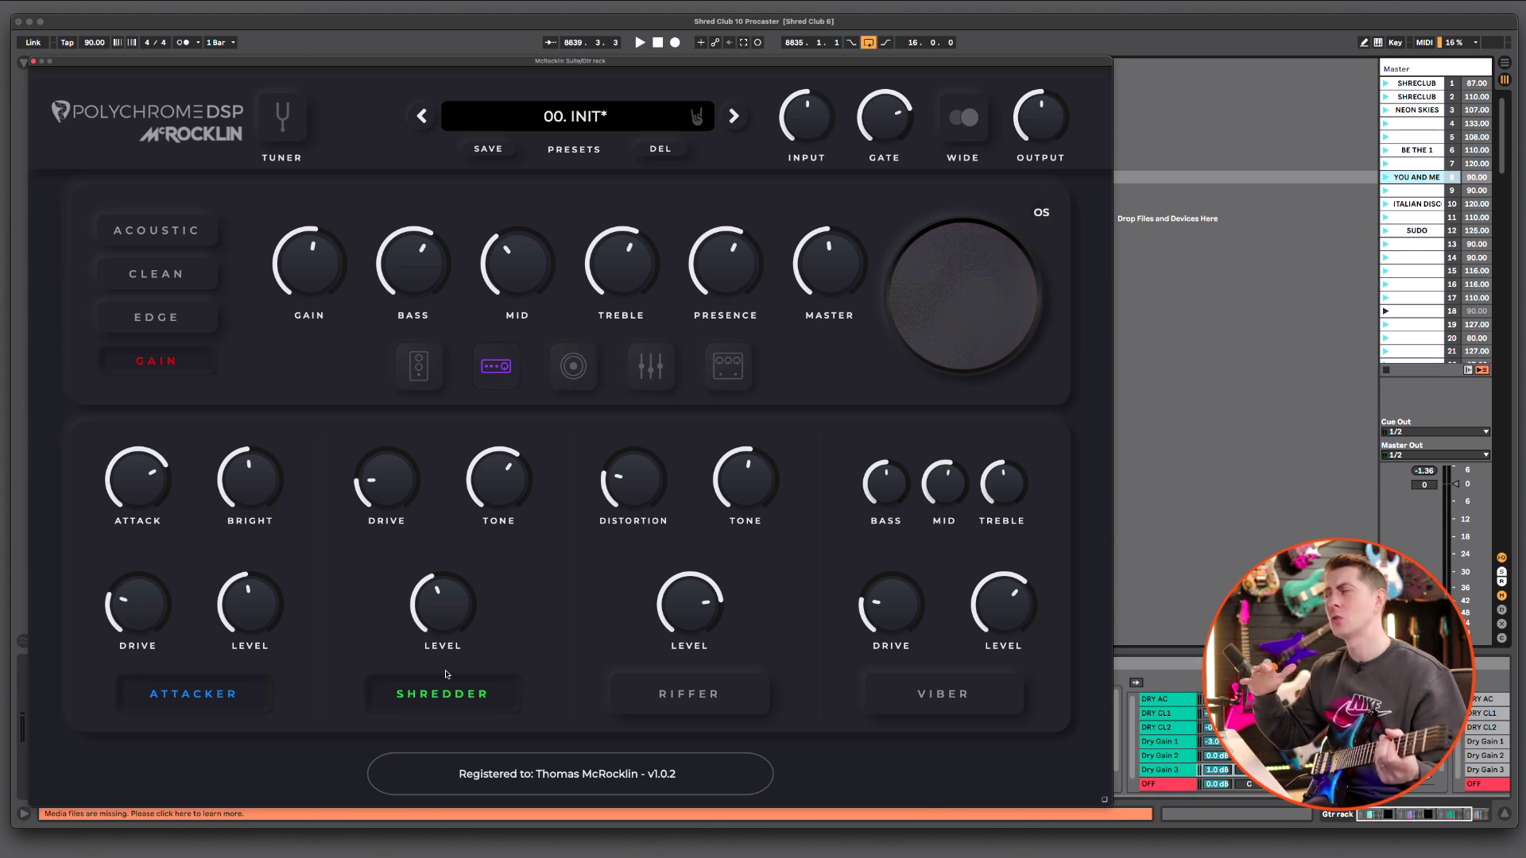
Audition the stacked drive tone against the backing scene, and swap the Shredder for the Viber alongside the Attacker
{"action": "key", "text": "space"}
{"action": "key", "text": "space"}
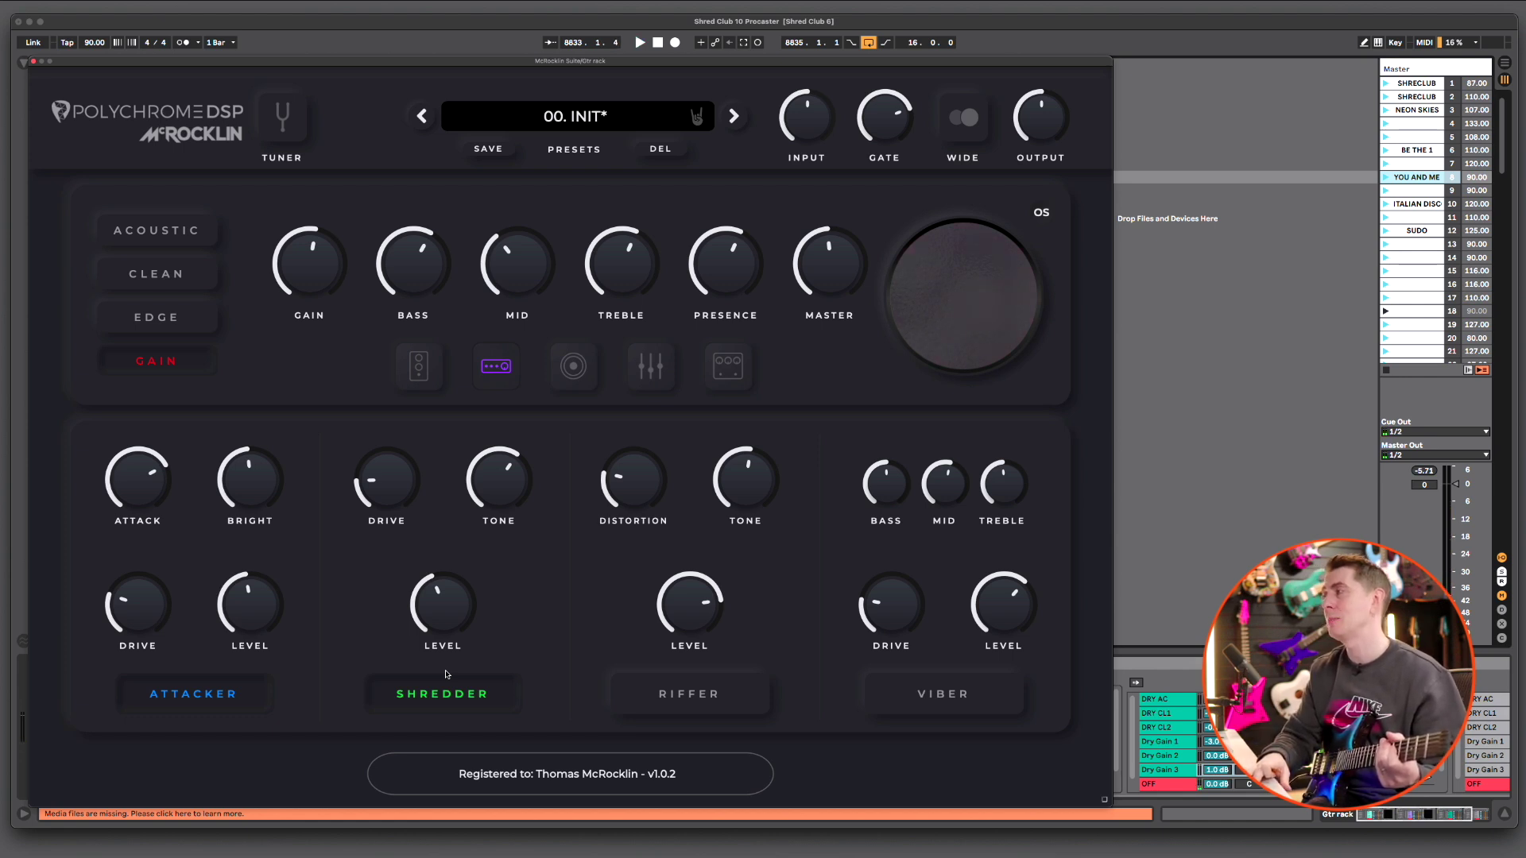
{"action": "key", "text": "space"}
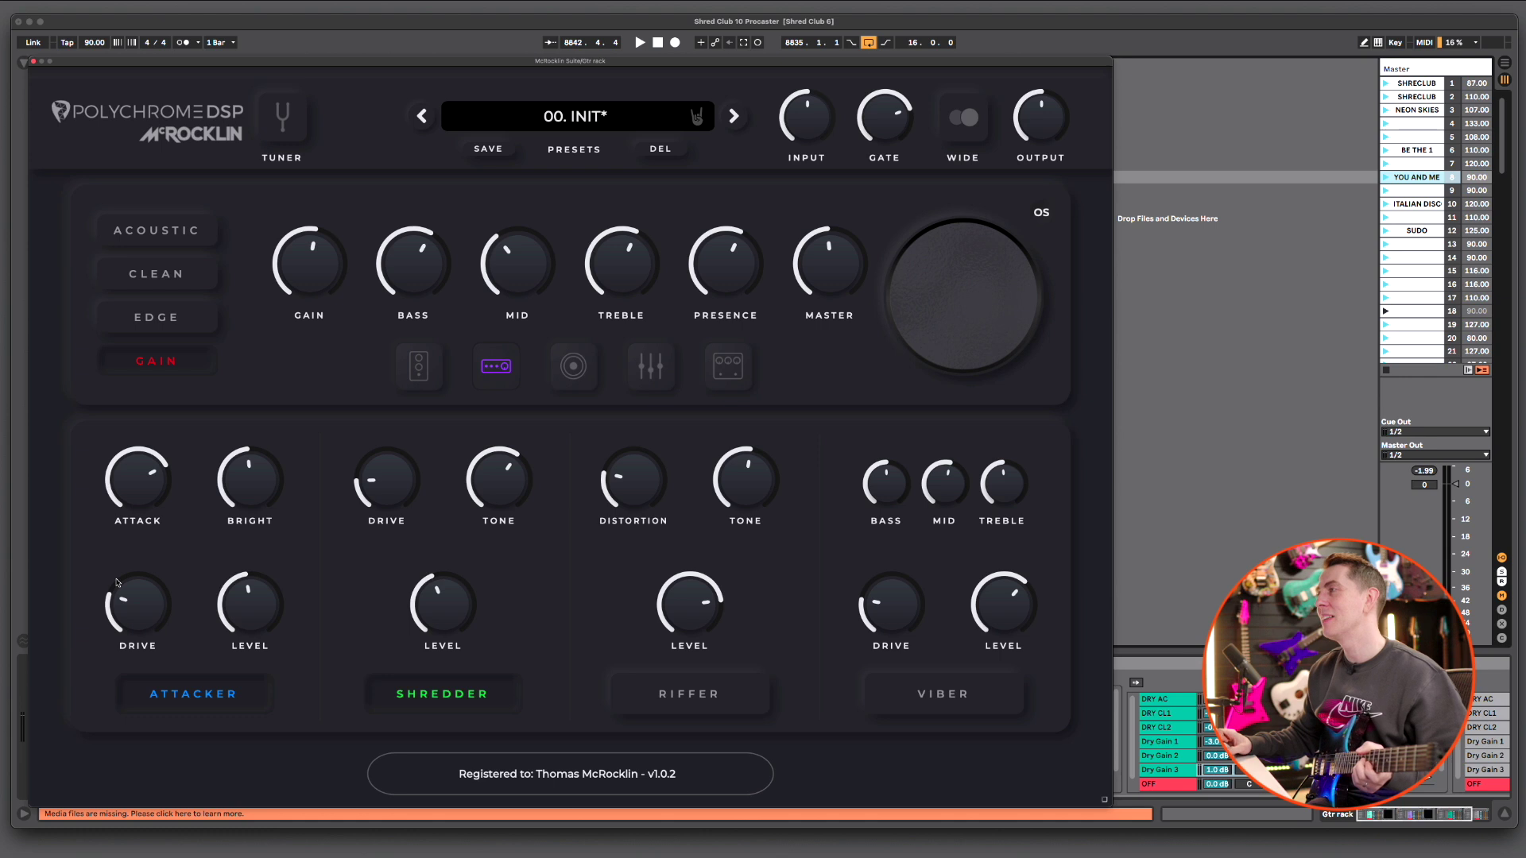
{"action": "mouse_move", "coordinate": [449, 608]}
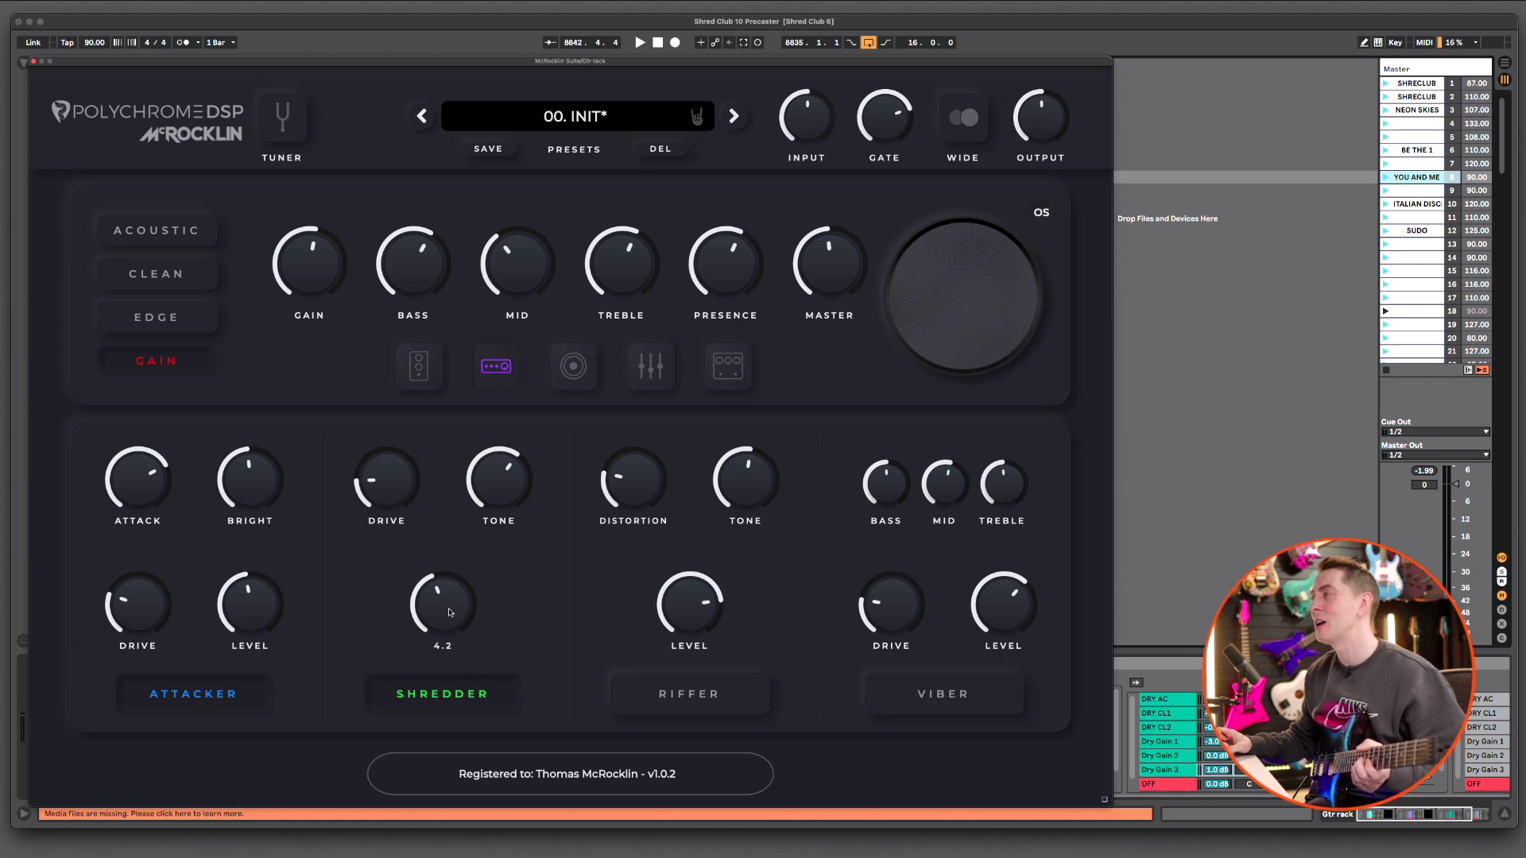
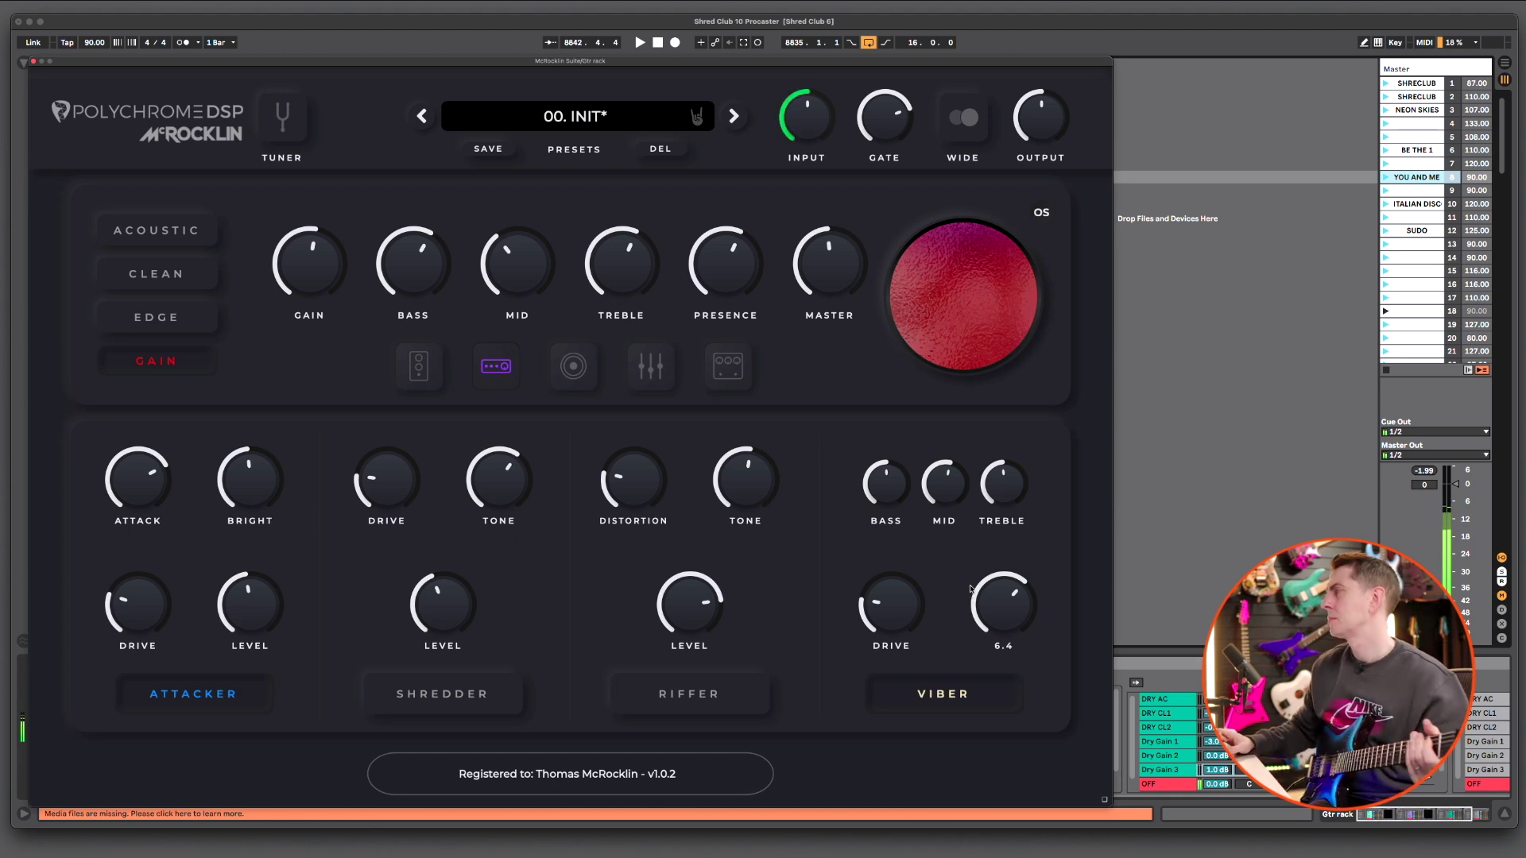
{"action": "mouse_move", "coordinate": [1003, 483]}
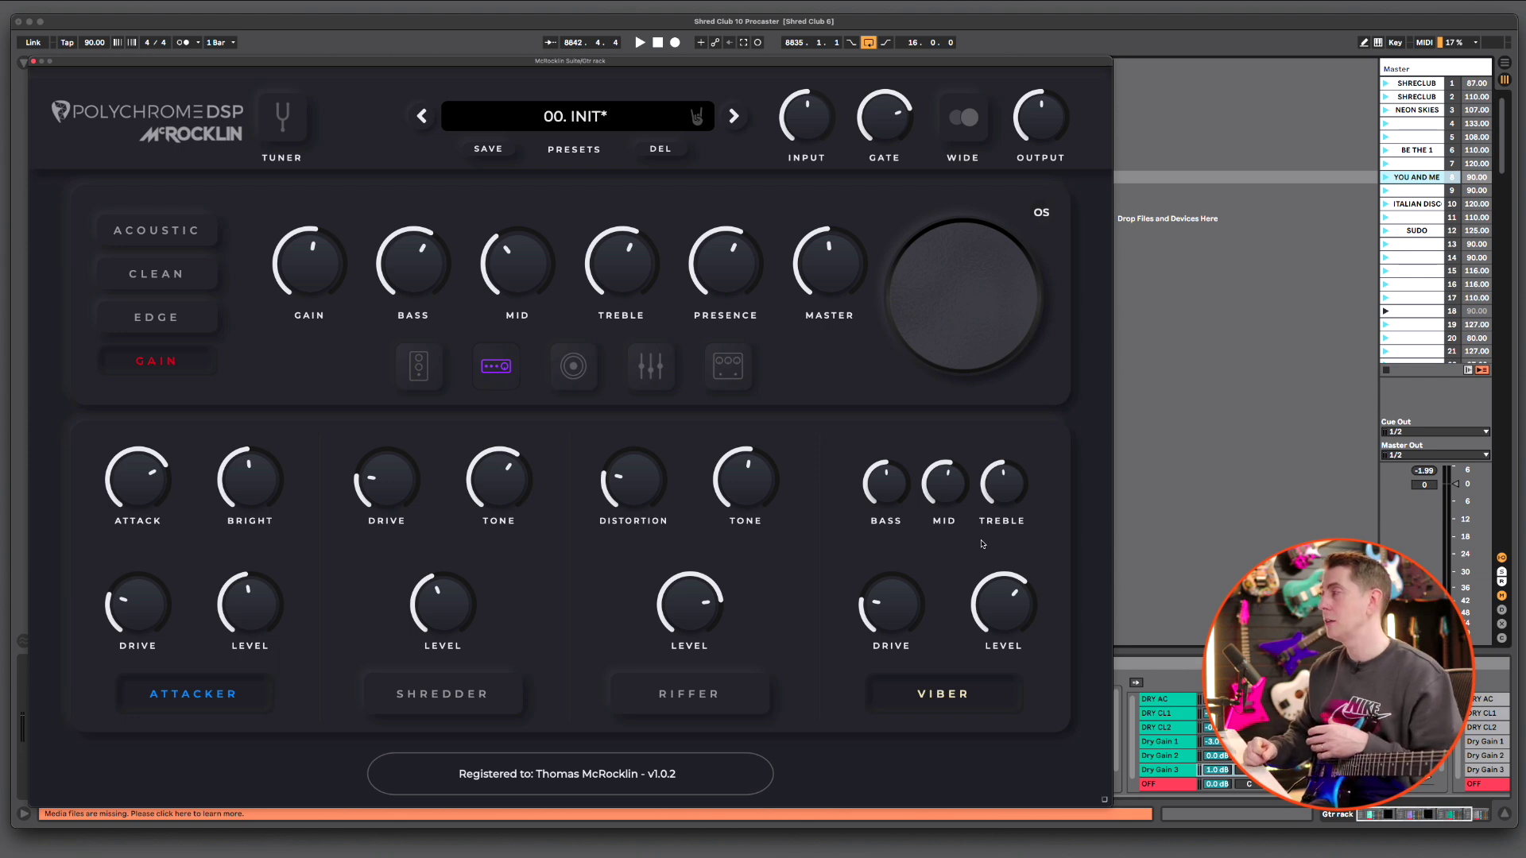
Compare the Pre FX with the drive pedals and try adding a little warmth on the Heatpressor
{"action": "left_click", "coordinate": [417, 364]}
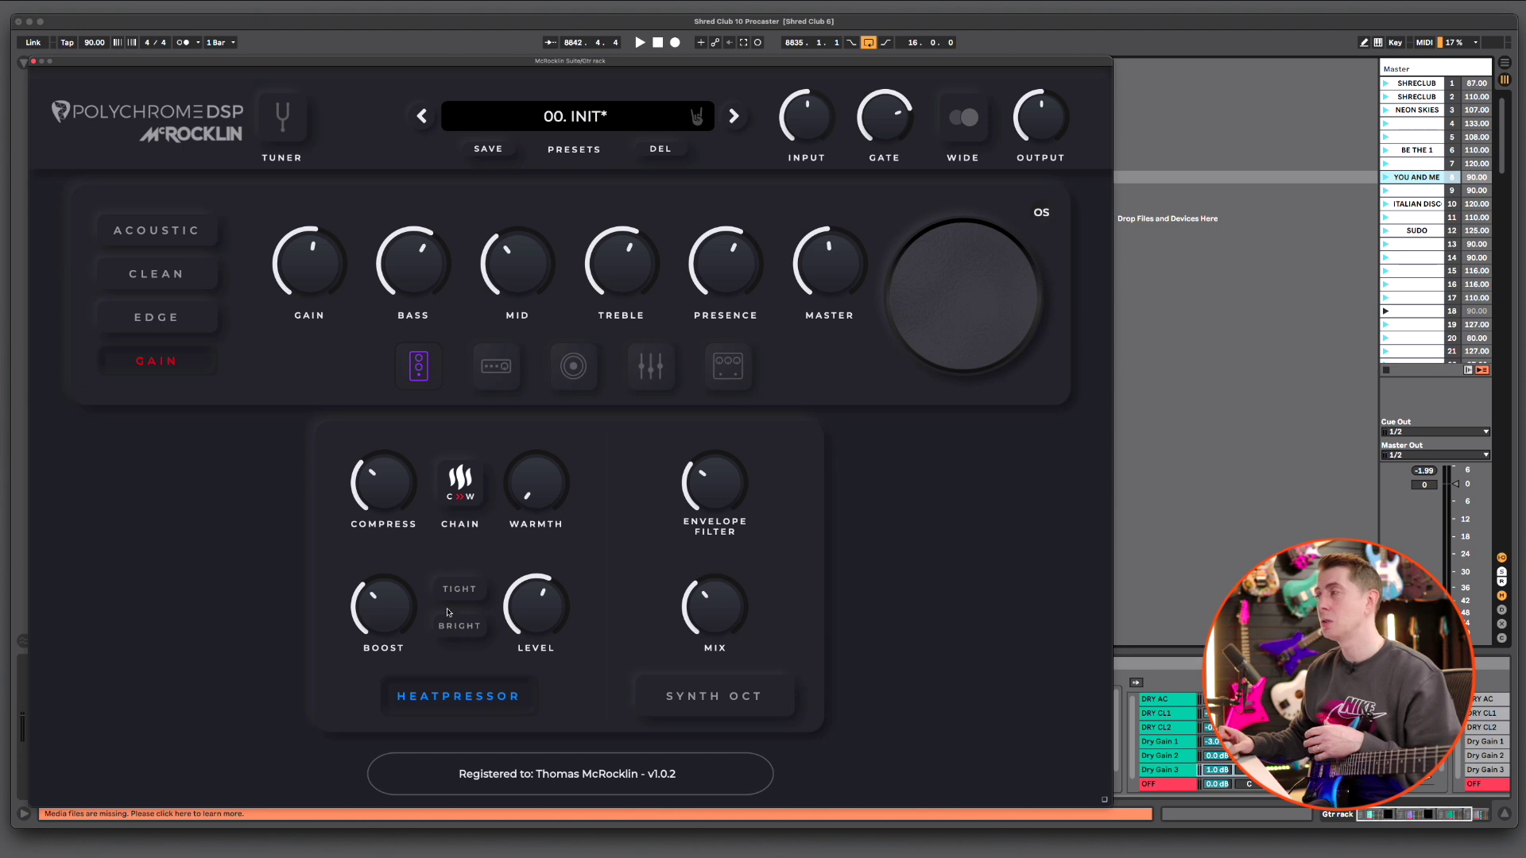
{"action": "left_click", "coordinate": [493, 371]}
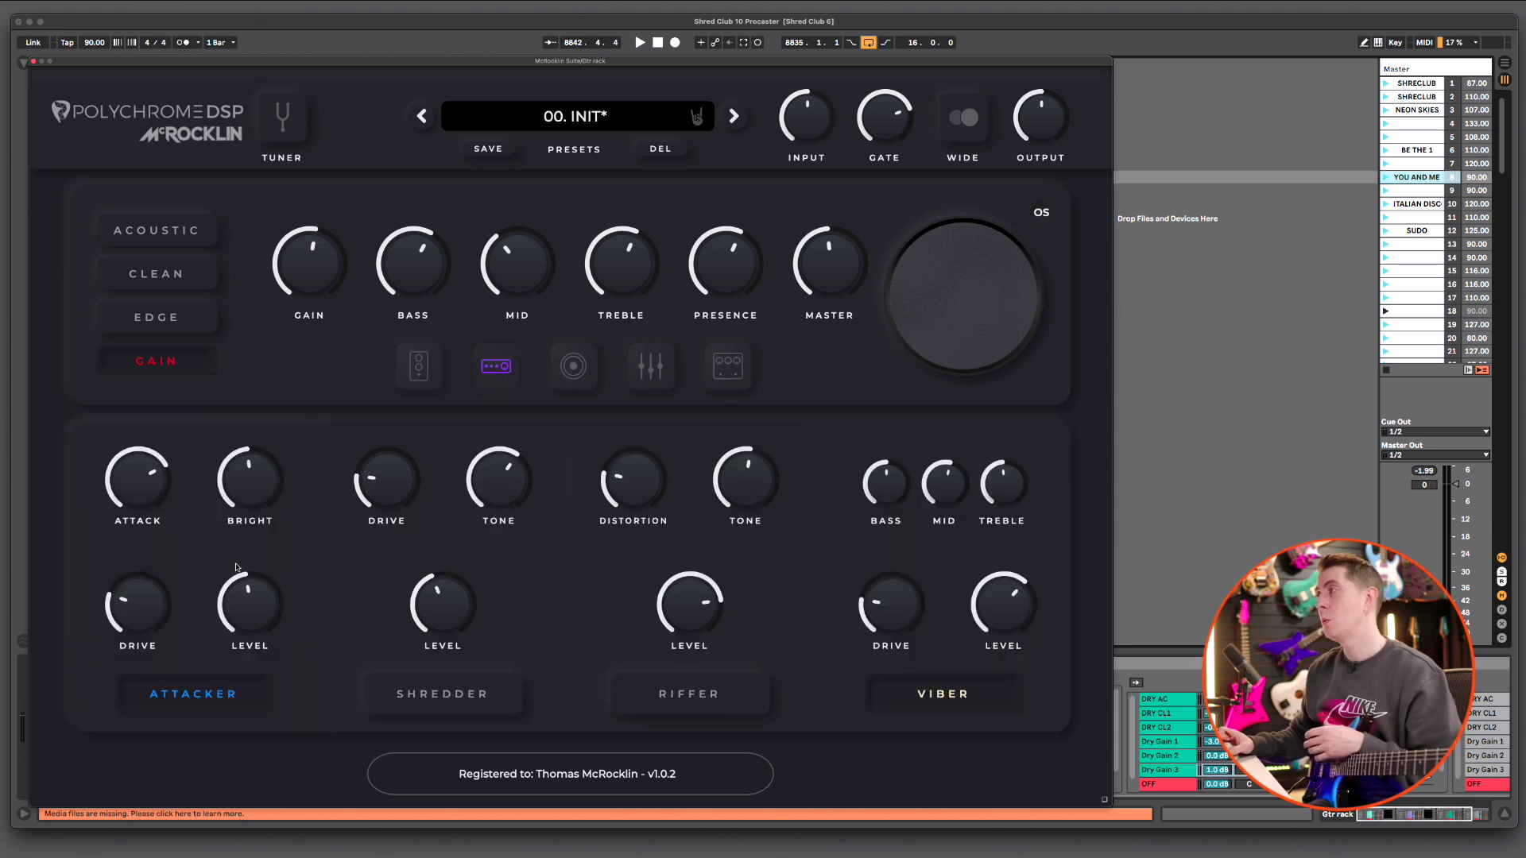
{"action": "left_click", "coordinate": [419, 365]}
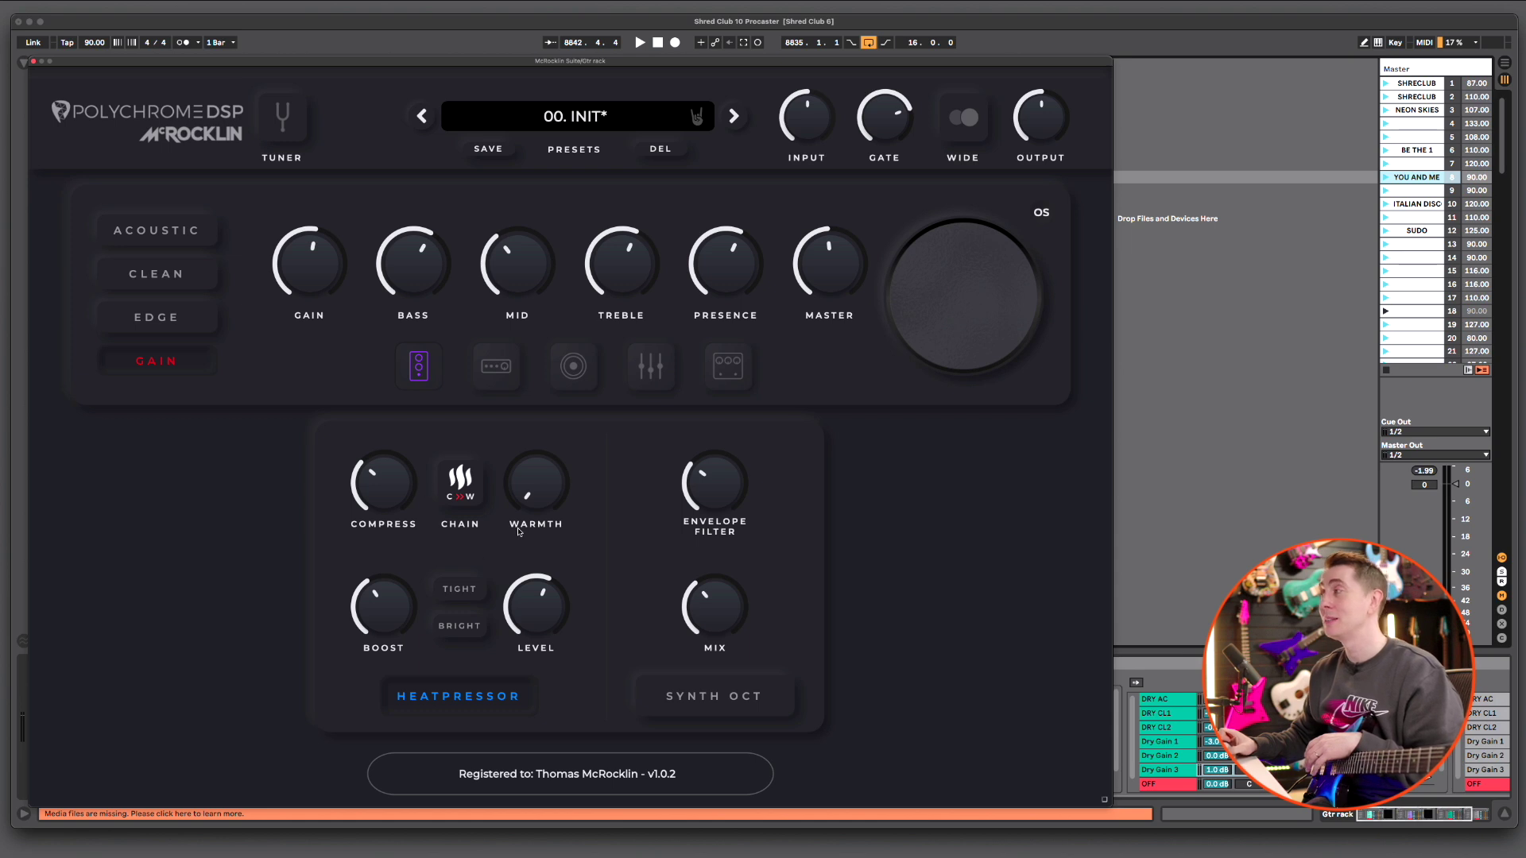
{"action": "mouse_move", "coordinate": [542, 500]}
{"action": "left_mouse_down"}
{"action": "mouse_move", "coordinate": [548, 291]}
{"action": "mouse_move", "coordinate": [558, 597]}
{"action": "mouse_move", "coordinate": [559, 360]}
{"action": "mouse_move", "coordinate": [536, 522]}
{"action": "left_mouse_up"}
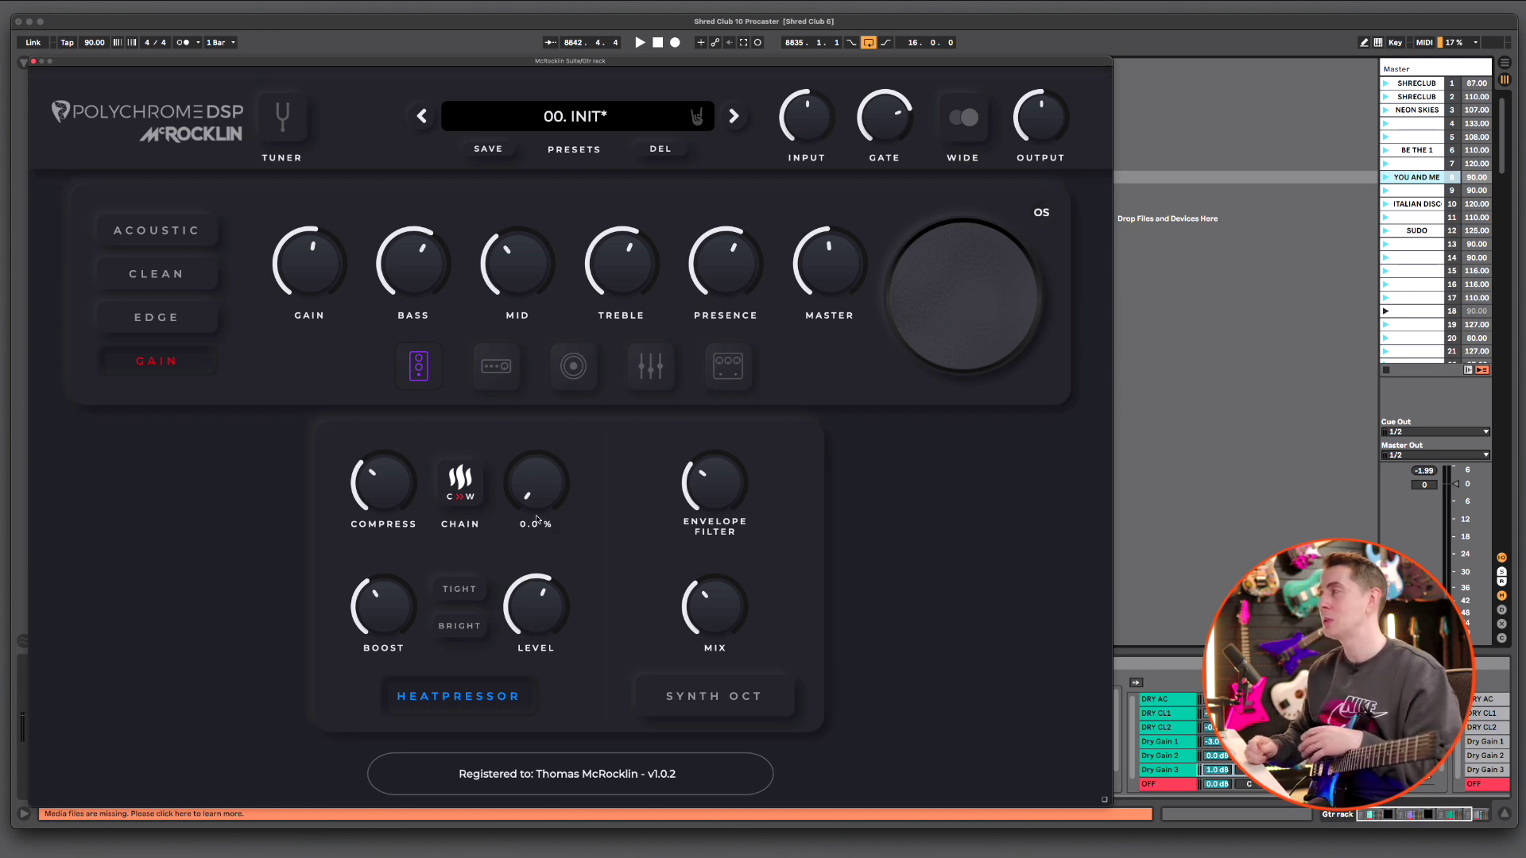
{"action": "left_click_drag", "start_coordinate": [533, 501], "coordinate": [533, 493]}
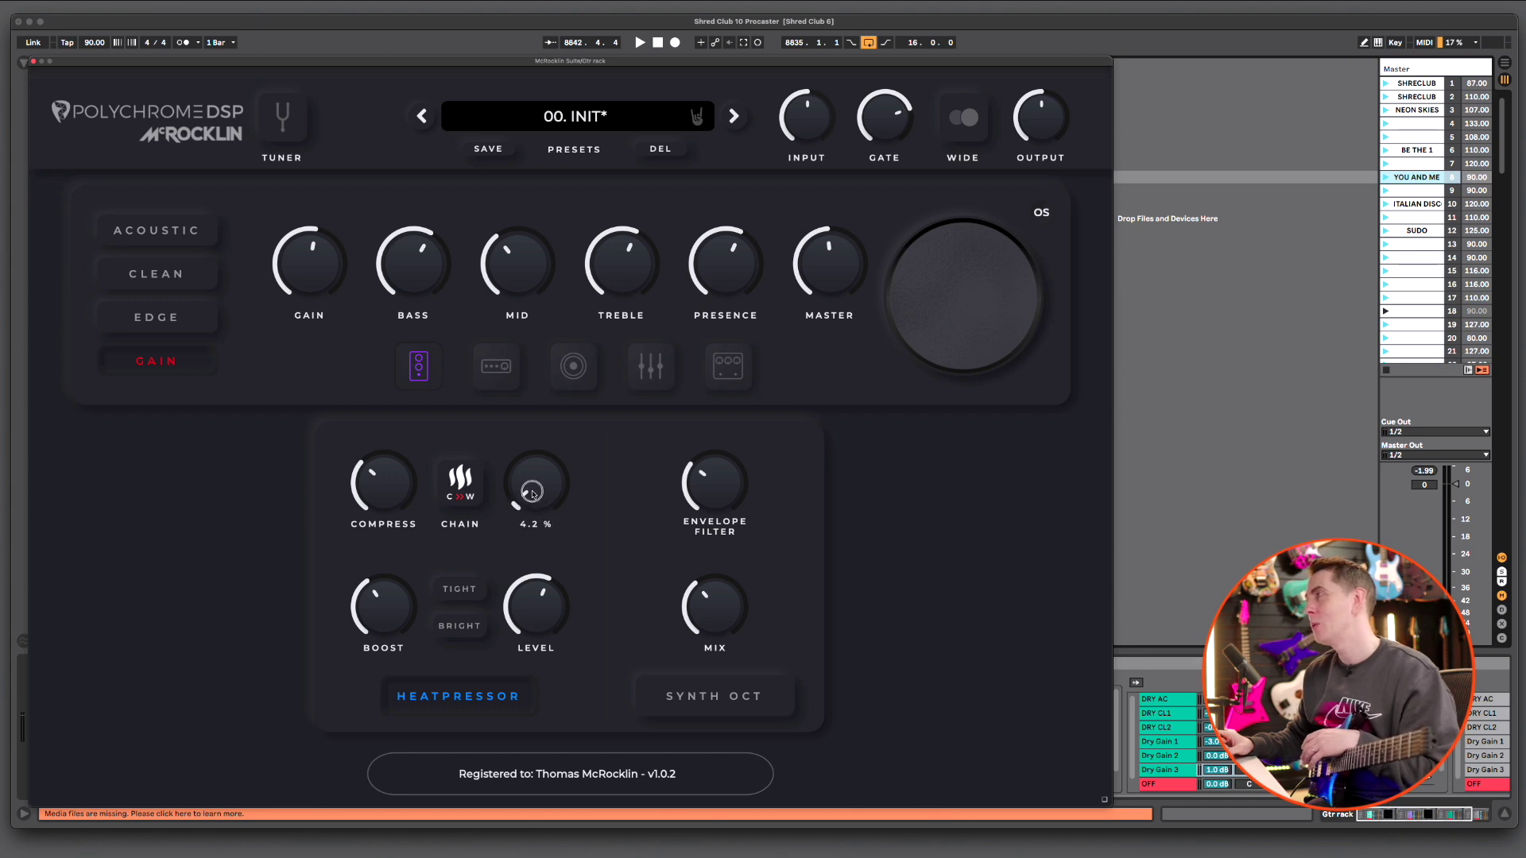
Browse the factory preset categories, including Riff & Shred and Clean, without loading another preset
{"action": "left_click", "coordinate": [558, 118]}
{"action": "mouse_move", "coordinate": [578, 147]}
{"action": "mouse_move", "coordinate": [784, 165]}
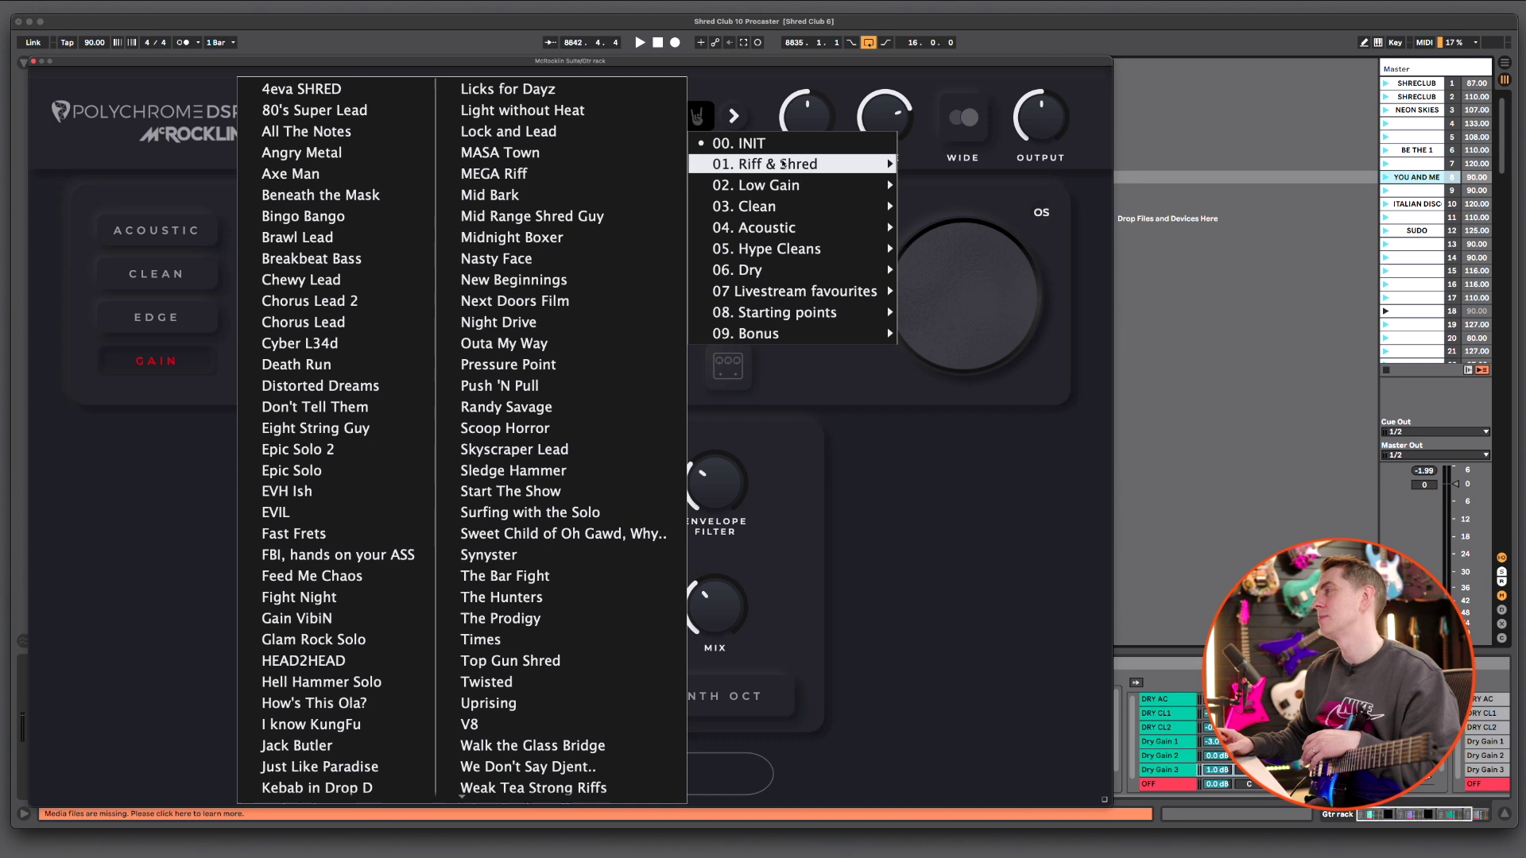
{"action": "mouse_move", "coordinate": [781, 211]}
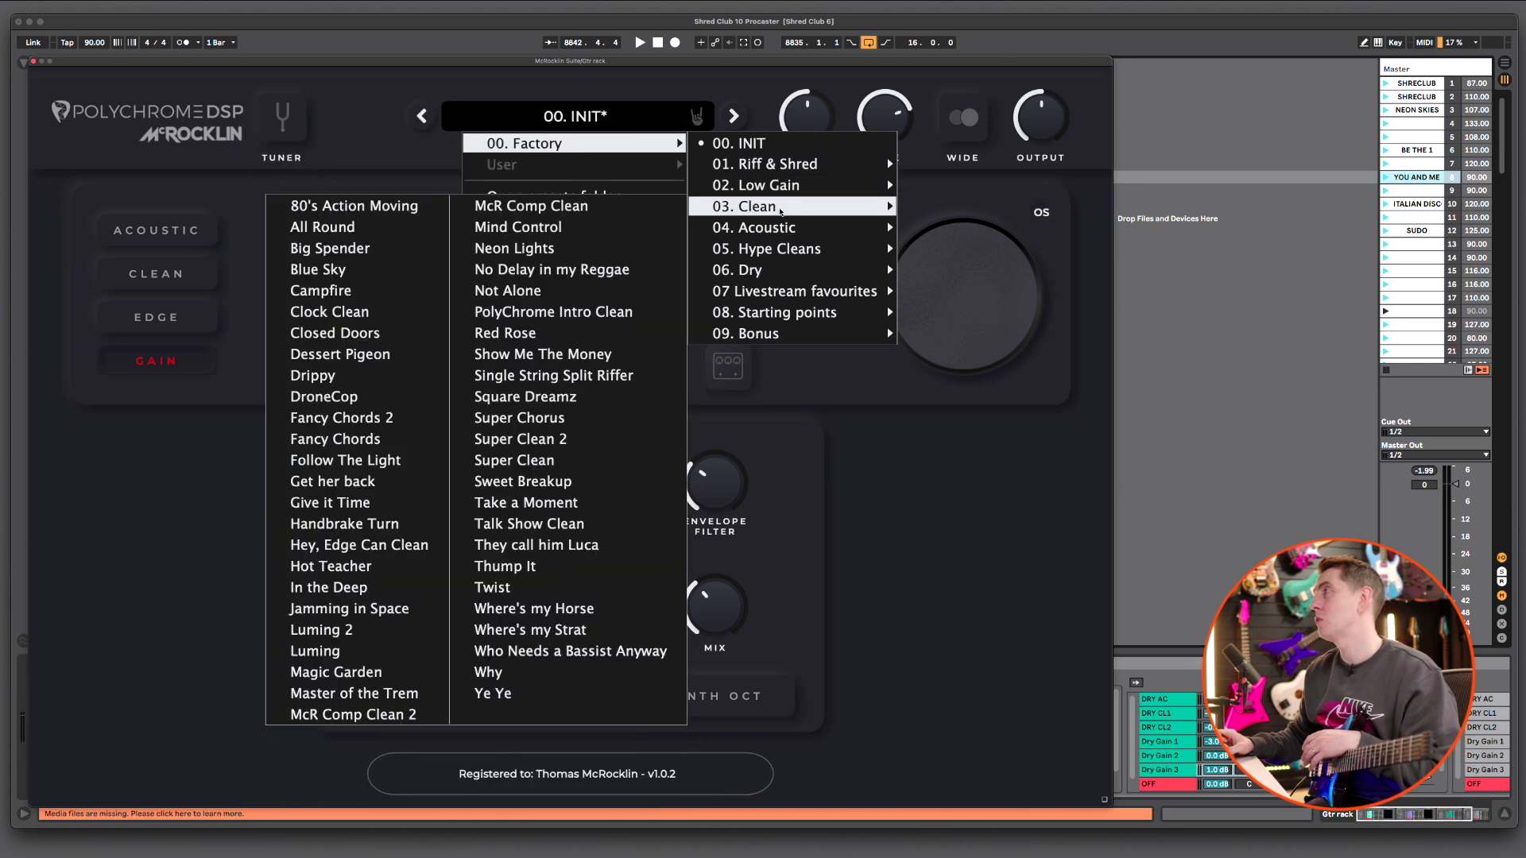
{"action": "left_click", "coordinate": [763, 86]}
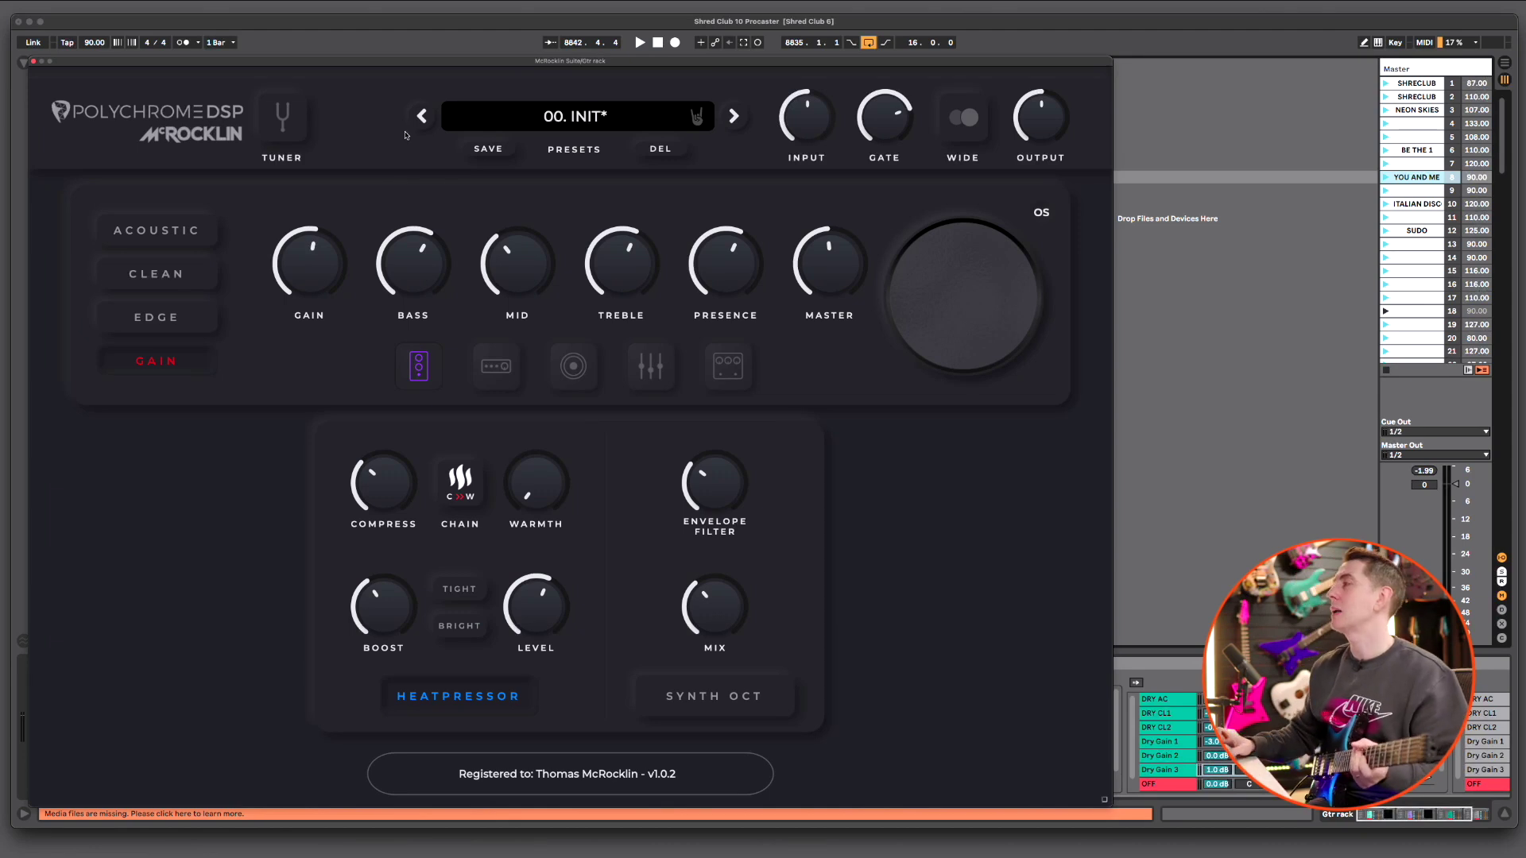
In the drive pedals, raise the Viber's mid, lower its bass, and reduce the Attacker's attack
{"action": "left_click", "coordinate": [486, 378]}
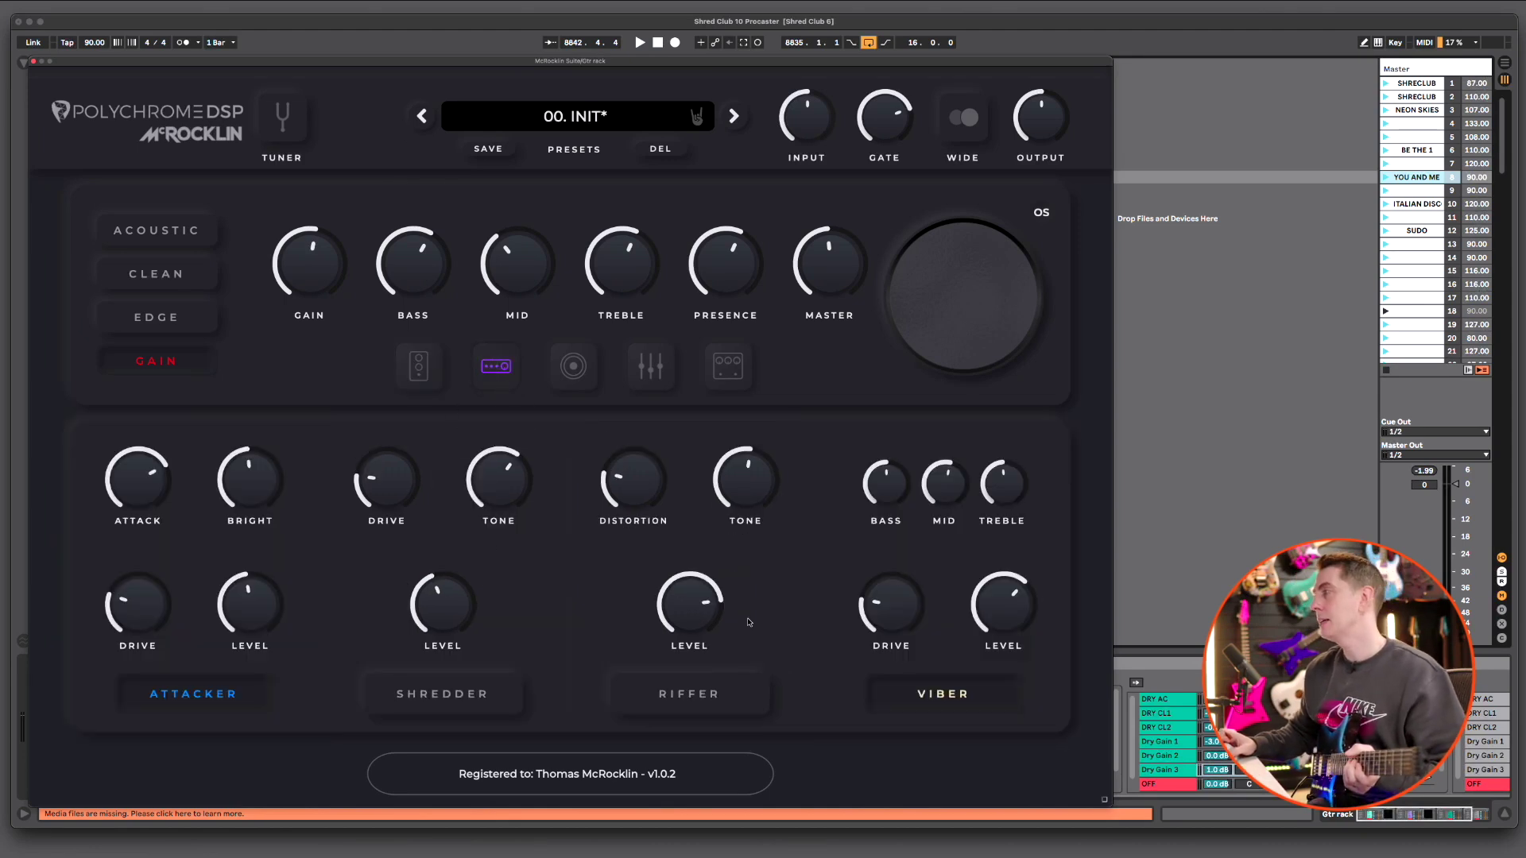
{"action": "left_click_drag", "start_coordinate": [937, 524], "coordinate": [935, 722]}
{"action": "left_click_drag", "start_coordinate": [948, 481], "coordinate": [940, 494]}
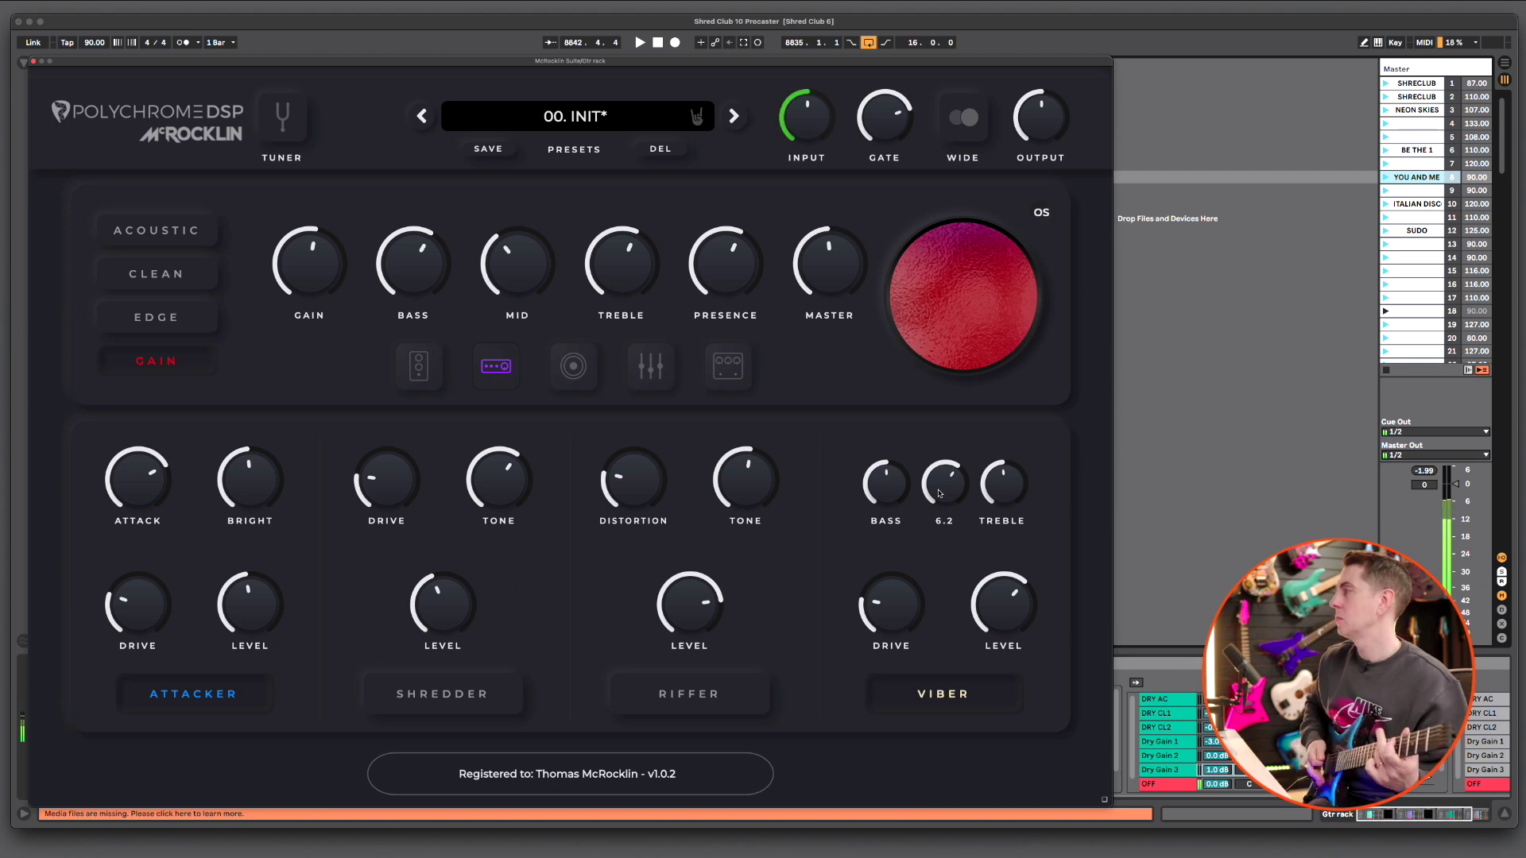
{"action": "left_click_drag", "start_coordinate": [891, 483], "coordinate": [911, 497]}
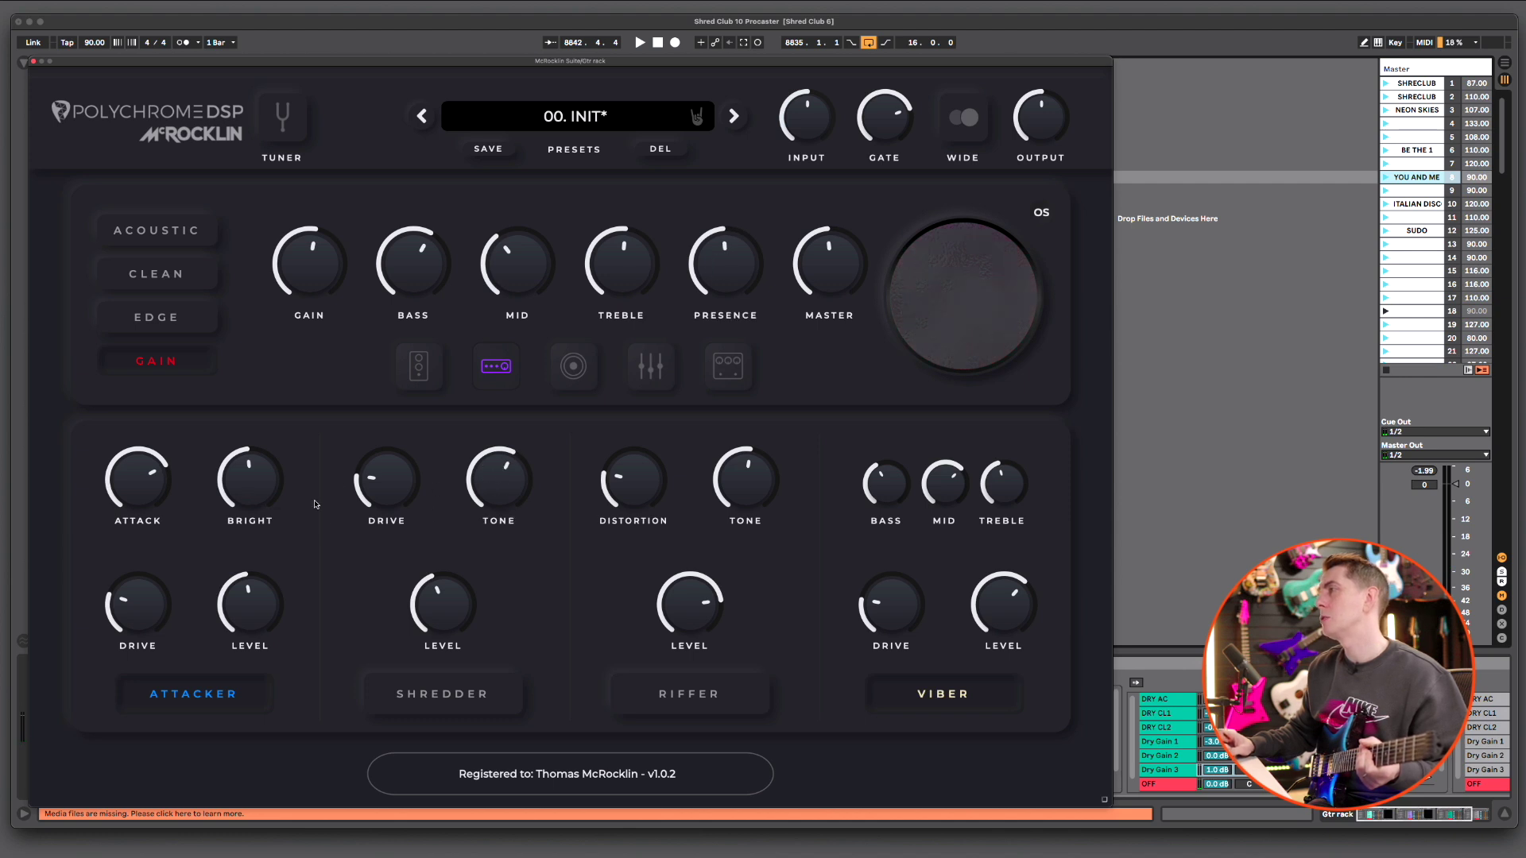
{"action": "left_click_drag", "start_coordinate": [157, 491], "coordinate": [157, 512]}
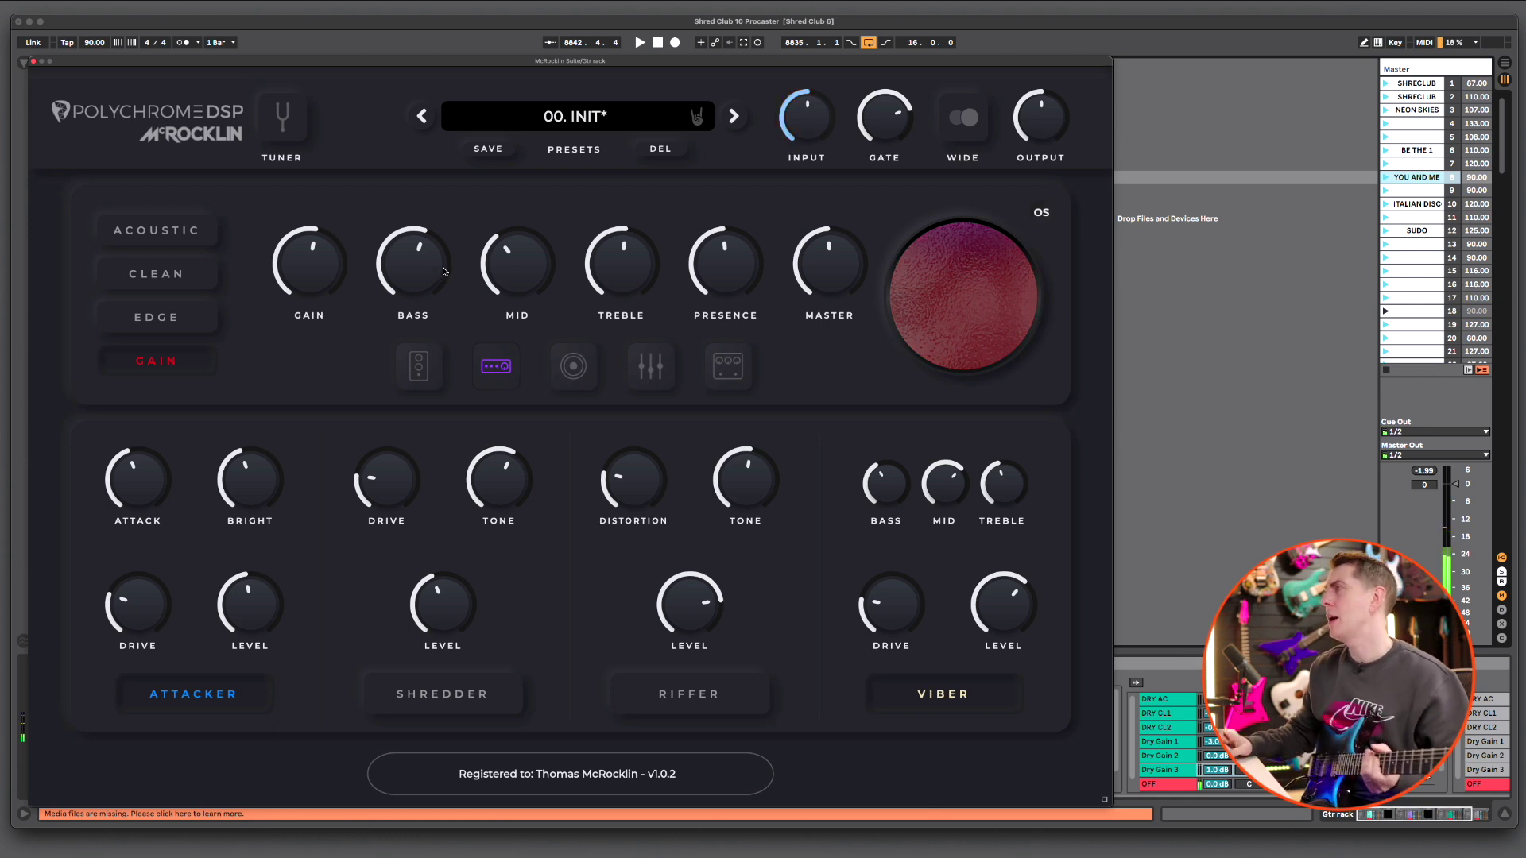
Set the speakers' lo cut to 45.9 % and air to 19.8 %, raise the hi cut, and audition the tone with the backing scene
{"action": "left_click", "coordinate": [574, 367]}
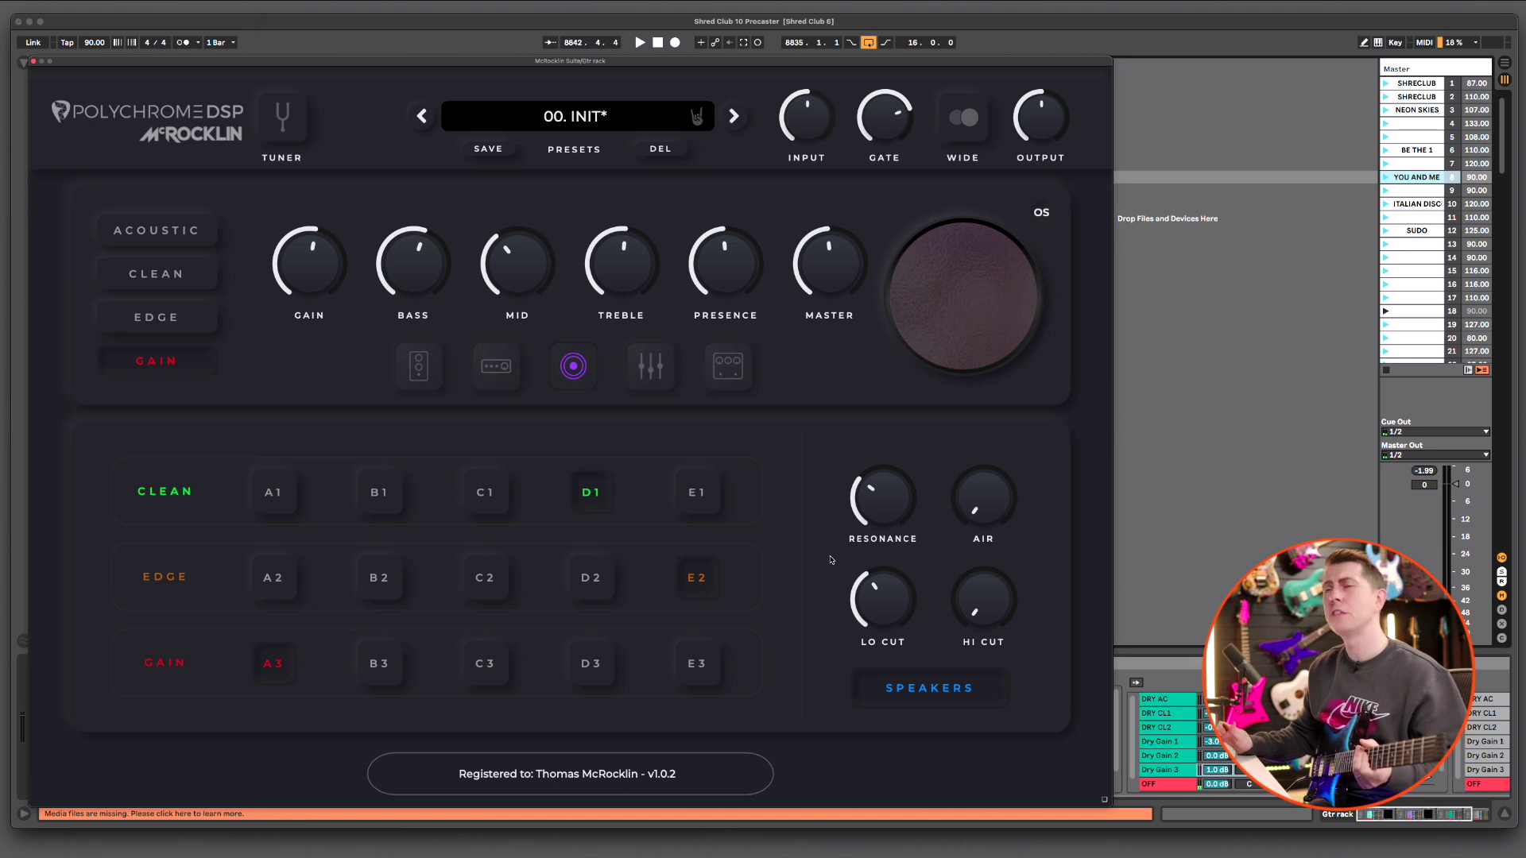
{"action": "left_click_drag", "start_coordinate": [875, 608], "coordinate": [866, 595]}
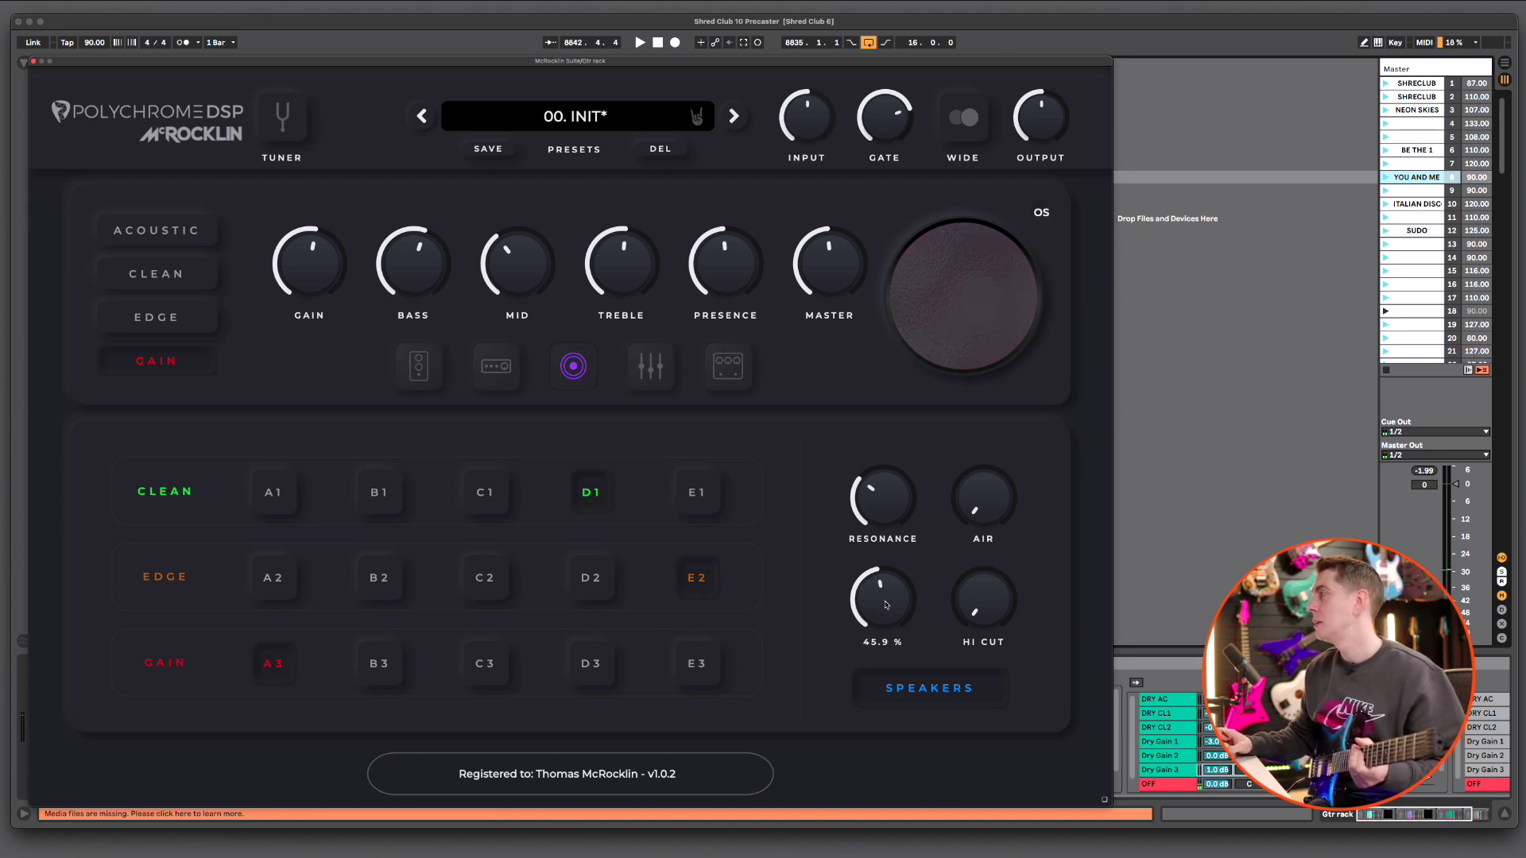
{"action": "mouse_move", "coordinate": [974, 501]}
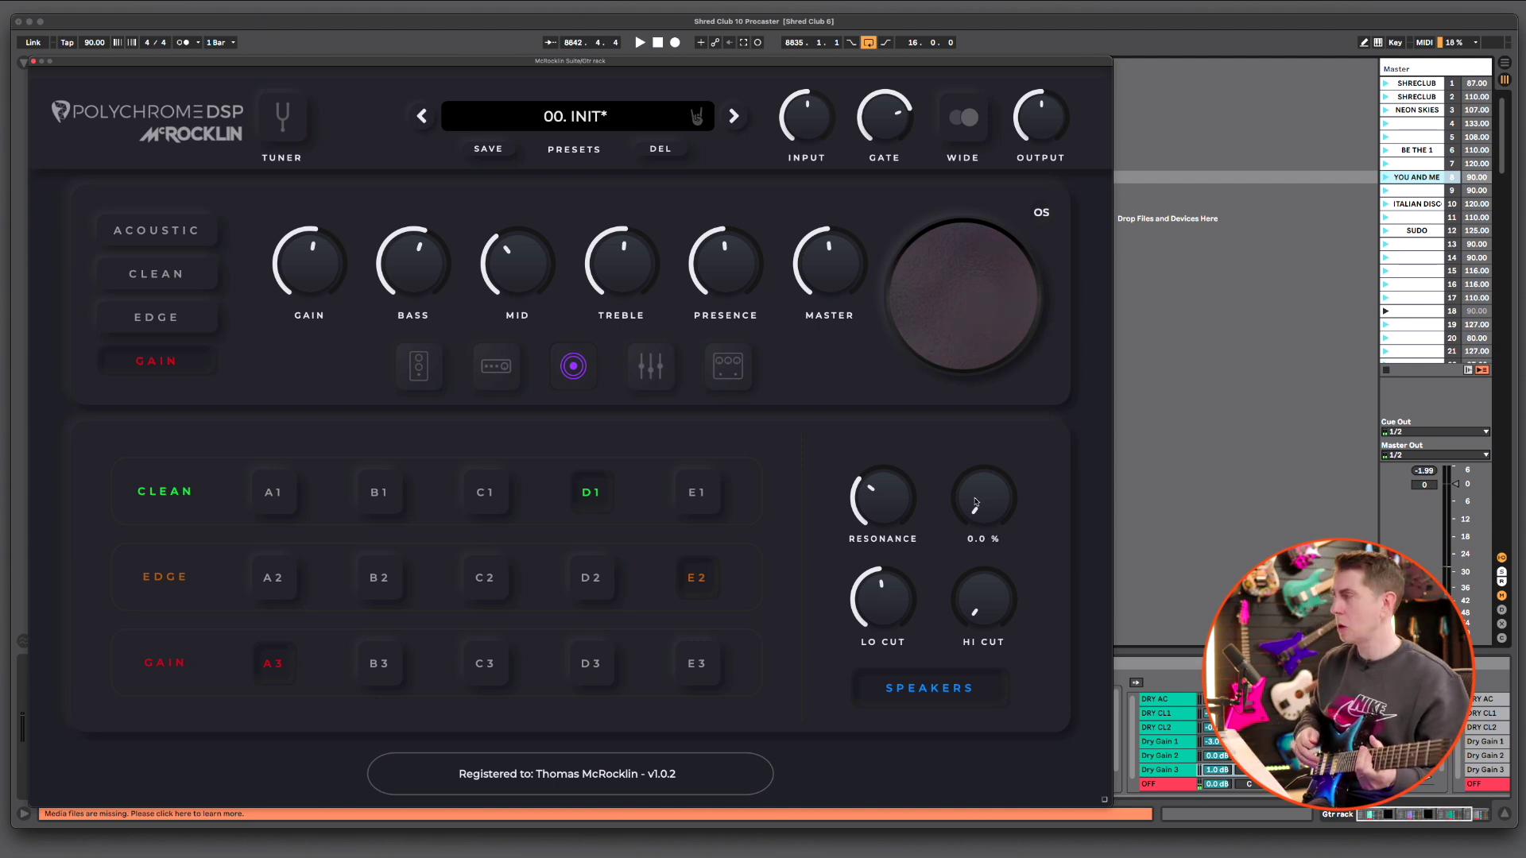
{"action": "mouse_move", "coordinate": [976, 502]}
{"action": "left_mouse_down"}
{"action": "mouse_move", "coordinate": [978, 469]}
{"action": "mouse_move", "coordinate": [982, 492]}
{"action": "left_mouse_up"}
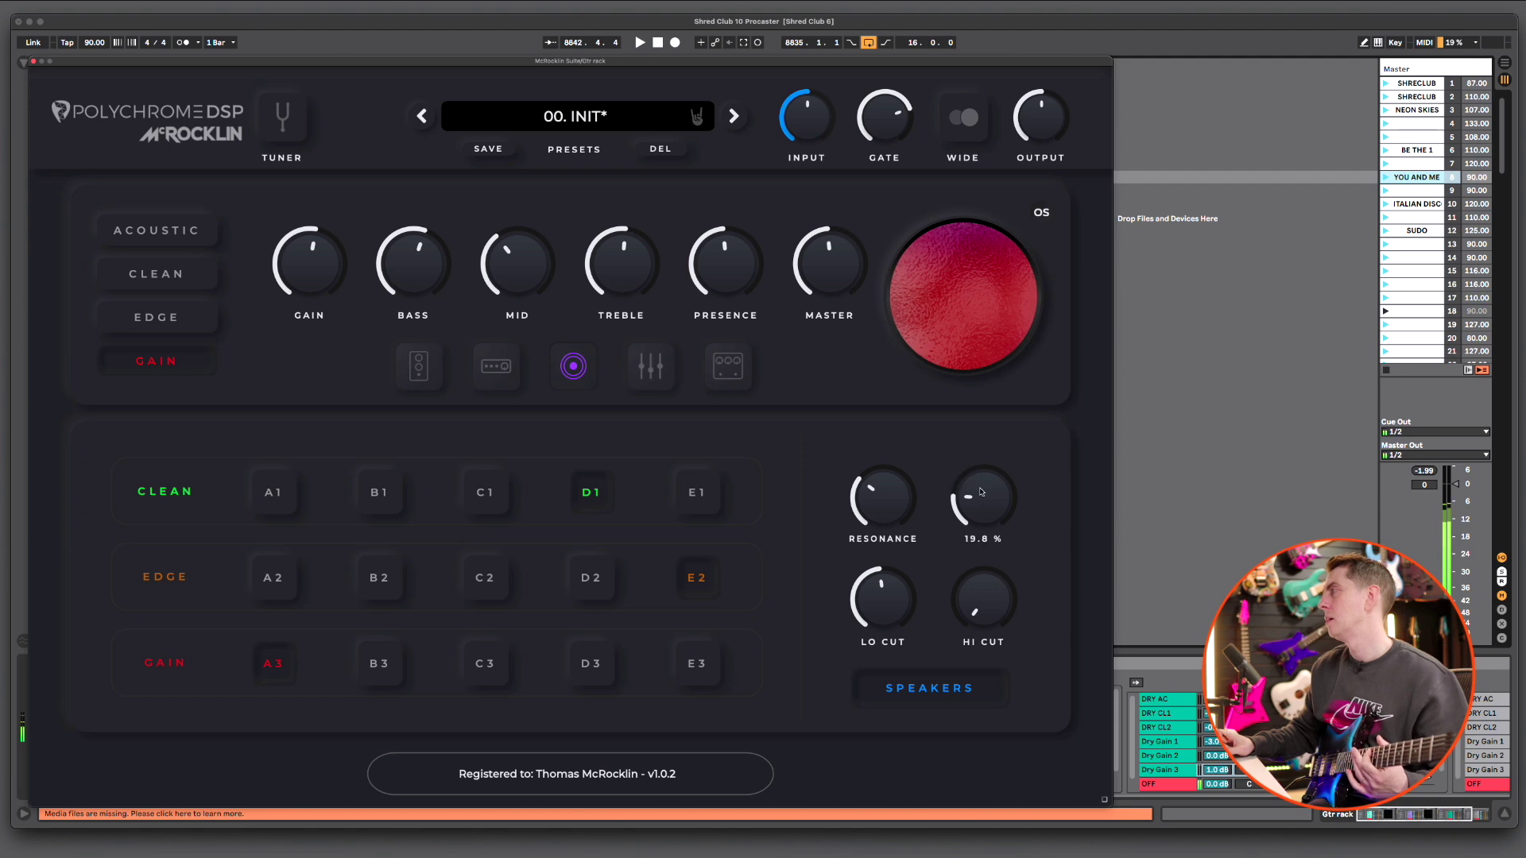
{"action": "mouse_move", "coordinate": [1002, 600]}
{"action": "left_click_drag", "start_coordinate": [1003, 600], "coordinate": [990, 554]}
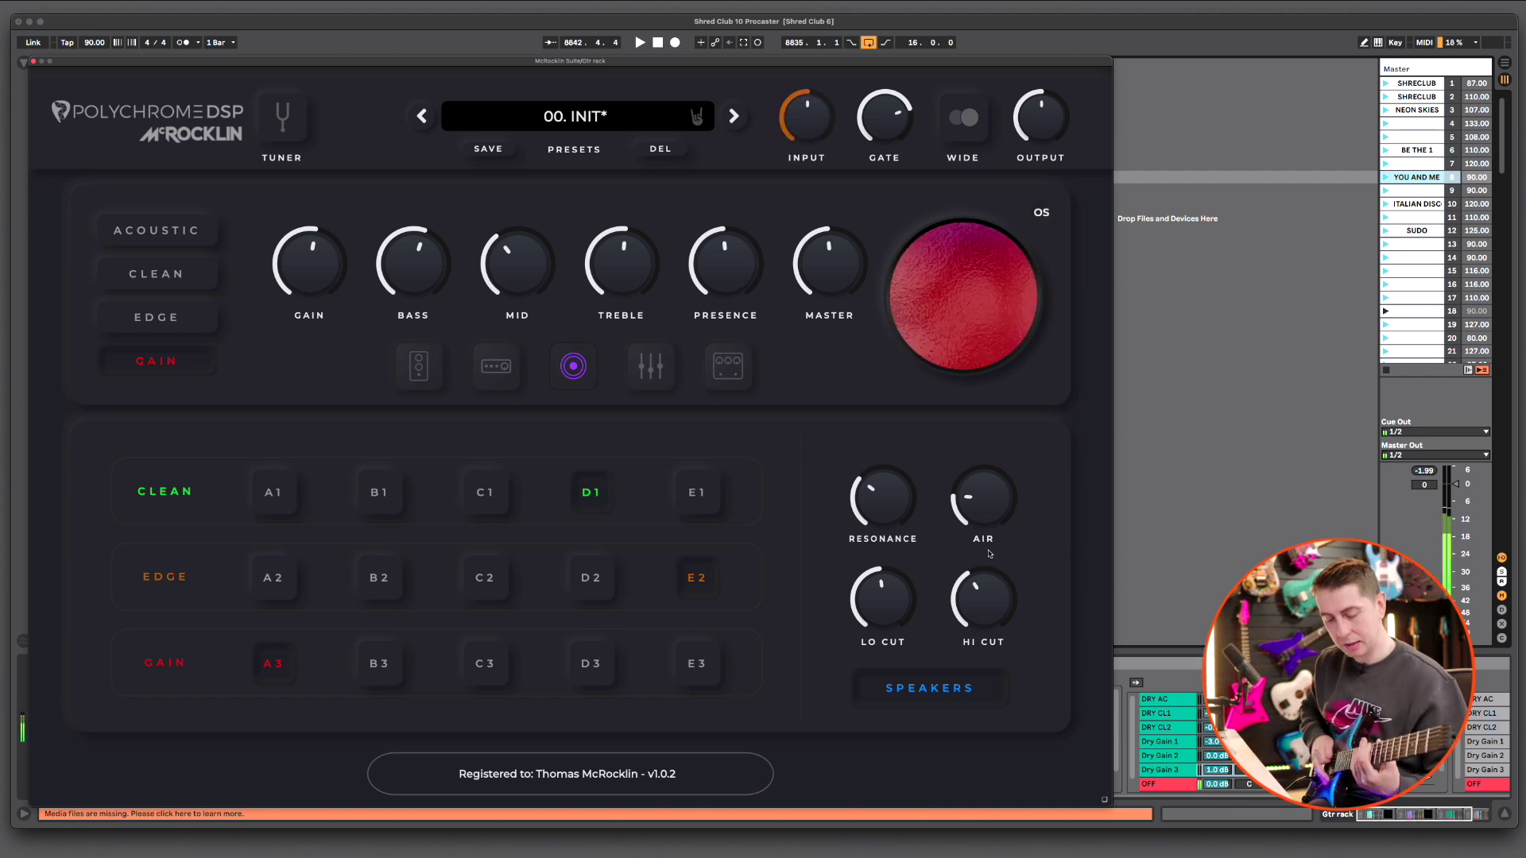
{"action": "key", "text": "space"}
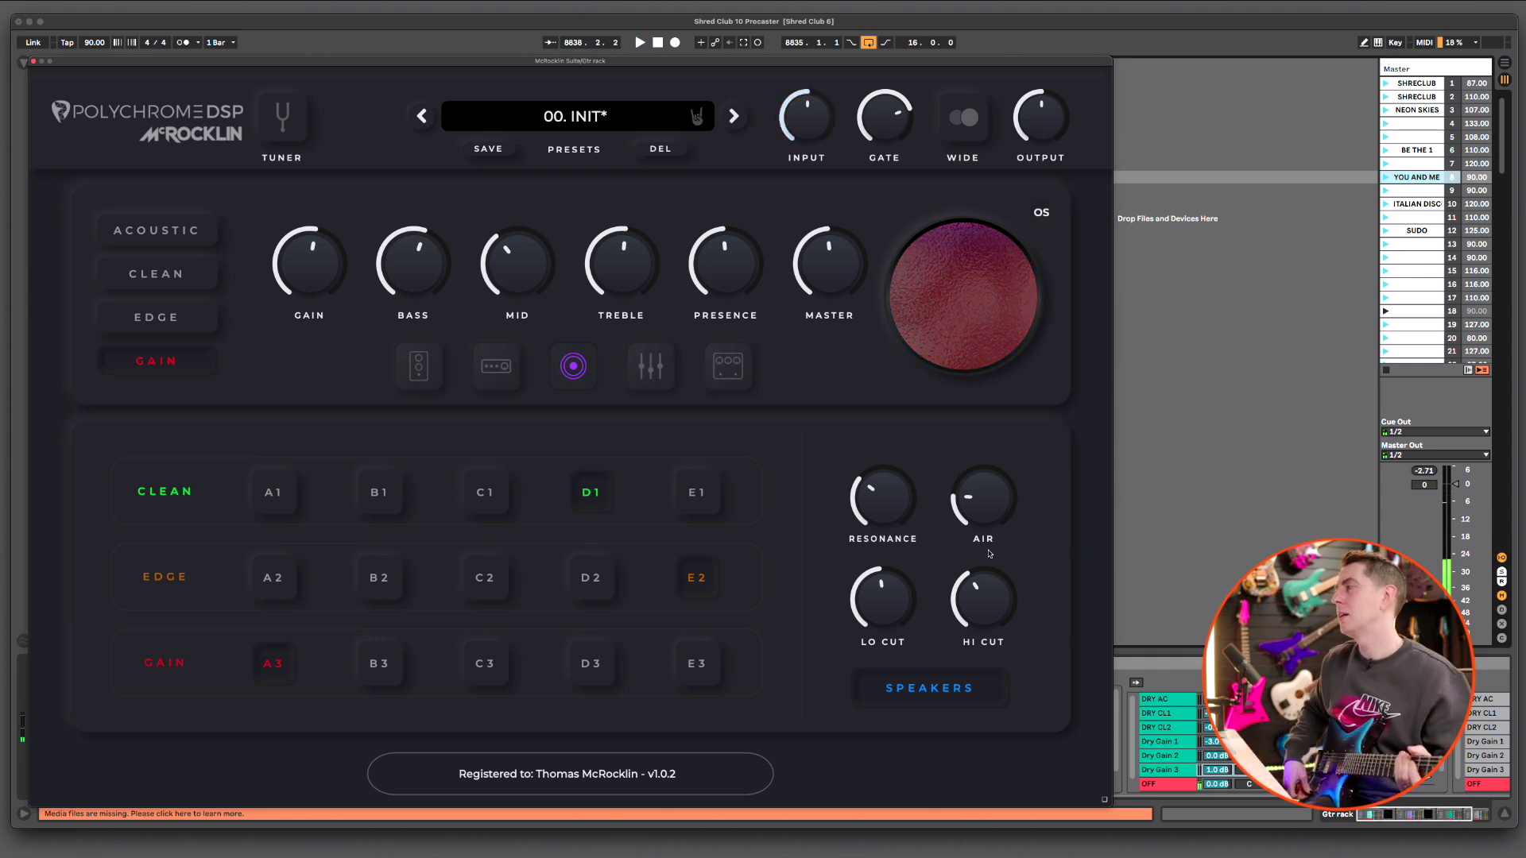
On the Heatpressor, raise warmth to maximum, enable Tight and Bright, and set boost to about 57 %
{"action": "left_click", "coordinate": [503, 379]}
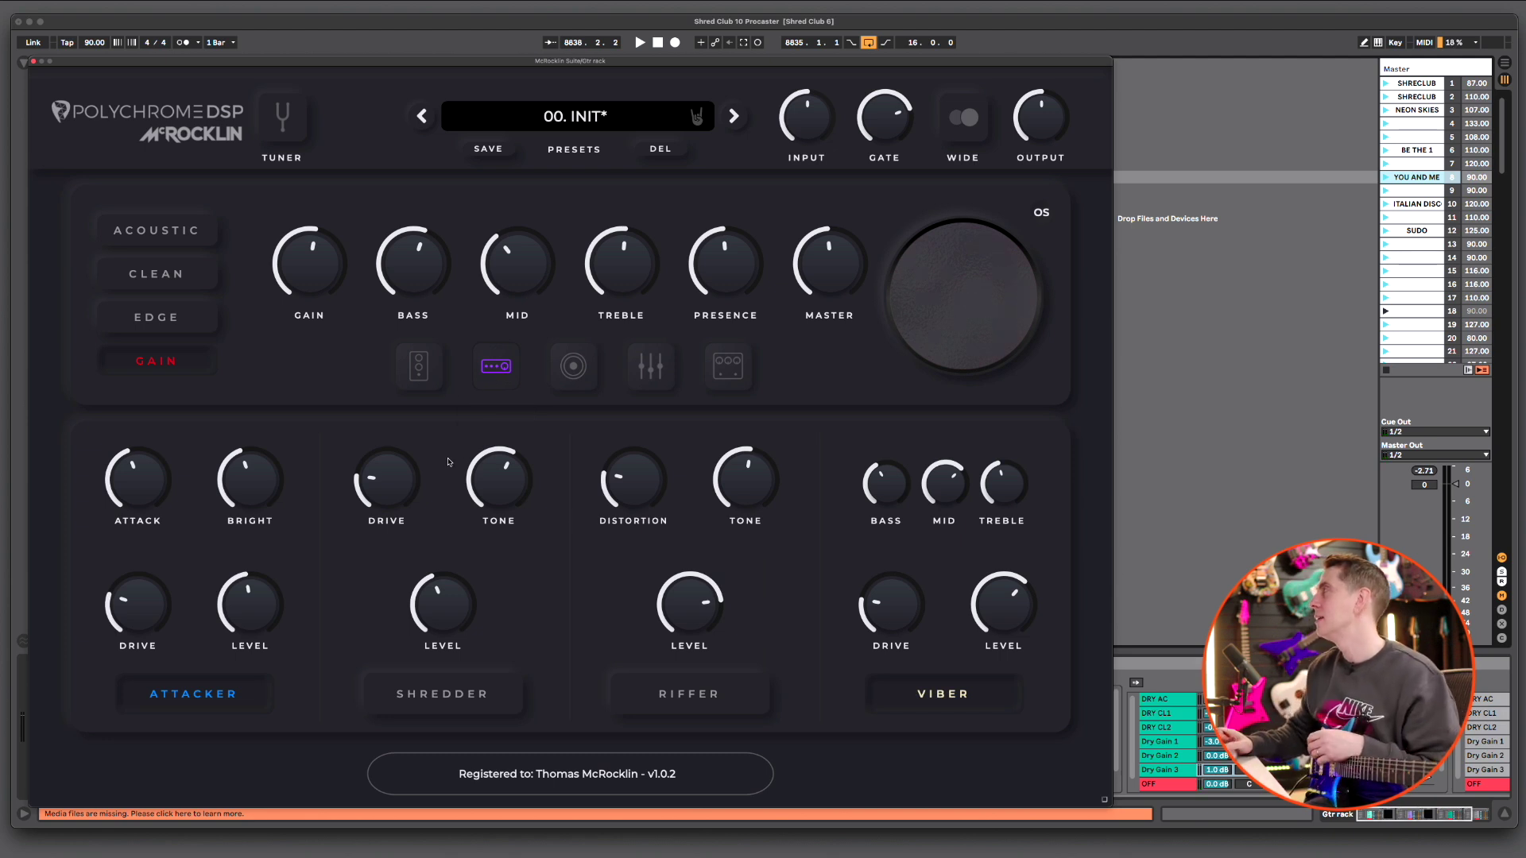
{"action": "left_click", "coordinate": [418, 366]}
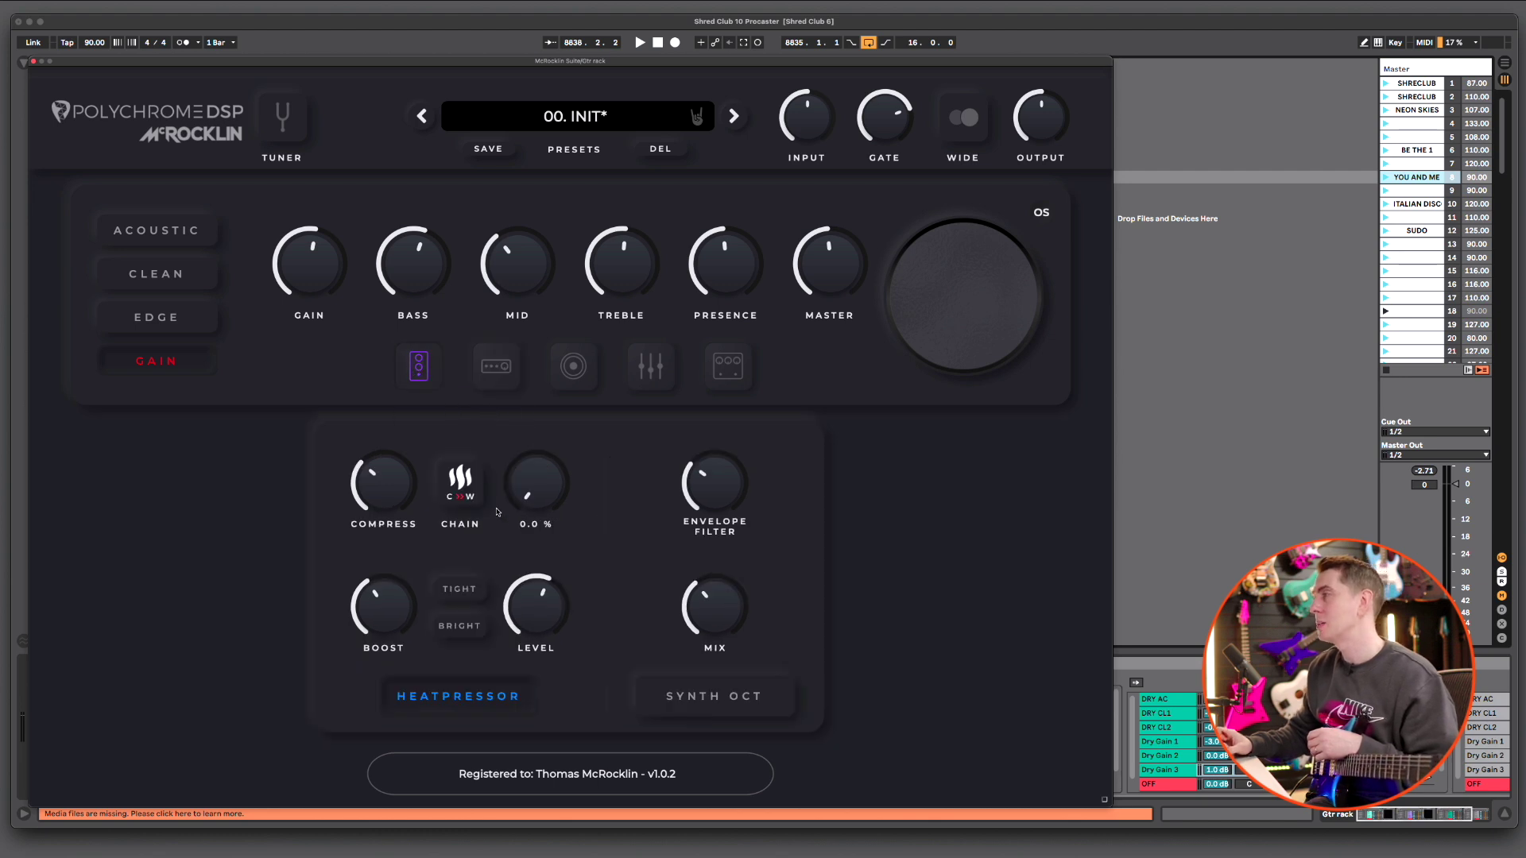
{"action": "left_click_drag", "start_coordinate": [535, 484], "coordinate": [513, 342]}
{"action": "left_click", "coordinate": [471, 595]}
{"action": "left_click", "coordinate": [475, 625]}
{"action": "left_click_drag", "start_coordinate": [372, 614], "coordinate": [377, 584]}
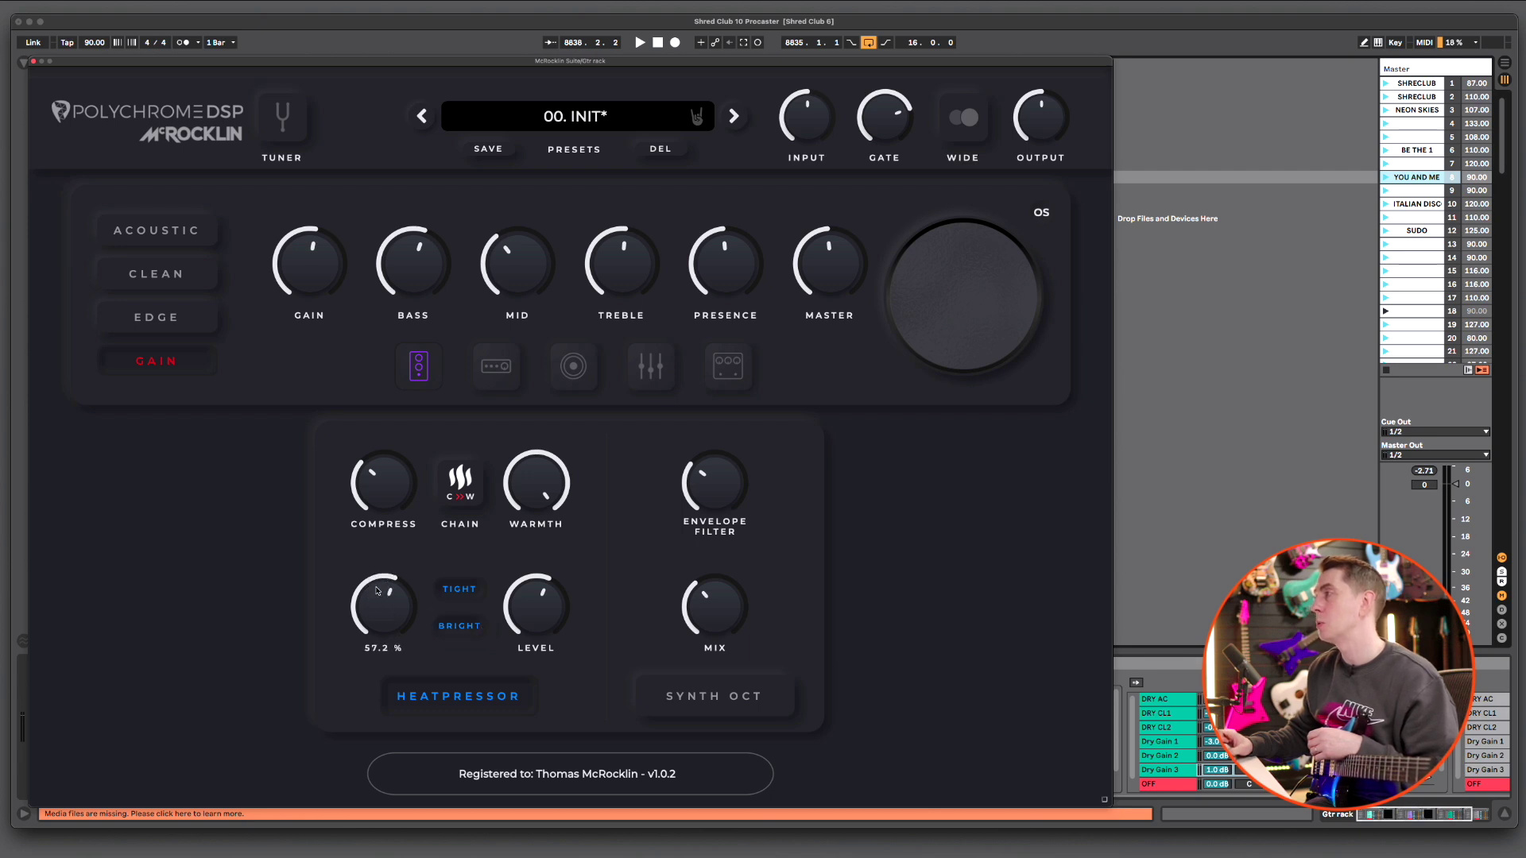
Lower the Viber's drive and level slightly and bypass the pedal
{"action": "left_click", "coordinate": [493, 360]}
{"action": "left_click_drag", "start_coordinate": [908, 615], "coordinate": [908, 621]}
{"action": "left_click_drag", "start_coordinate": [1008, 612], "coordinate": [1015, 639]}
{"action": "left_click", "coordinate": [942, 694]}
Replace the Attacker with the Riffer and Shredder stacked together, toggling the Riffer to compare the tone
{"action": "left_click", "coordinate": [728, 695]}
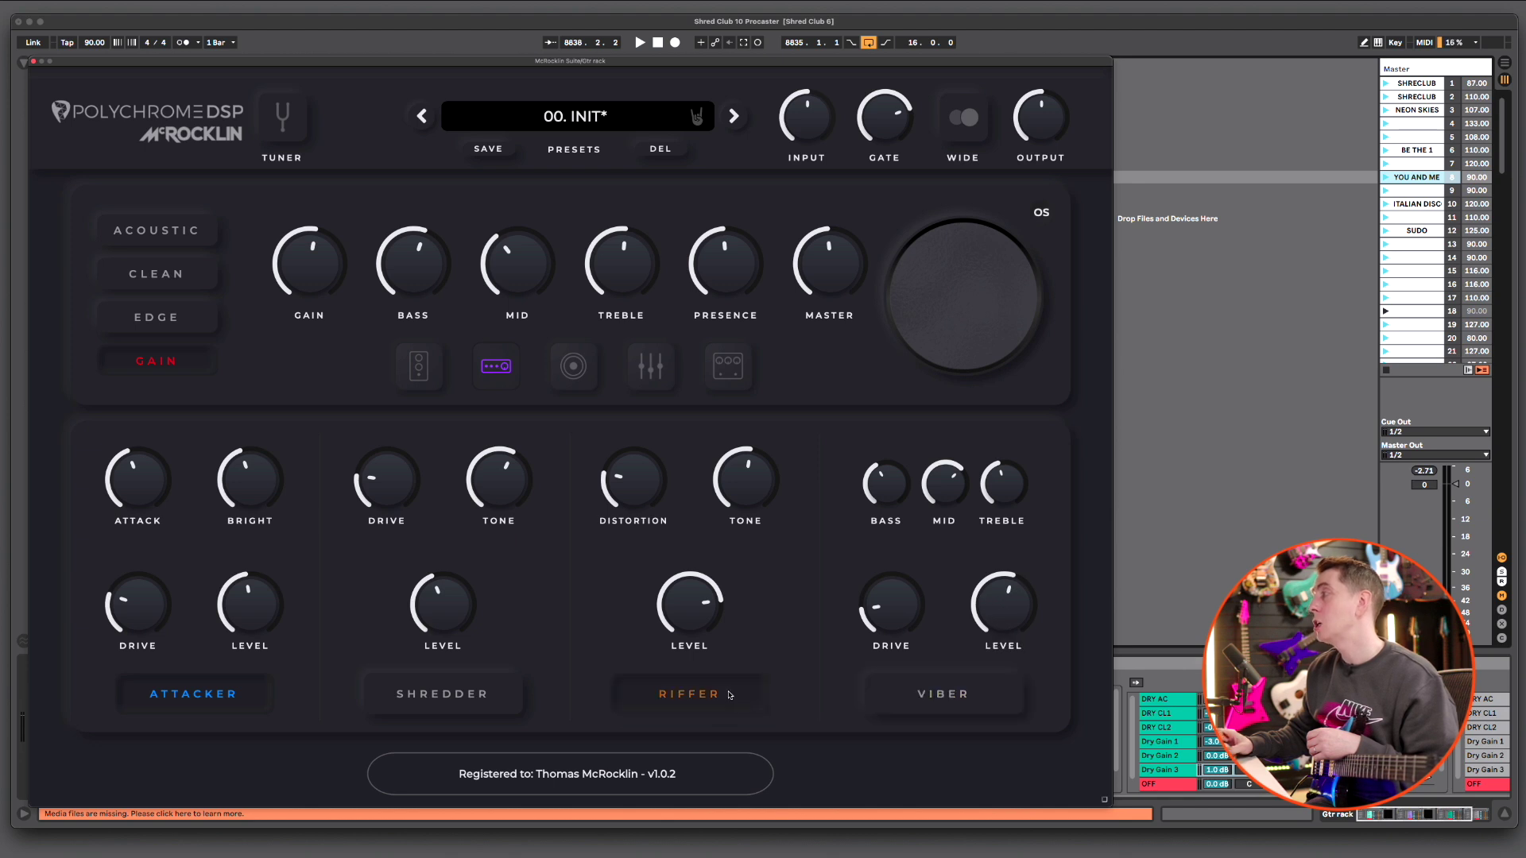
{"action": "left_click", "coordinate": [192, 693]}
{"action": "left_click", "coordinate": [421, 698]}
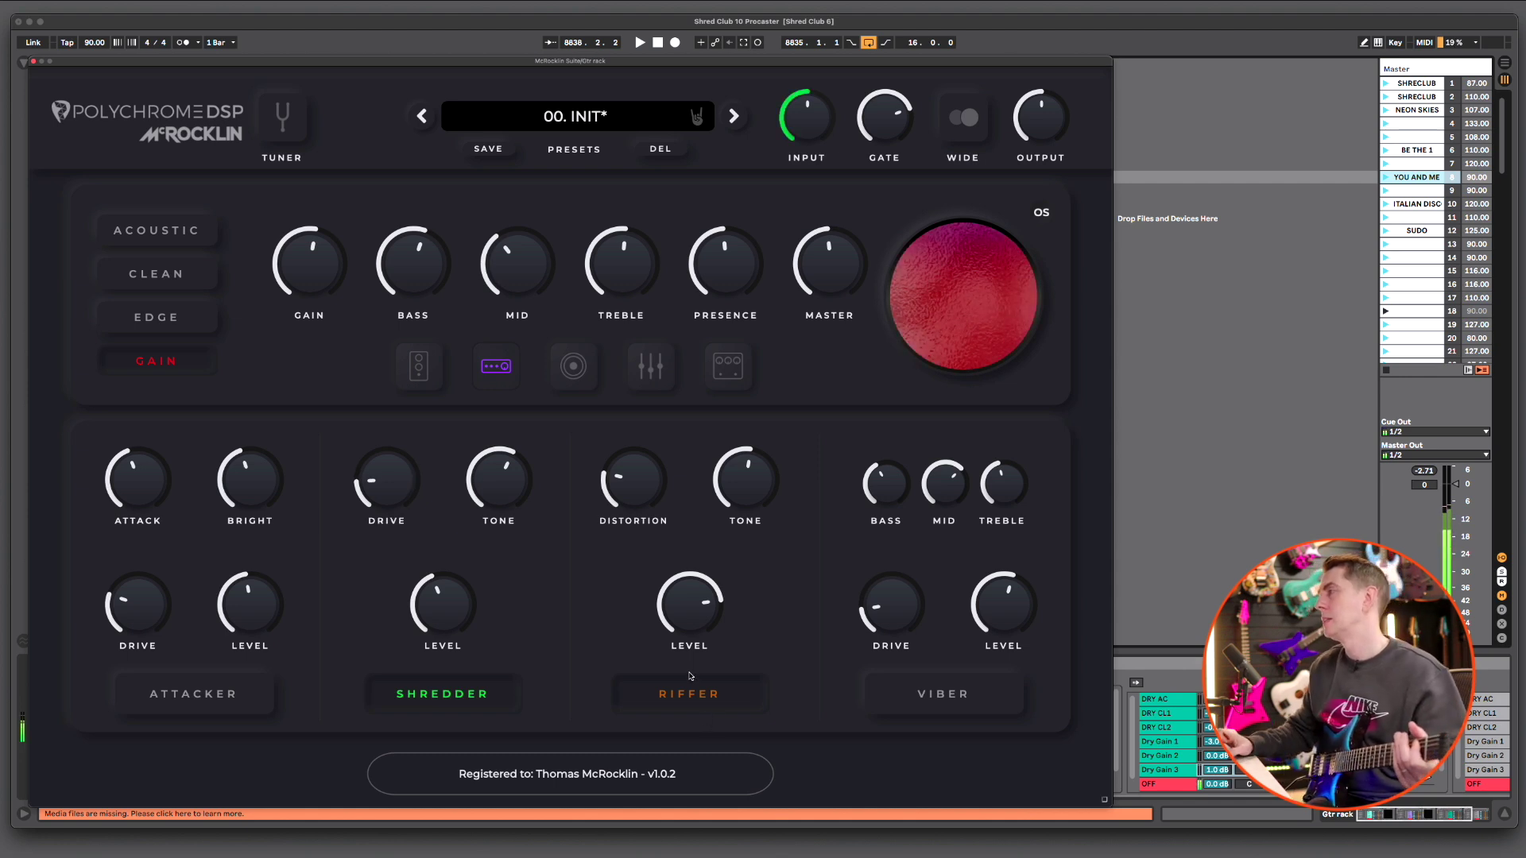
{"action": "left_click", "coordinate": [680, 695]}
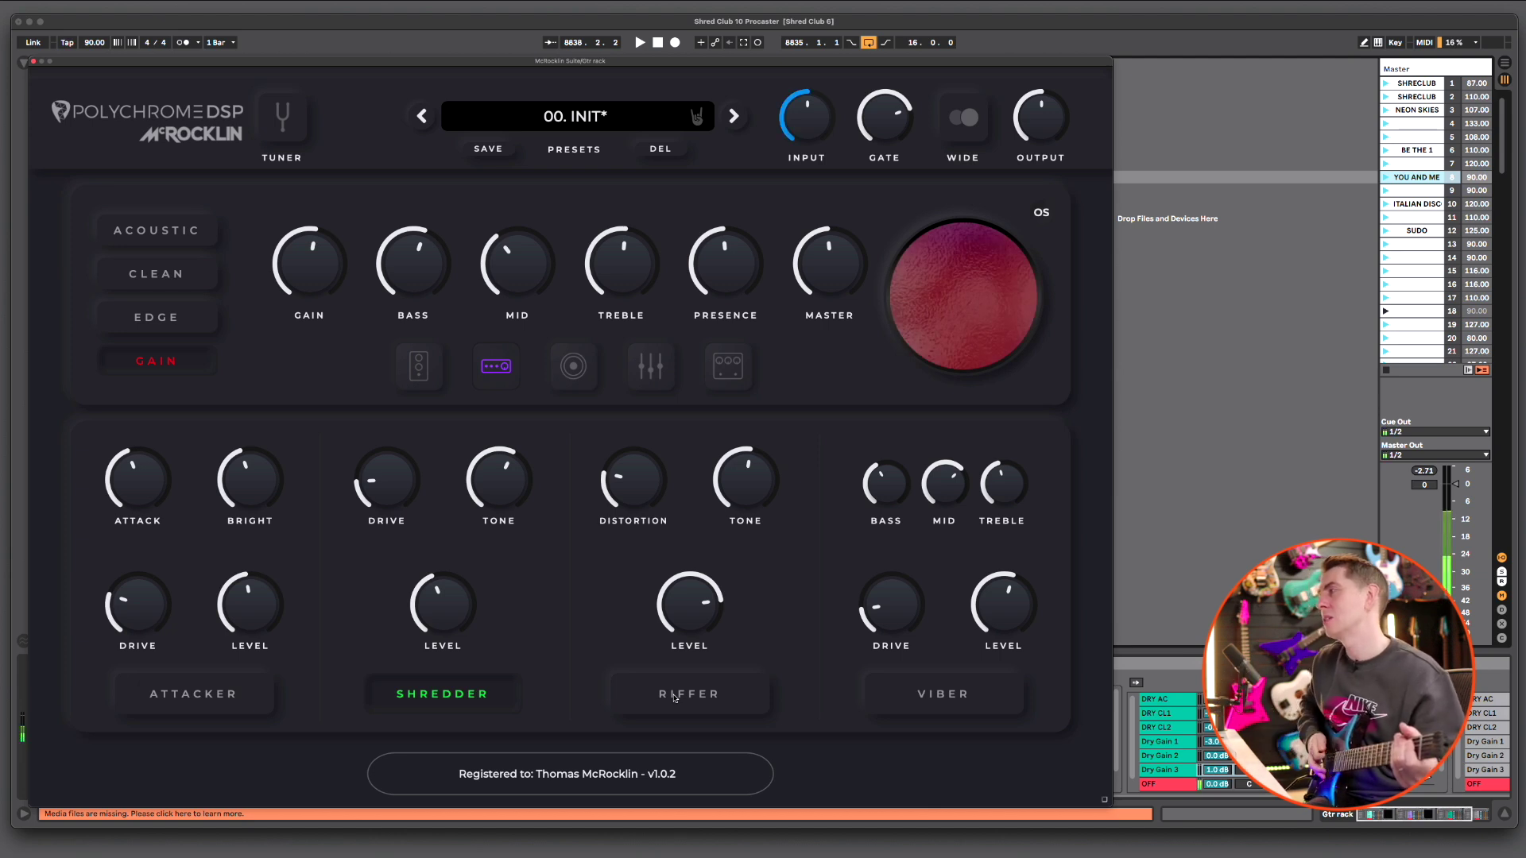
{"action": "left_click", "coordinate": [674, 695]}
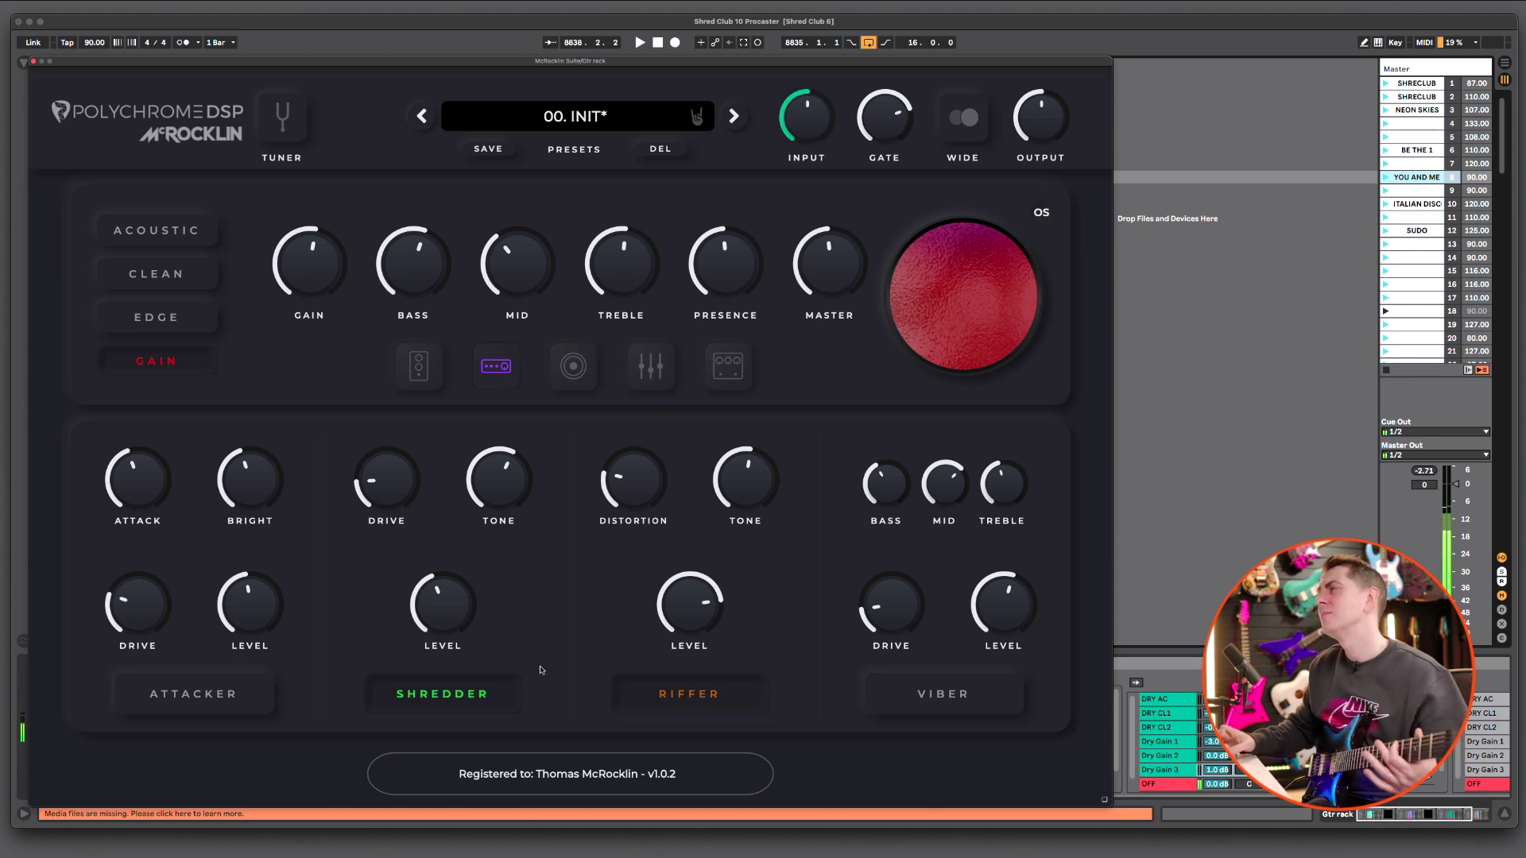
Lower the amp's gain slightly, and reduce the levels of the Shredder and the Riffer
{"action": "mouse_move", "coordinate": [323, 275]}
{"action": "left_click_drag", "start_coordinate": [323, 275], "coordinate": [325, 281]}
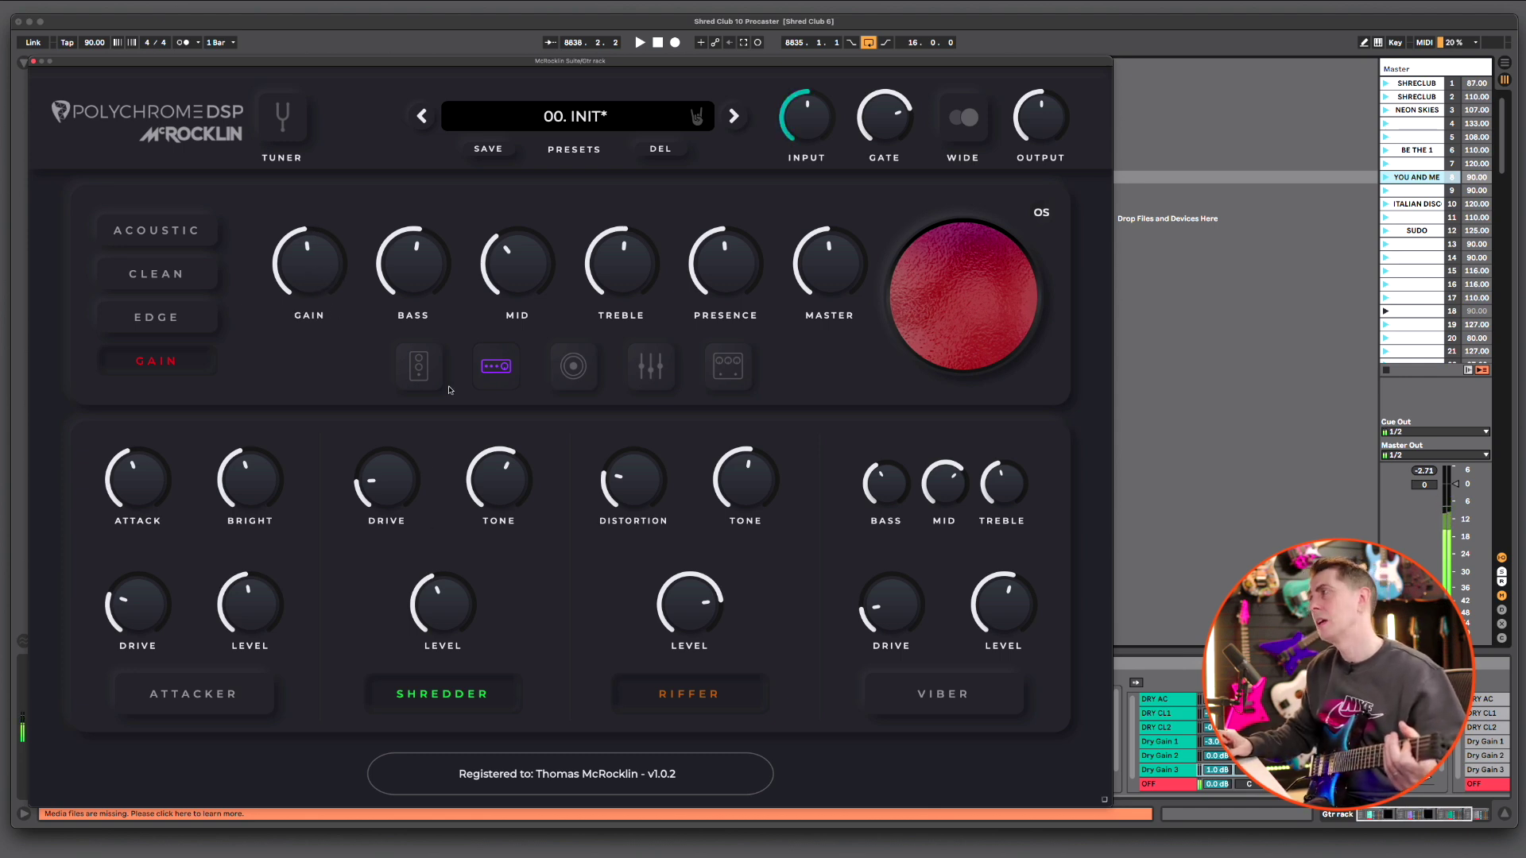
{"action": "left_click_drag", "start_coordinate": [443, 596], "coordinate": [441, 608]}
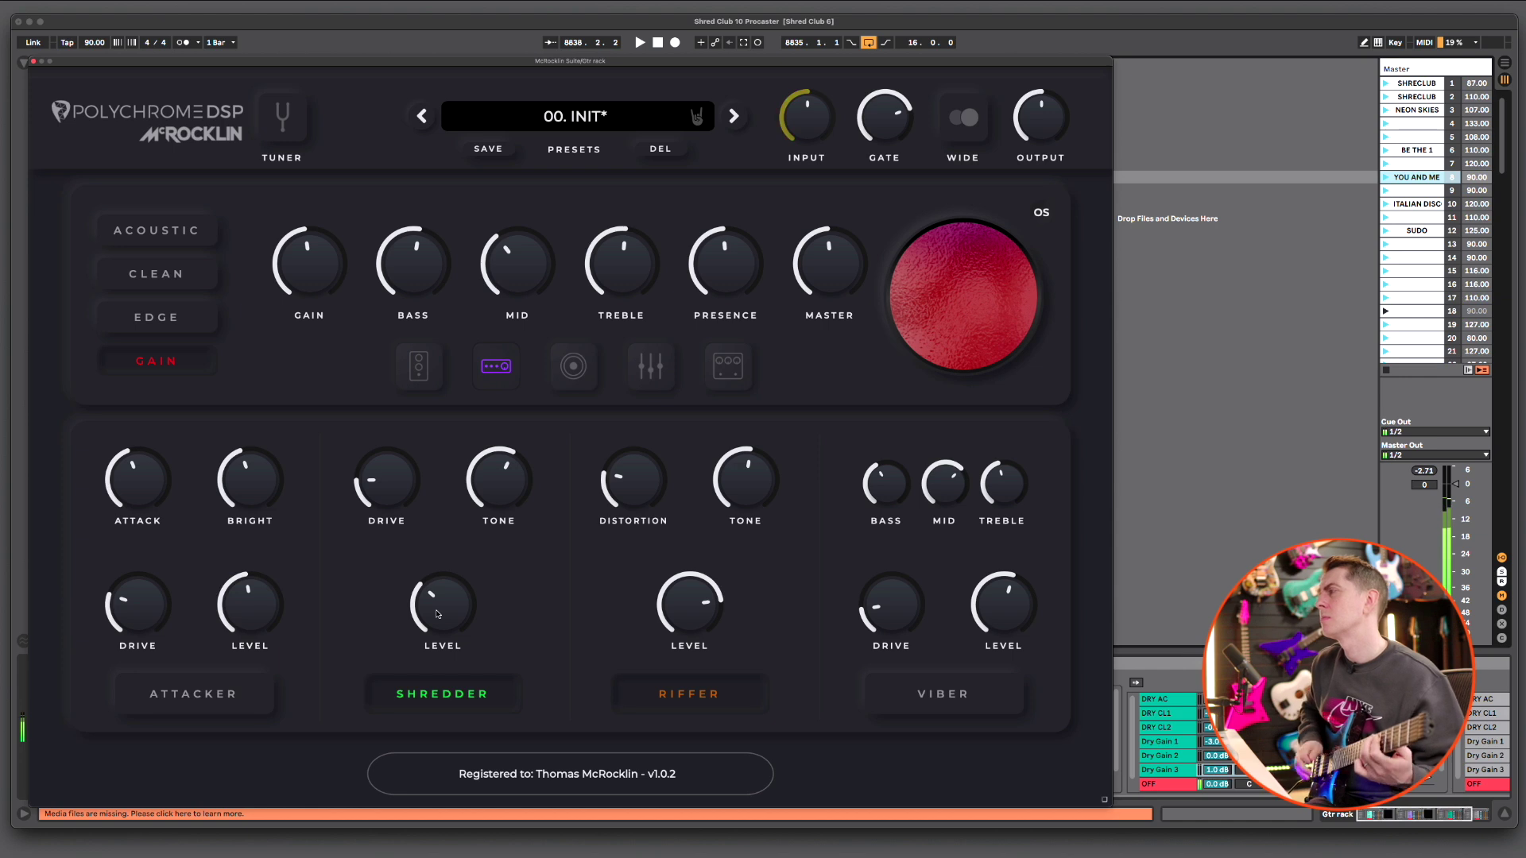
{"action": "left_click_drag", "start_coordinate": [691, 600], "coordinate": [691, 612]}
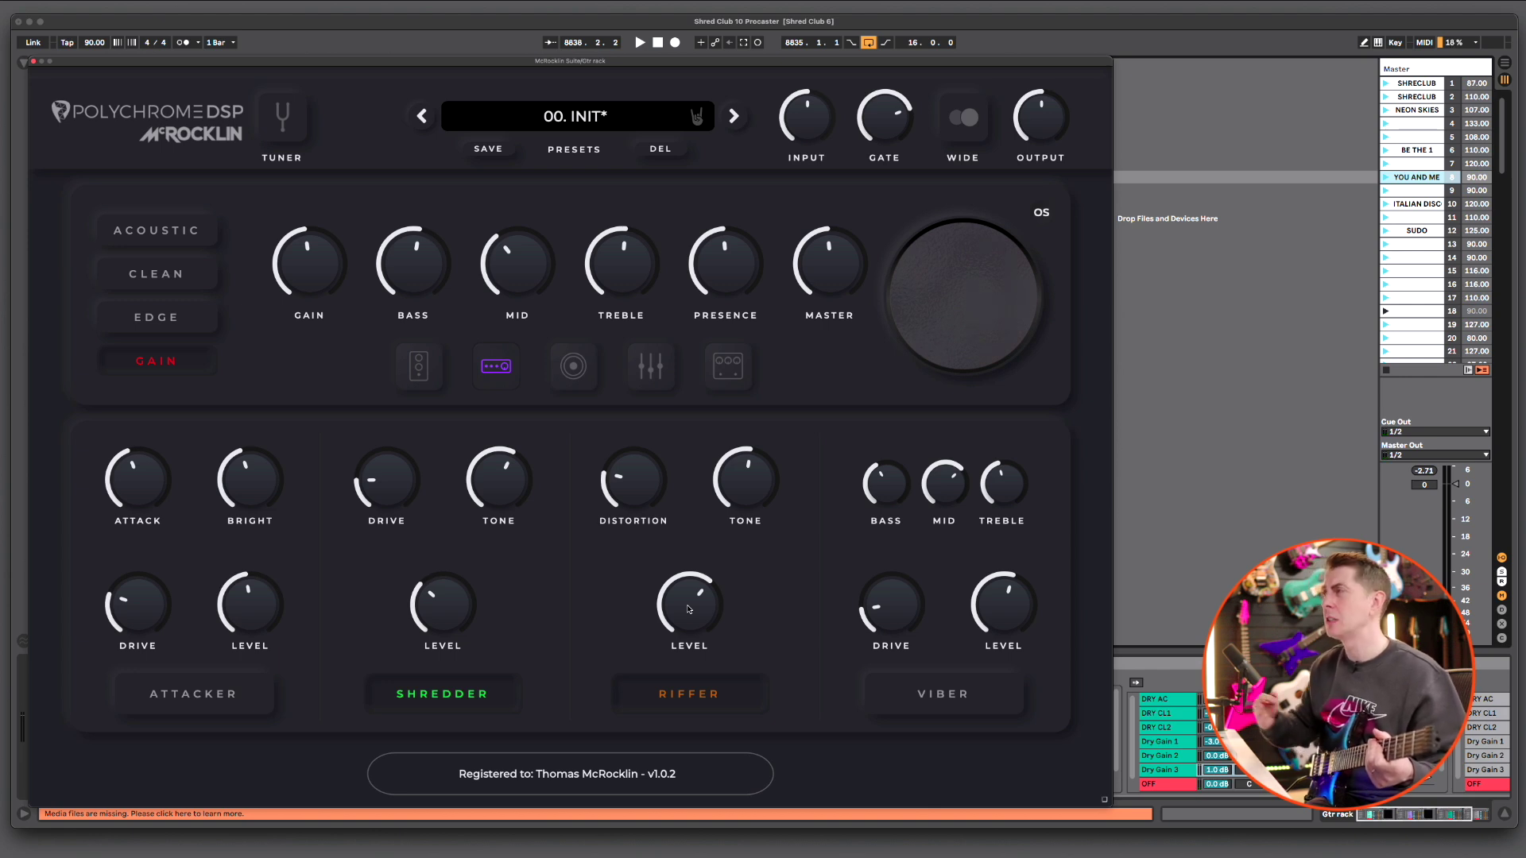
Raise the amp's mid and fine-tune its bass and treble with the backing scene playing
{"action": "left_click", "coordinate": [529, 270]}
{"action": "left_click", "coordinate": [410, 264]}
{"action": "left_click", "coordinate": [615, 266]}
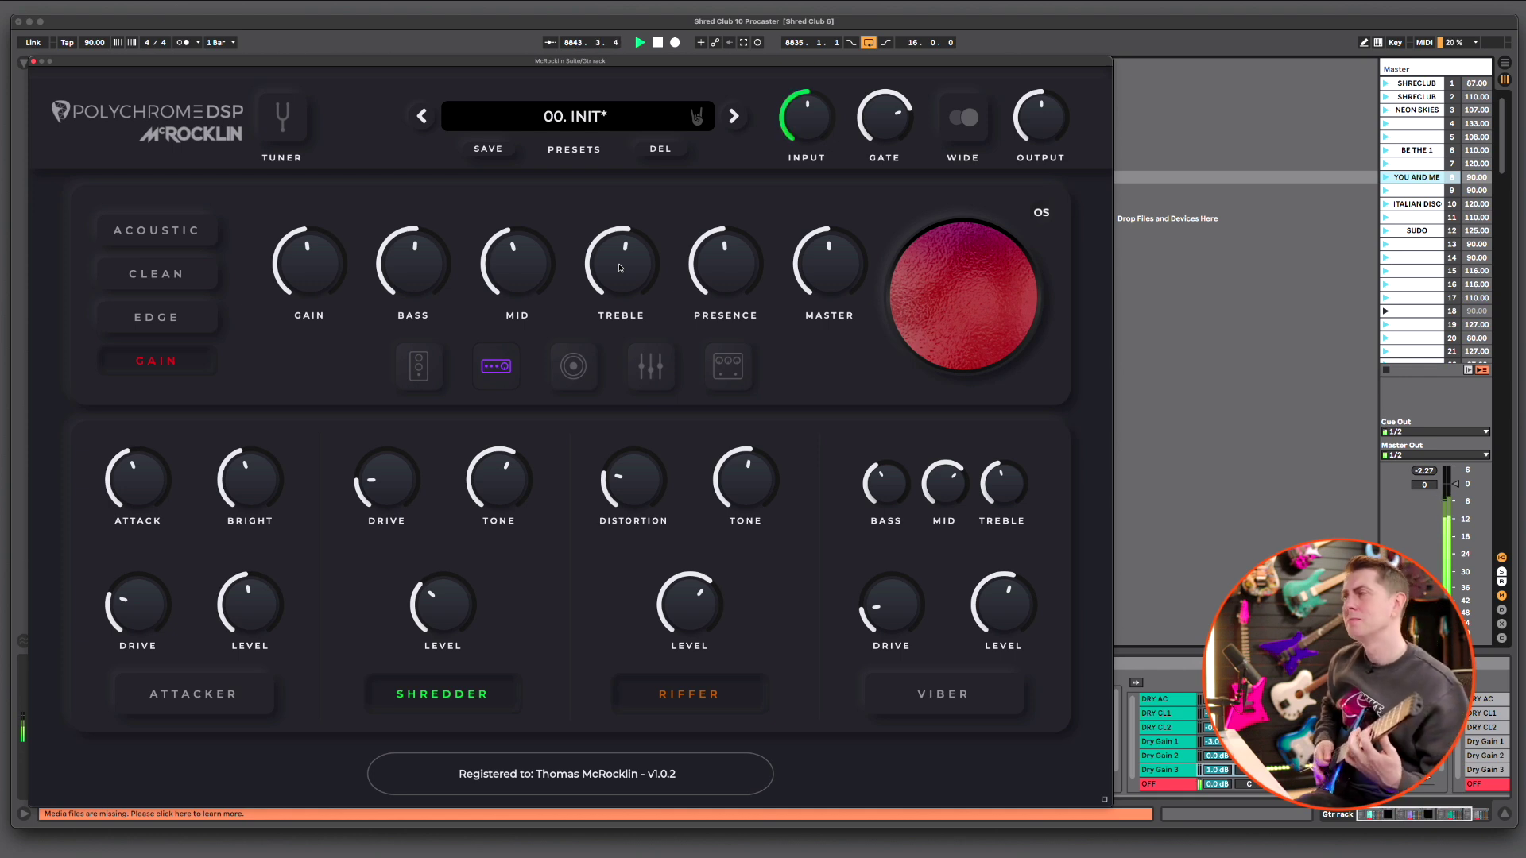
Turn on Wide and raise the reverb and delay mixes in the Post FX
{"action": "left_click", "coordinate": [964, 116]}
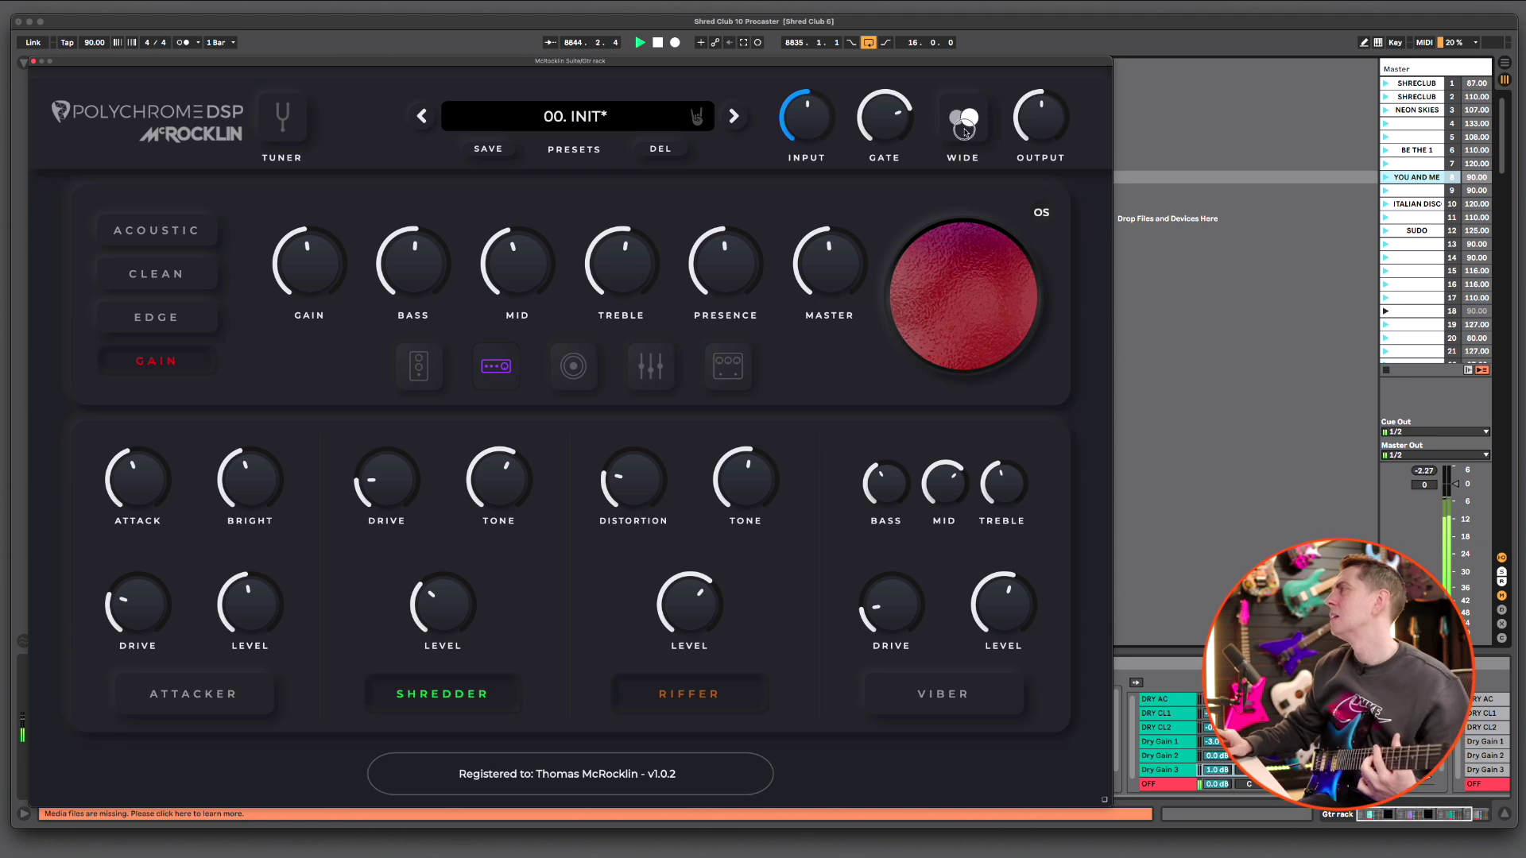
{"action": "left_click", "coordinate": [718, 368]}
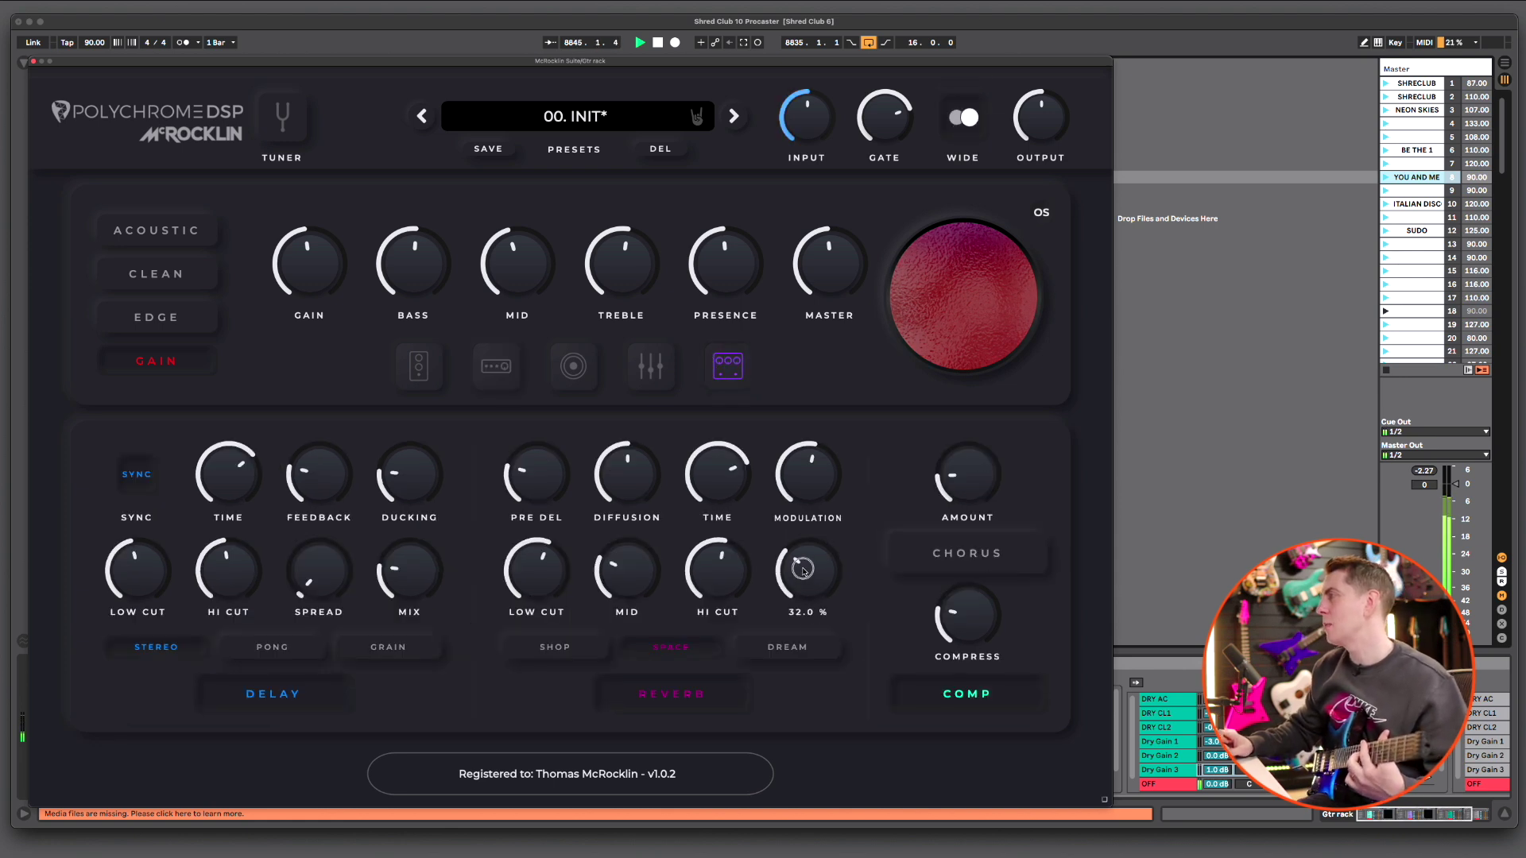
{"action": "mouse_move", "coordinate": [412, 567]}
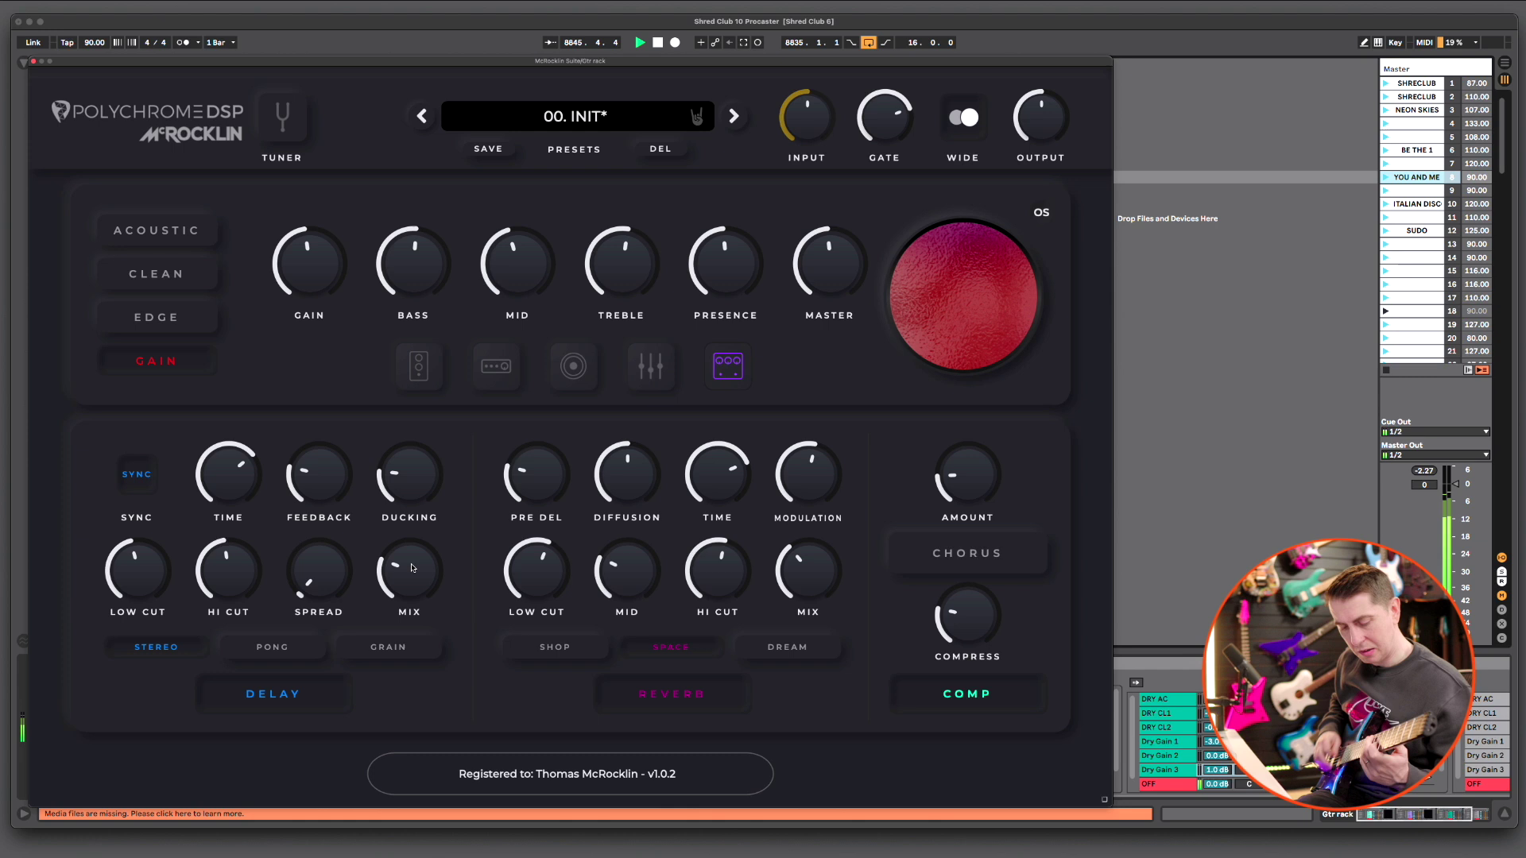